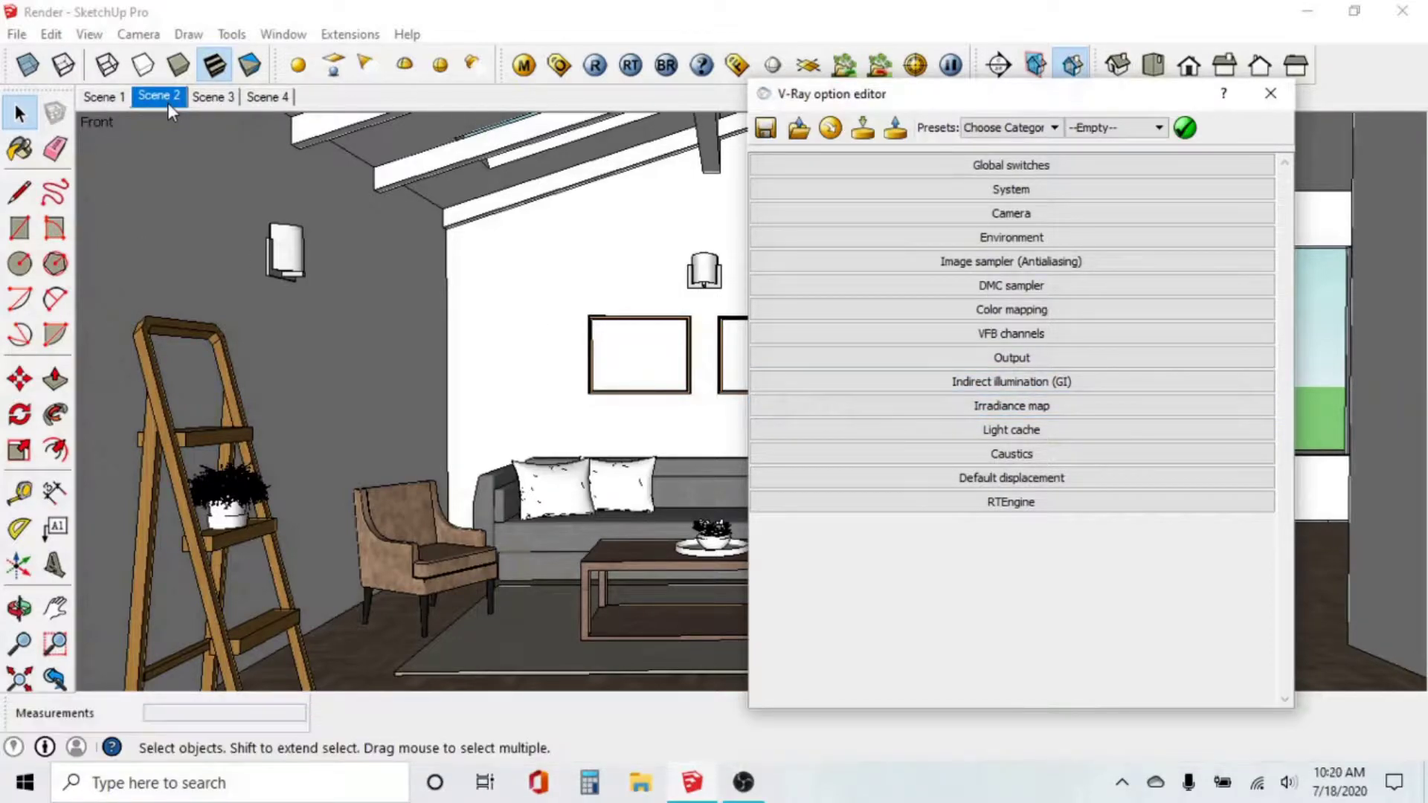
# Step: Check the skylight and background settings in V-Ray's Environment options
pyautogui.click(966, 239)
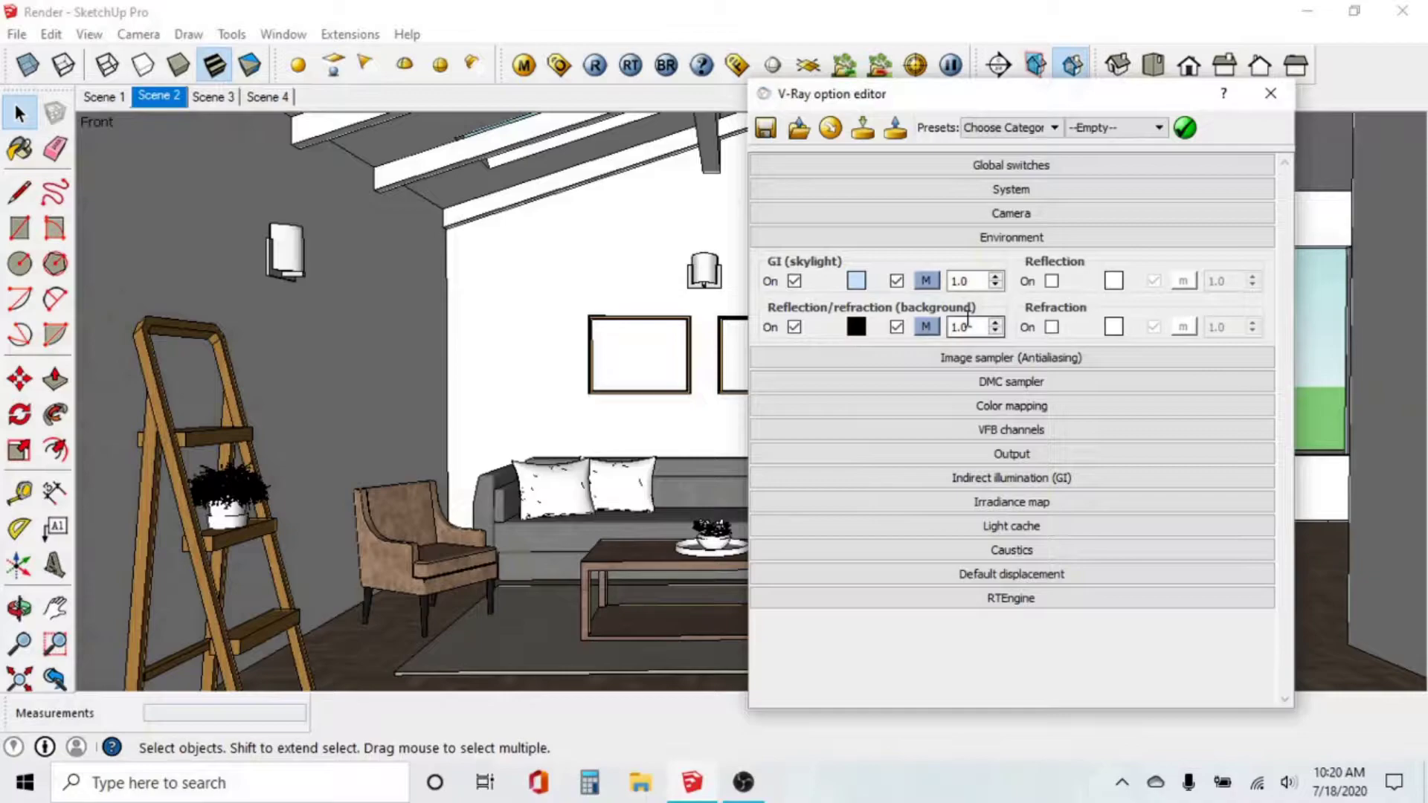
pyautogui.click(979, 238)
# Step: Open the shadow settings, close the Model Info window, and set the sun to 10:59 AM on 01/26
pyautogui.click(282, 34)
pyautogui.click(319, 58)
pyautogui.click(283, 34)
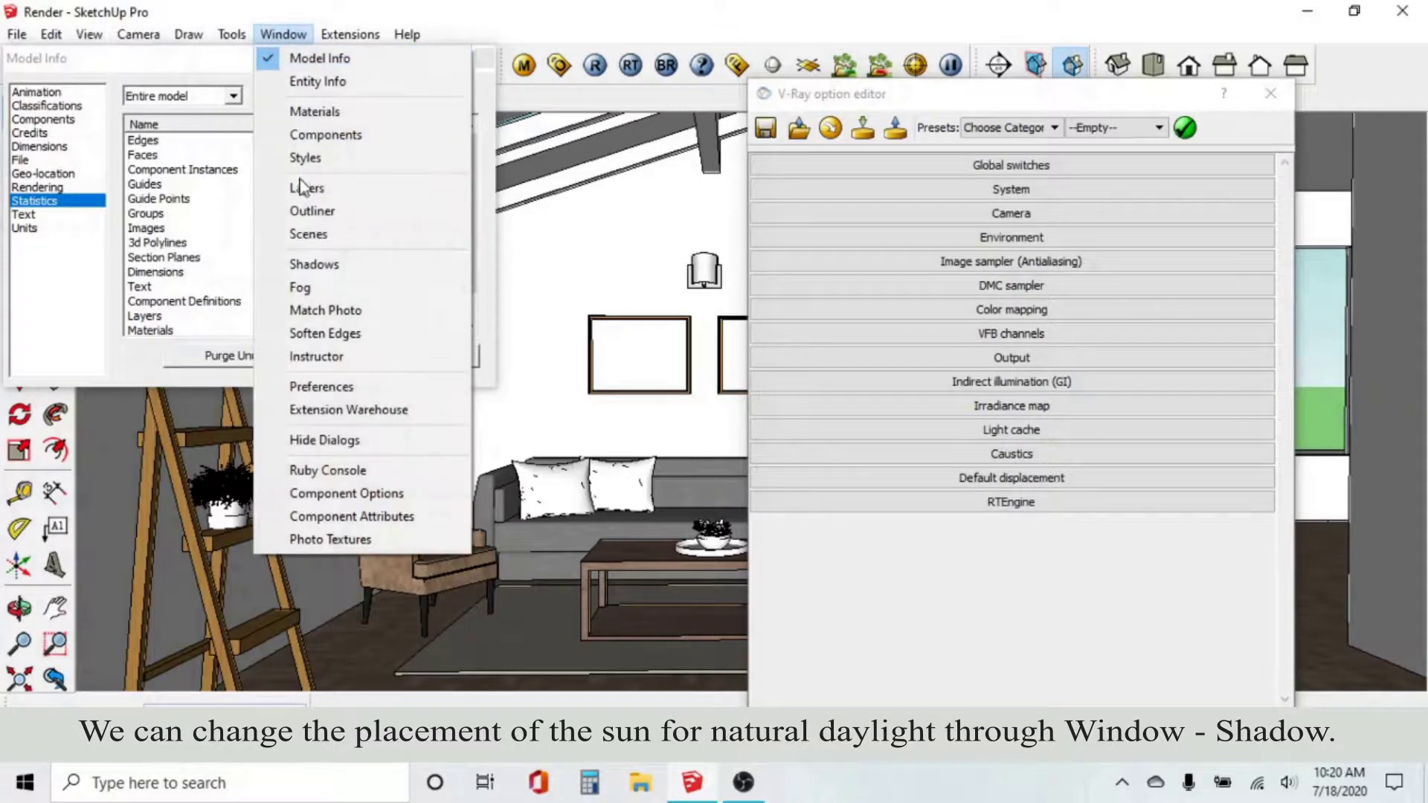
pyautogui.click(314, 264)
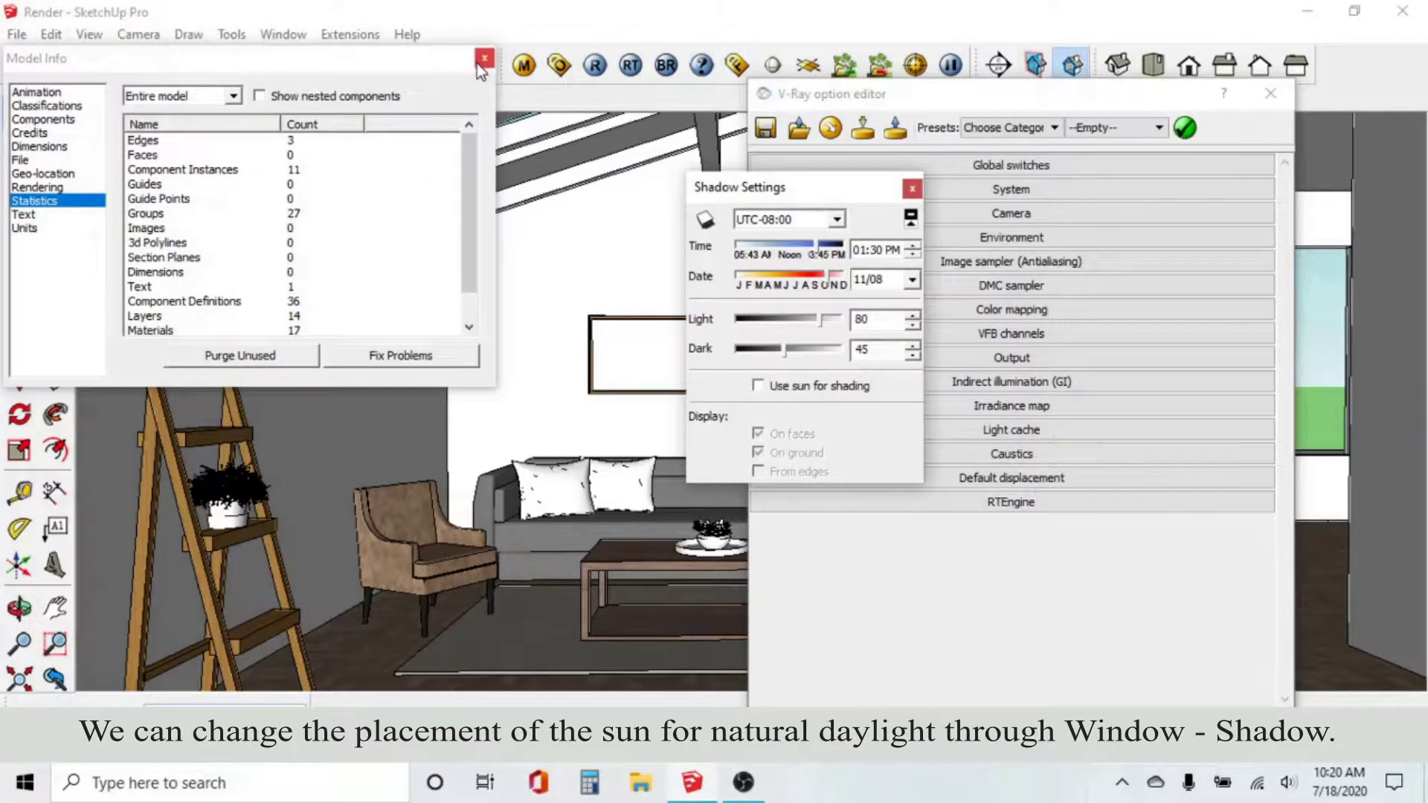
pyautogui.click(478, 63)
pyautogui.moveTo(836, 197); pyautogui.dragTo(574, 192)
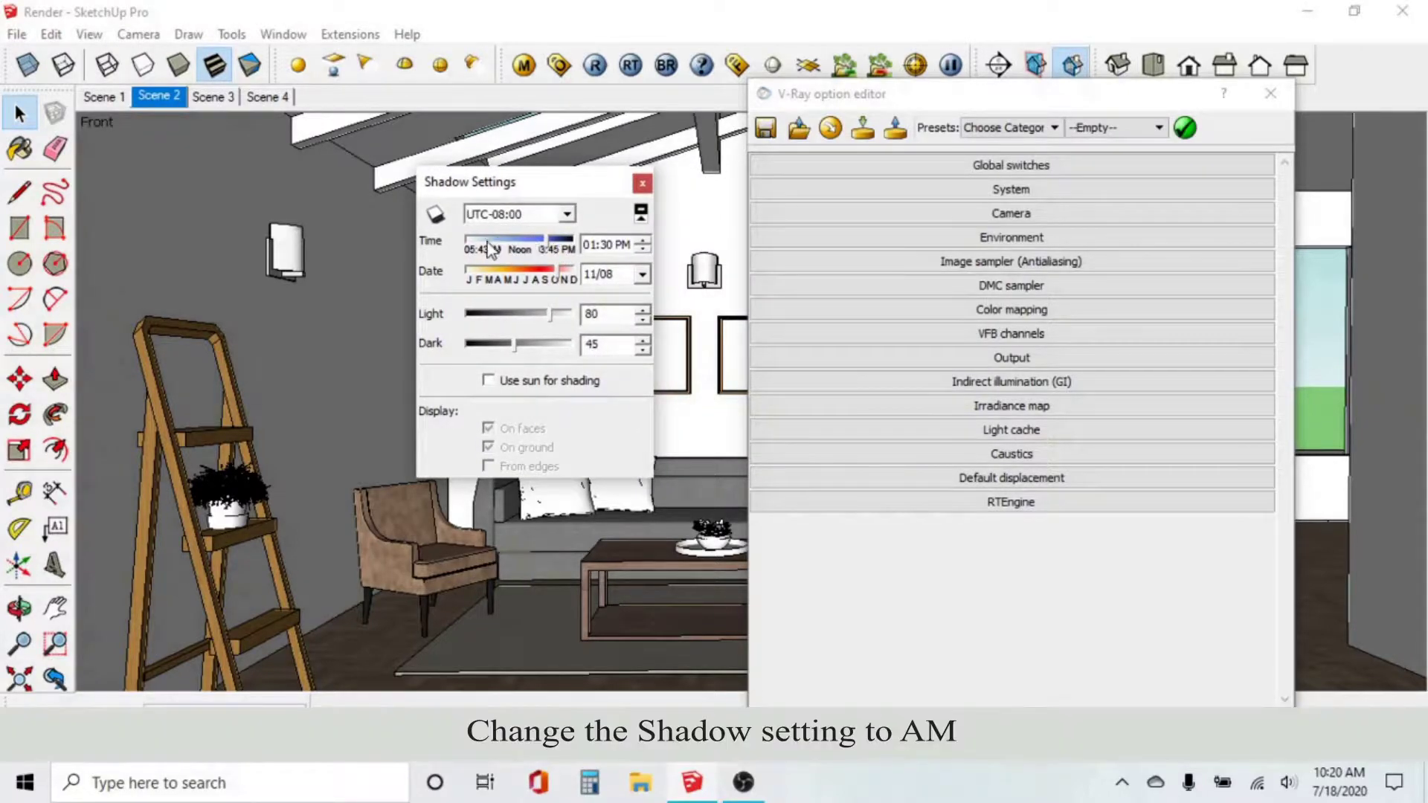
pyautogui.moveTo(474, 246); pyautogui.dragTo(507, 242)
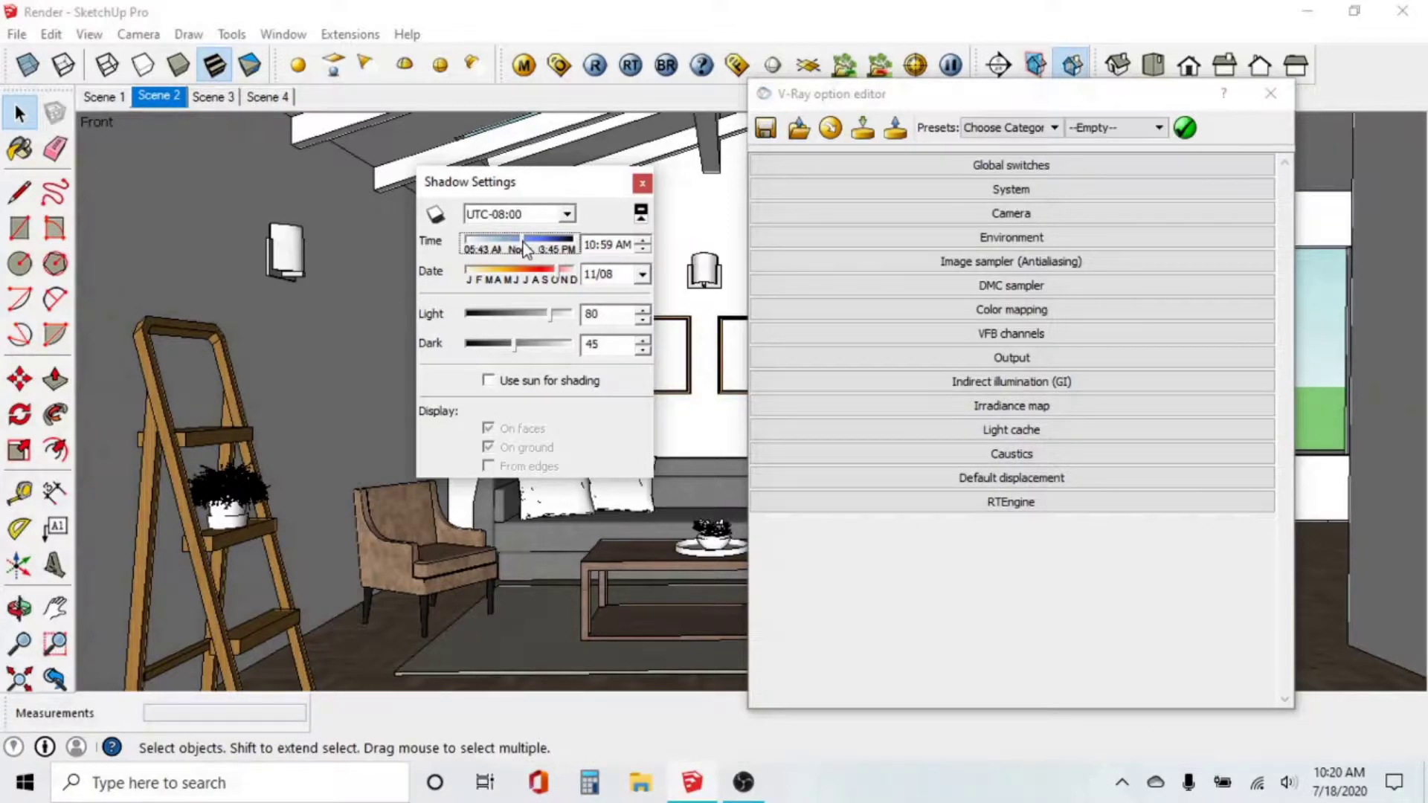
pyautogui.moveTo(554, 265); pyautogui.dragTo(476, 282)
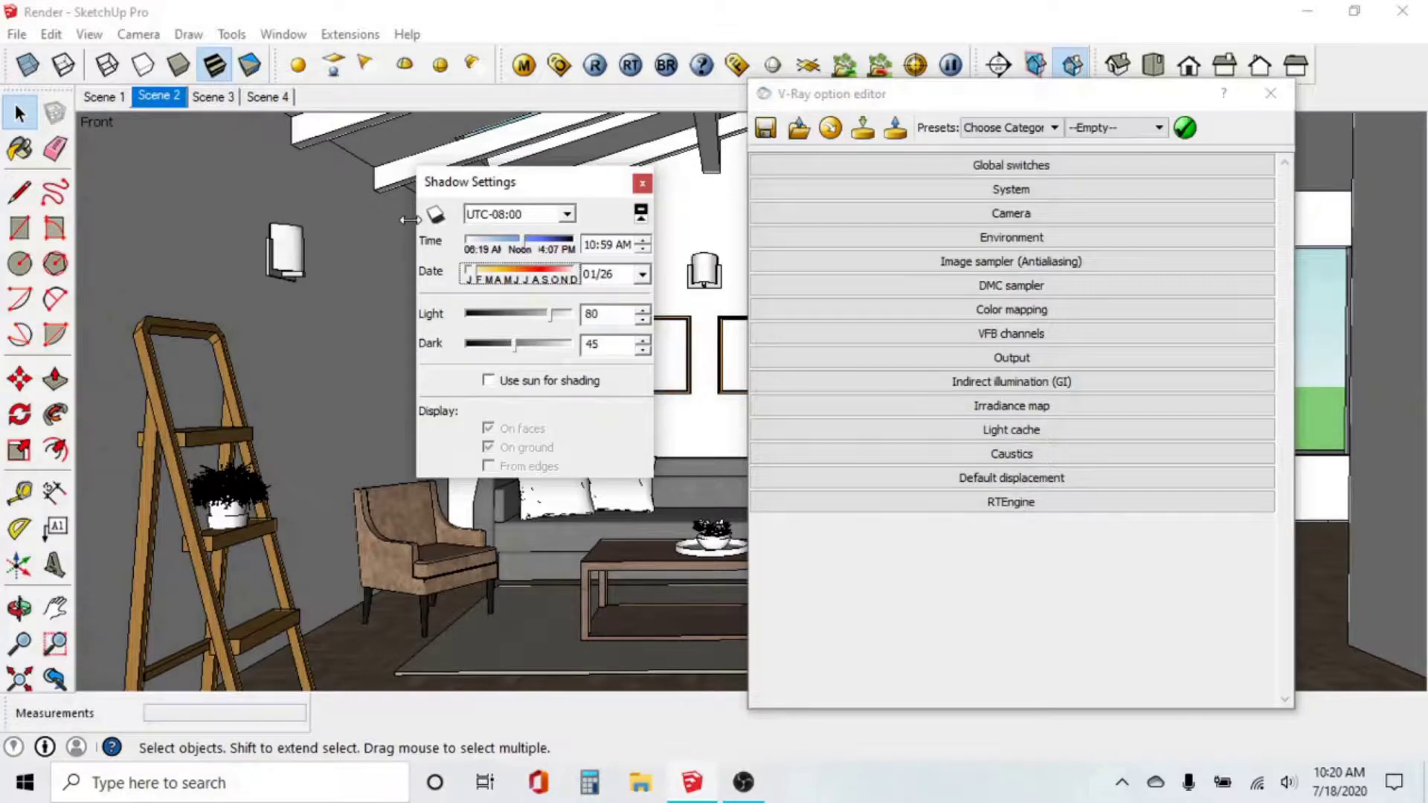
# Step: Turn on shadow display and set the shadow time to 11:45 AM
pyautogui.click(435, 215)
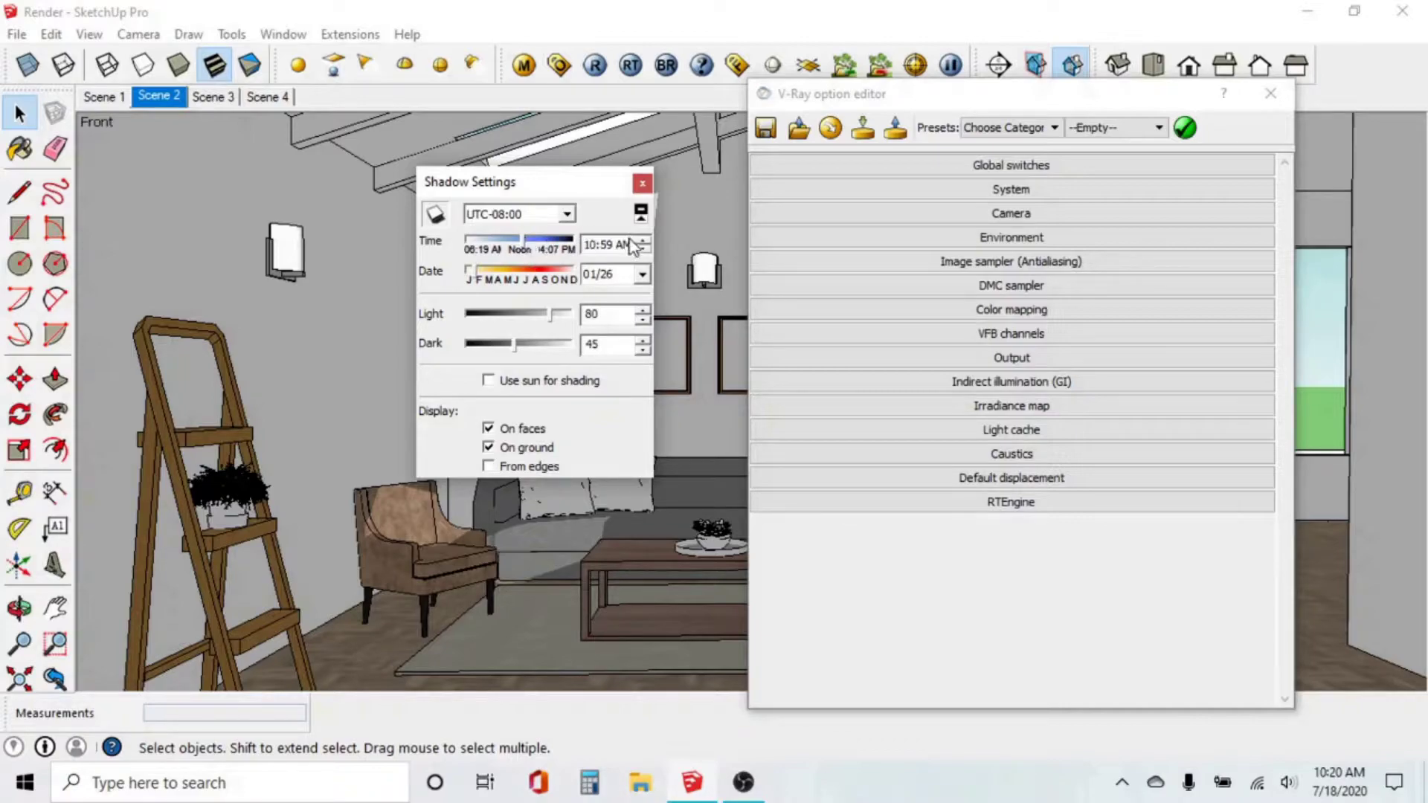
pyautogui.click(529, 252)
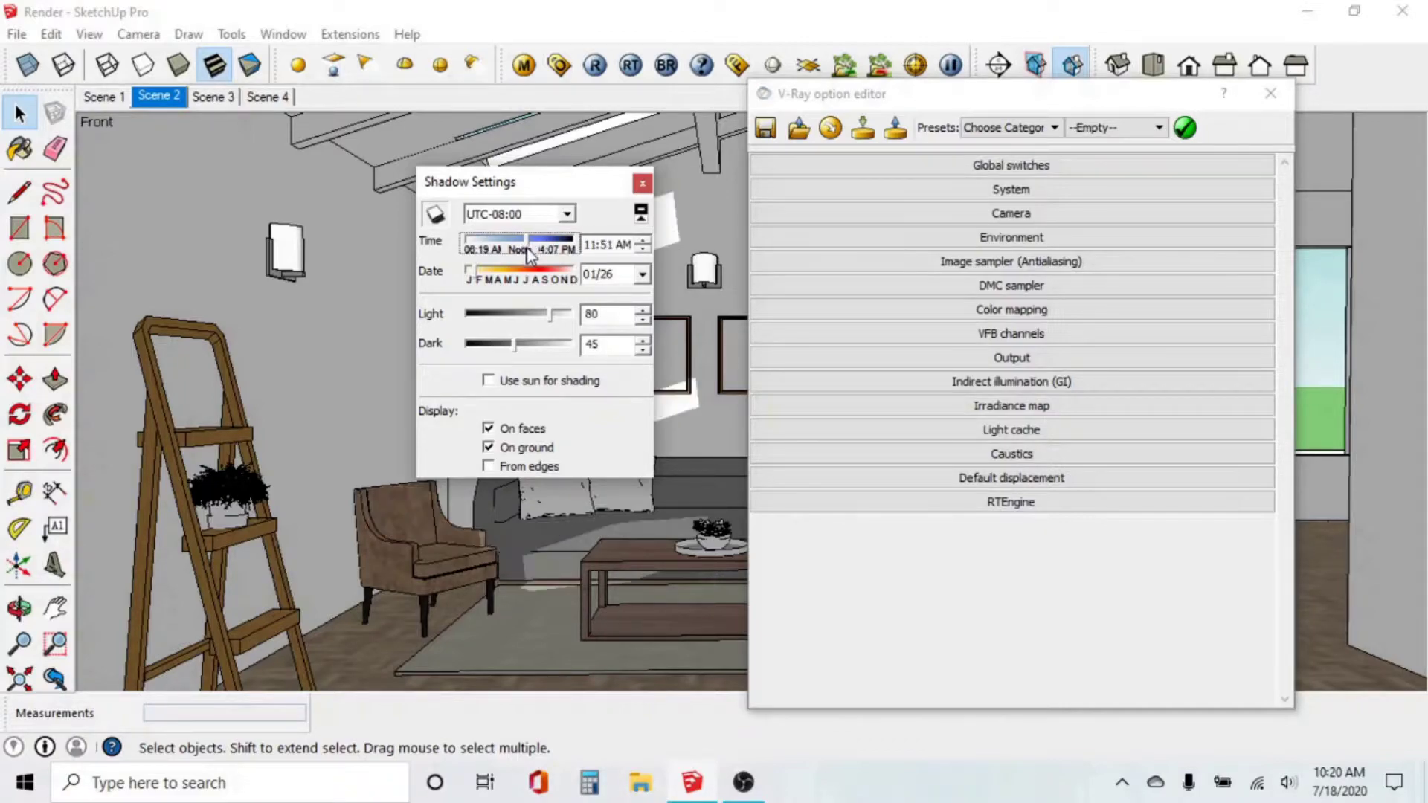
pyautogui.click(527, 253)
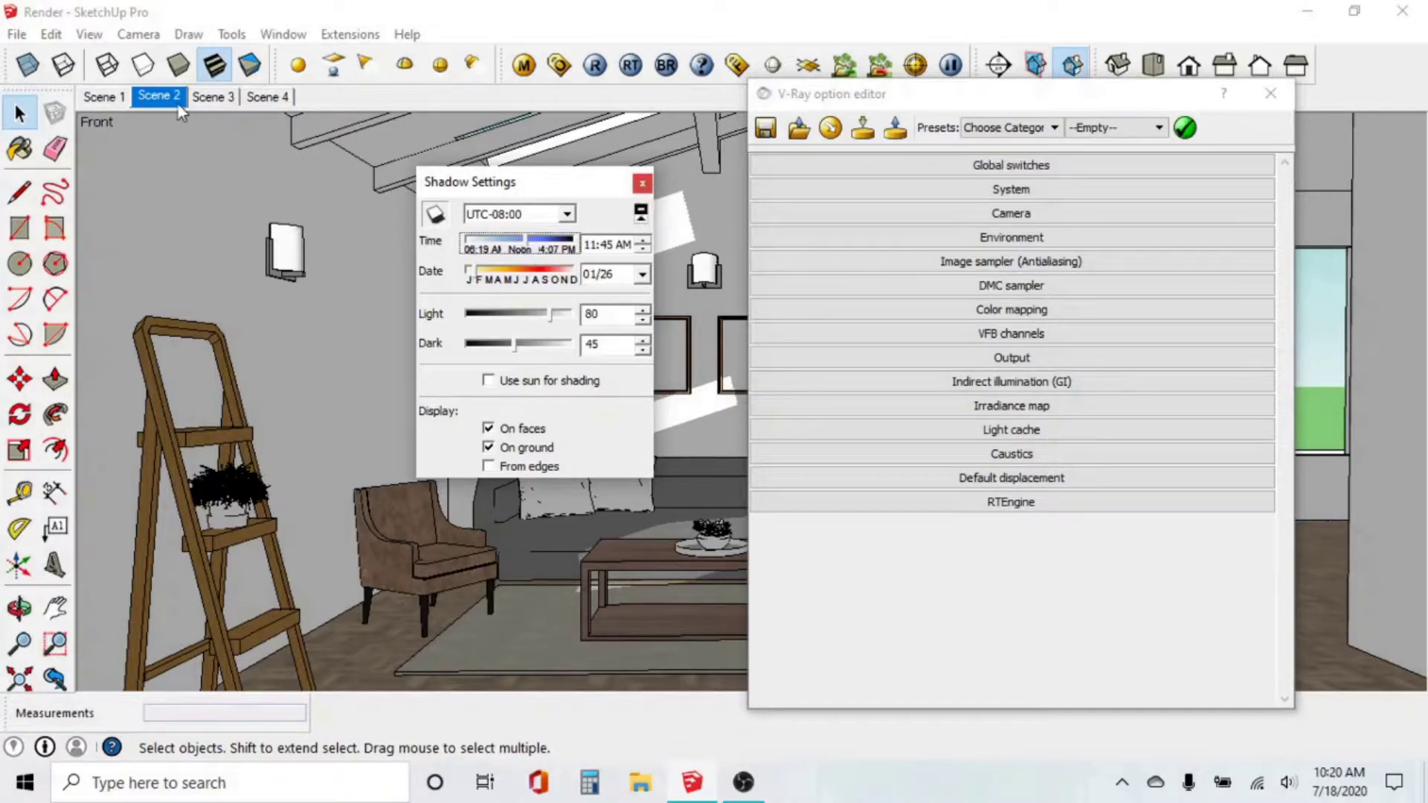
# Step: Update Scene 2 with the new shadow settings and close the shadow settings window
pyautogui.click(87, 134)
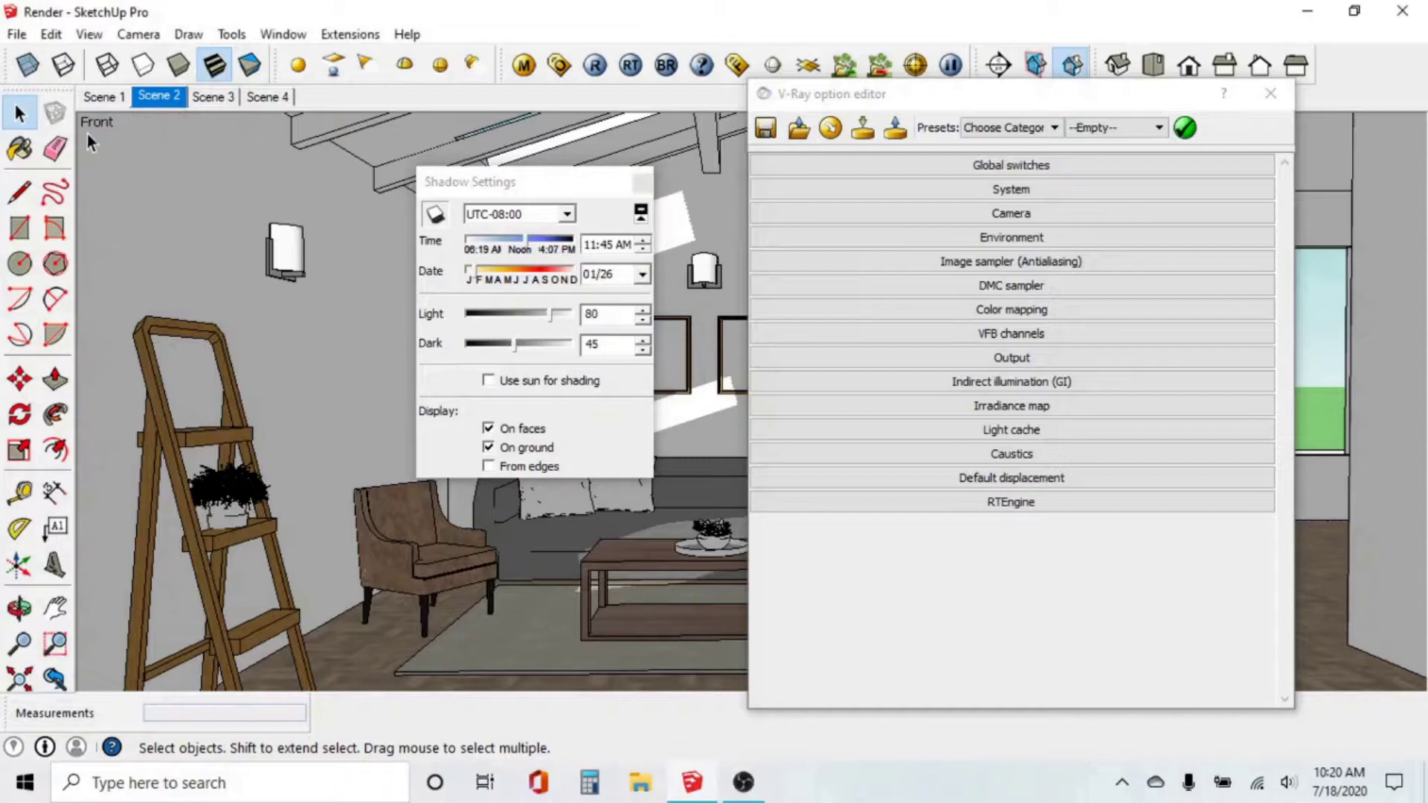
pyautogui.rightClick(175, 98)
pyautogui.click(229, 183)
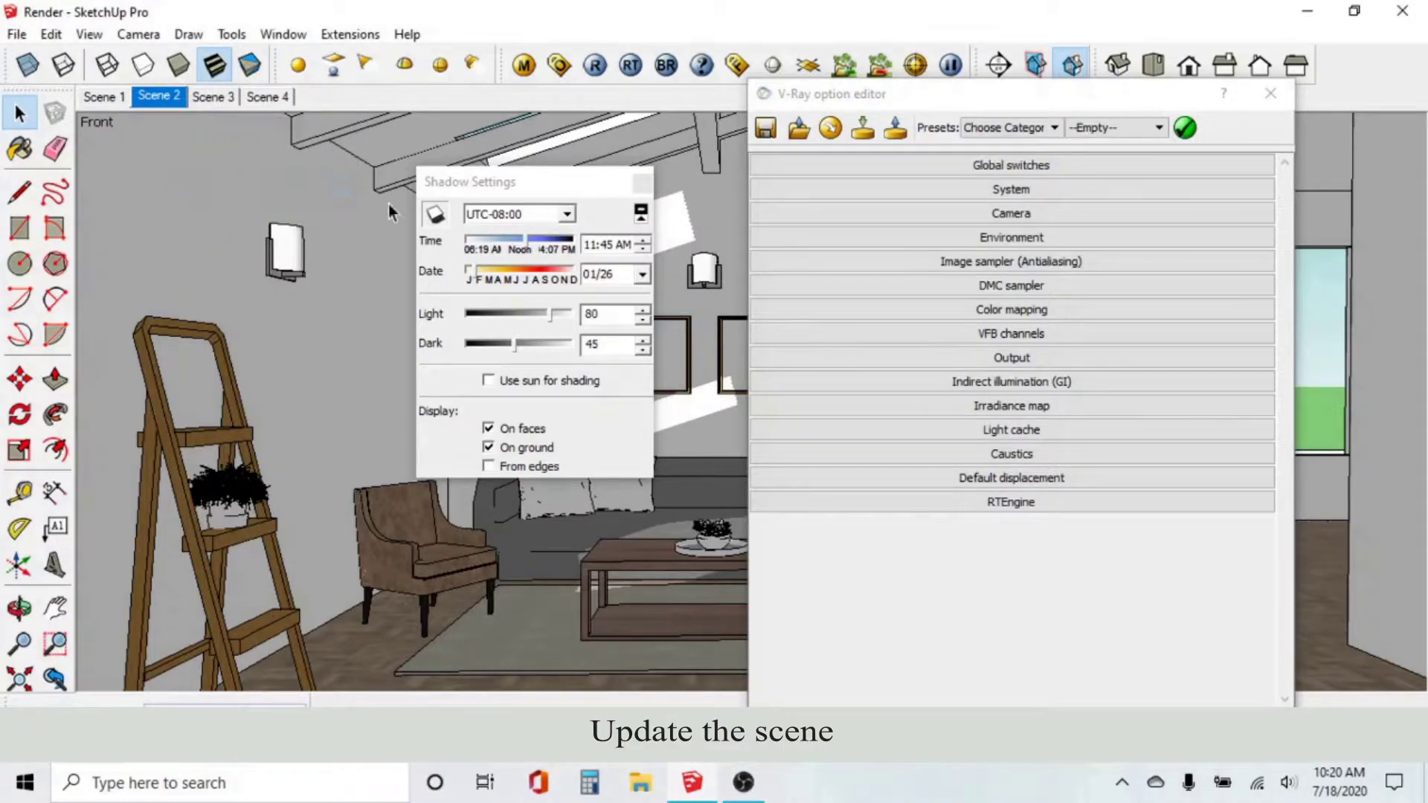
pyautogui.click(644, 187)
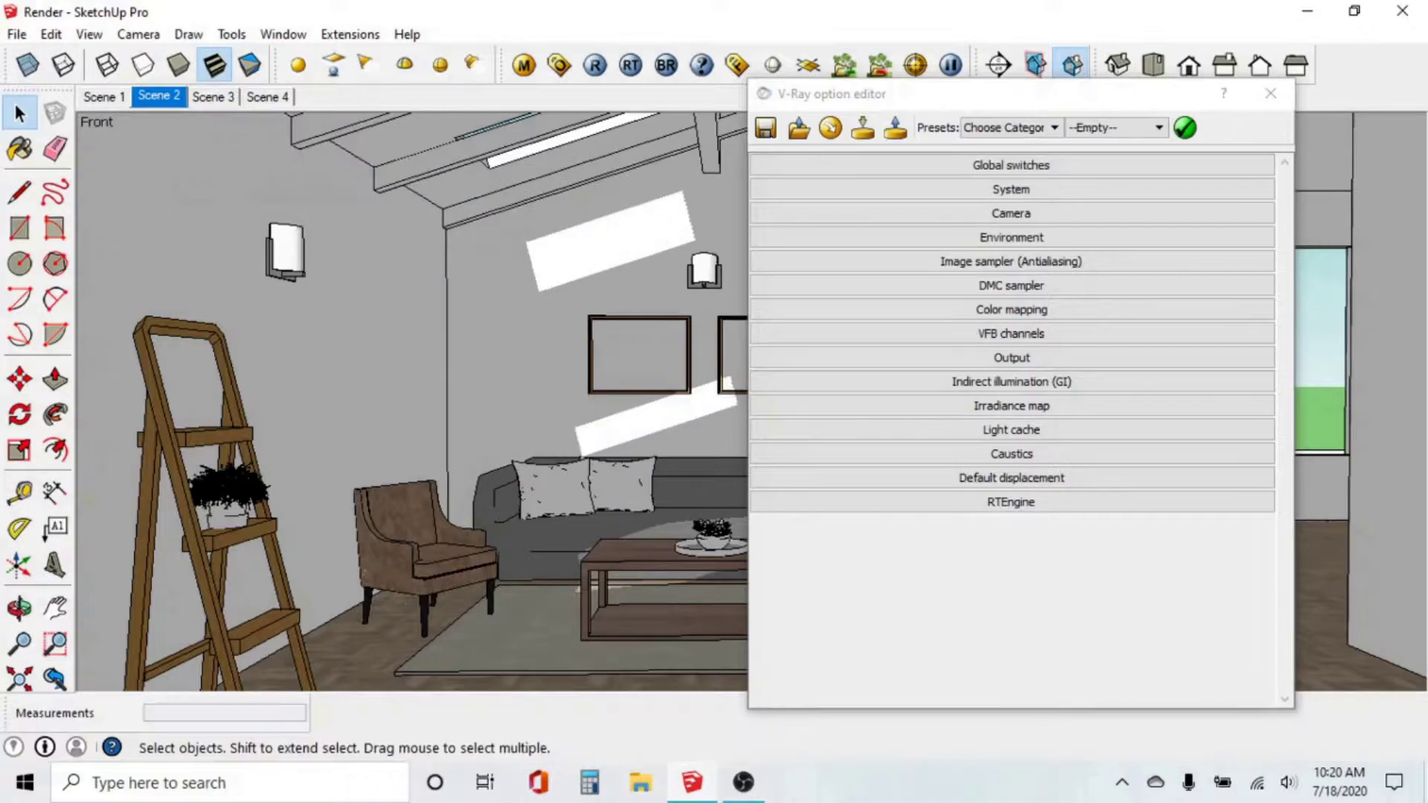
# Step: Recheck the shadow time and date in the shadow settings
pyautogui.click(287, 34)
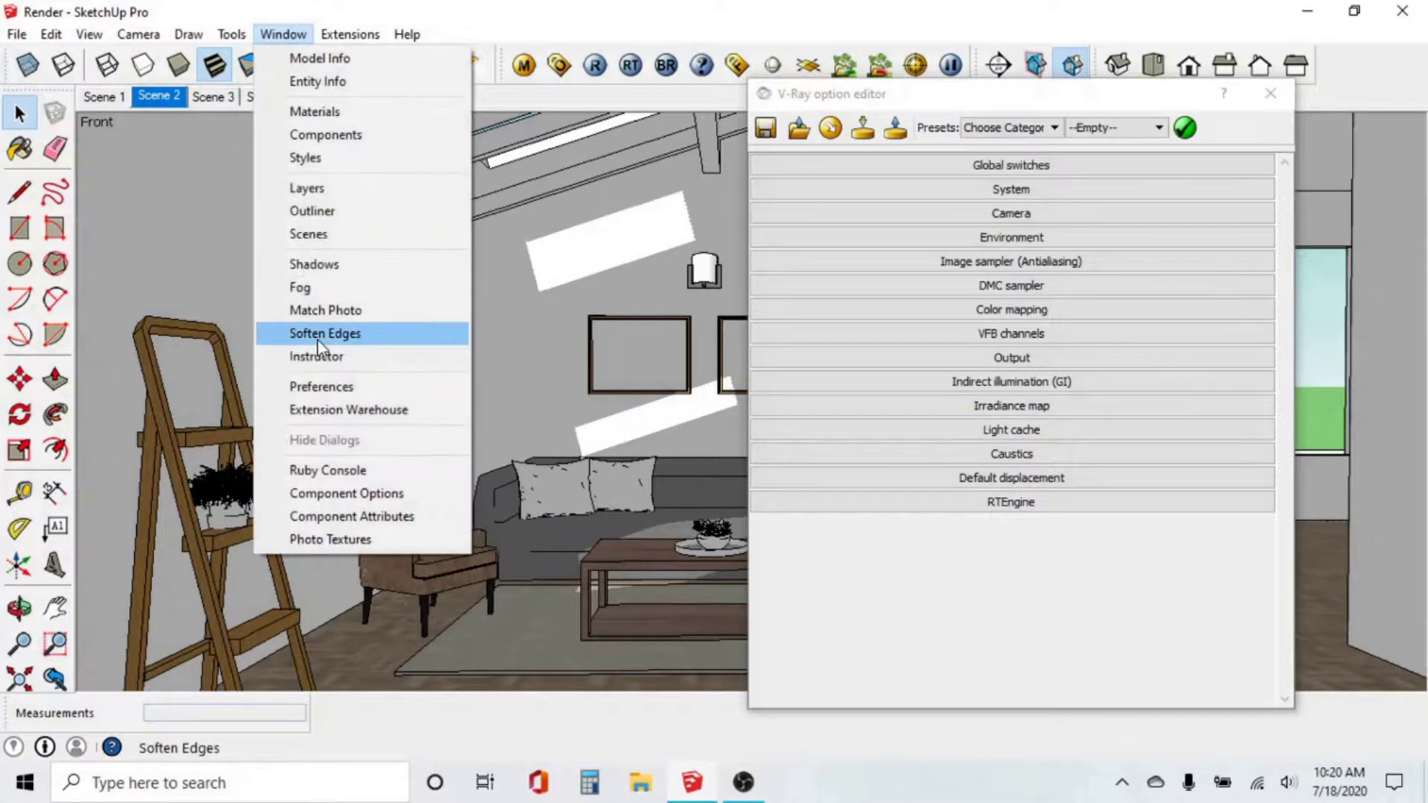
pyautogui.click(330, 269)
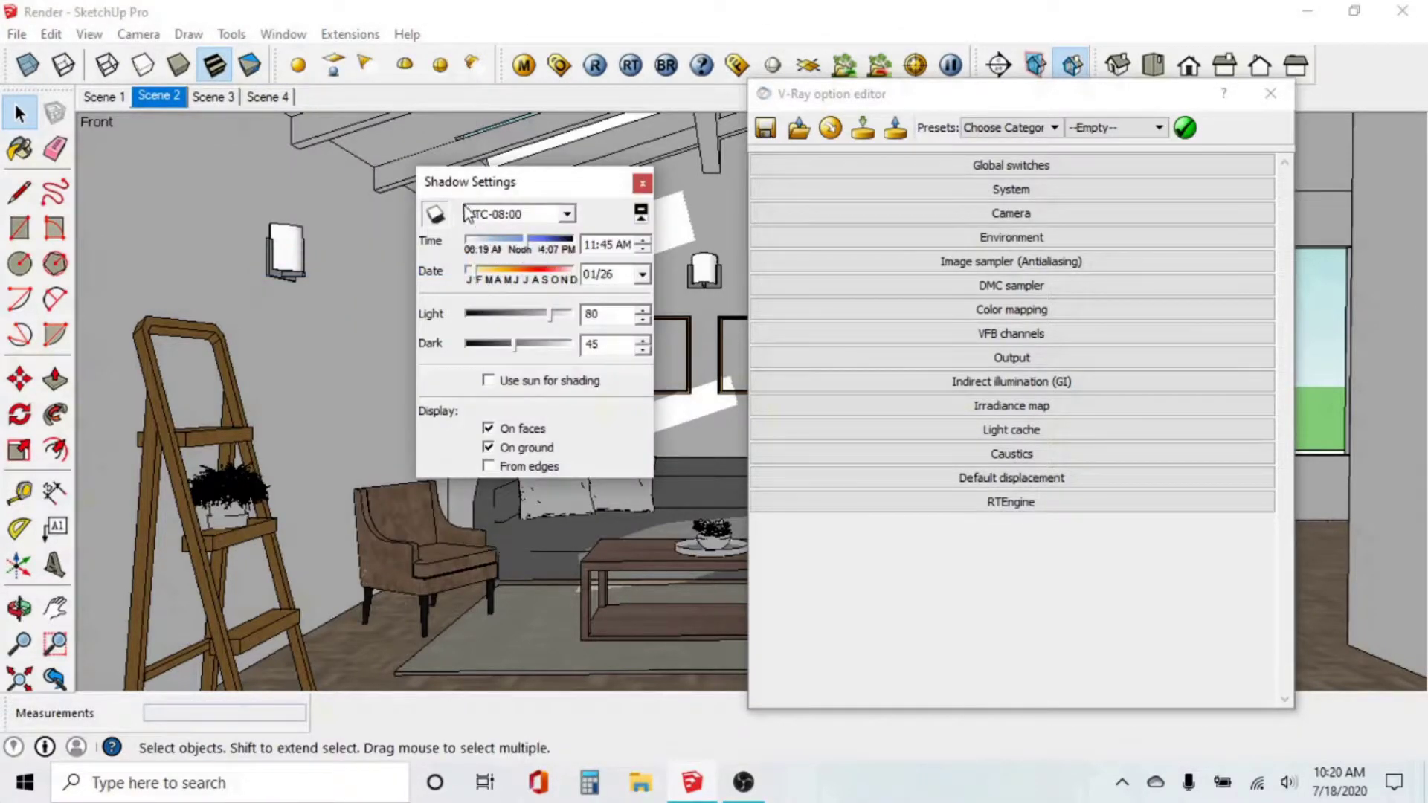
pyautogui.click(642, 184)
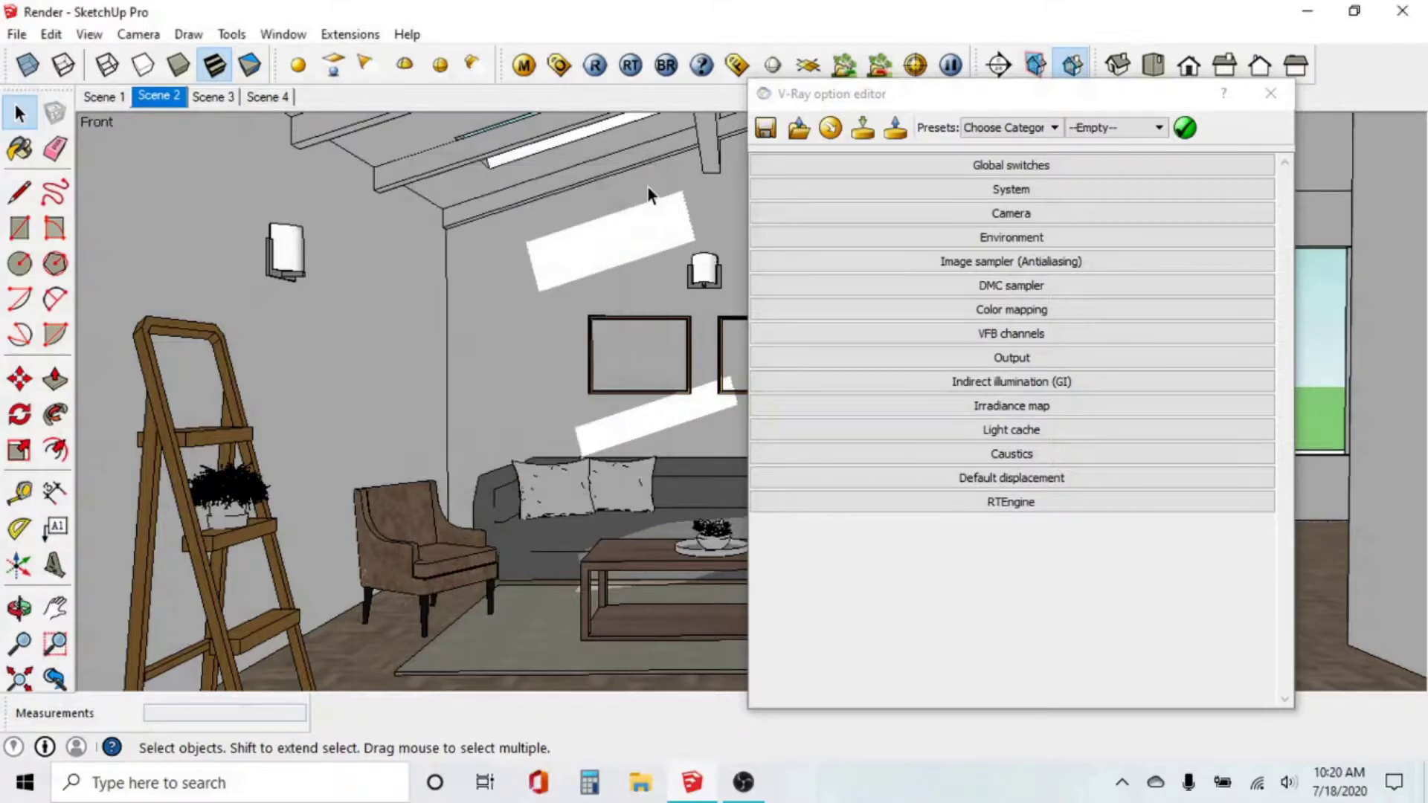
# Step: Set the V-Ray render output size to 800x600
pyautogui.click(892, 96)
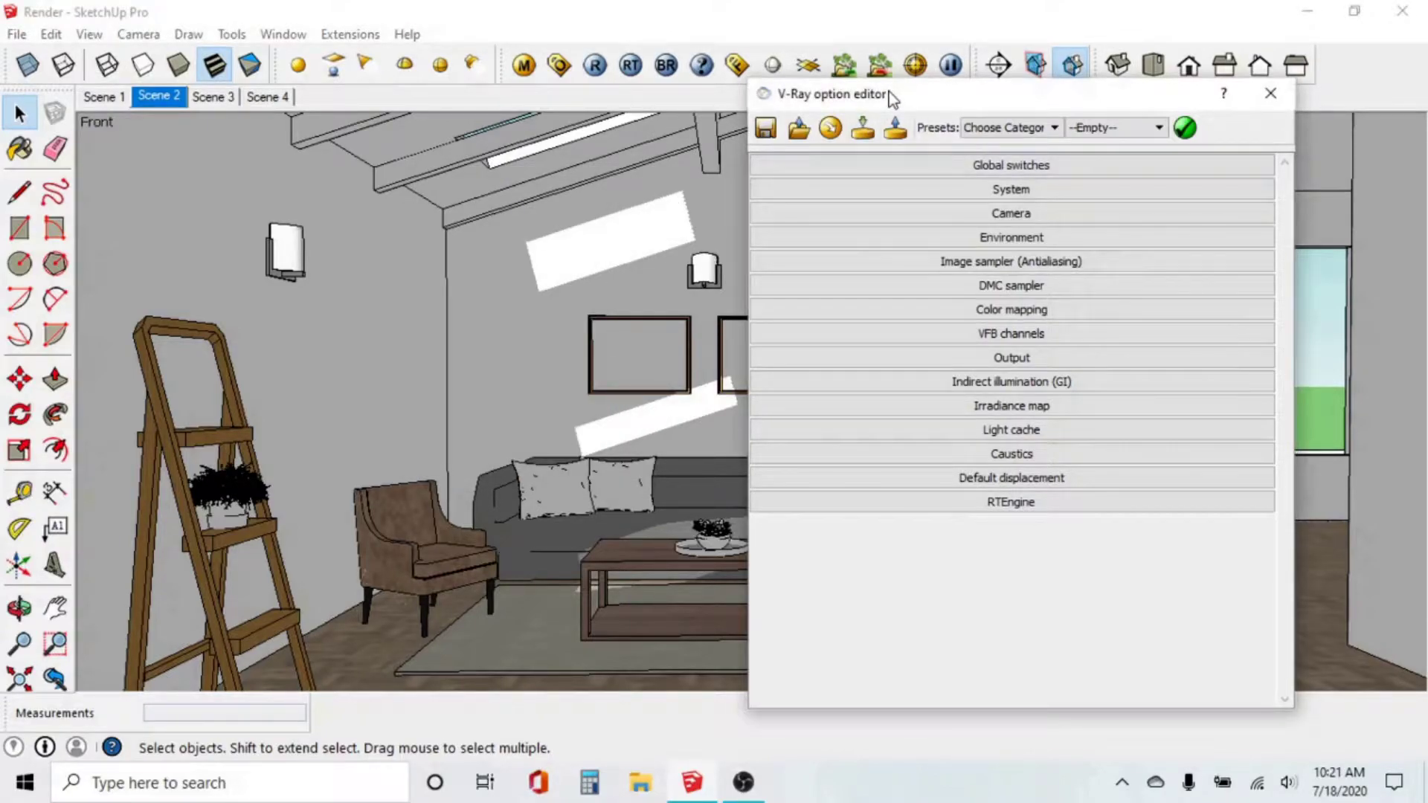
pyautogui.click(1270, 94)
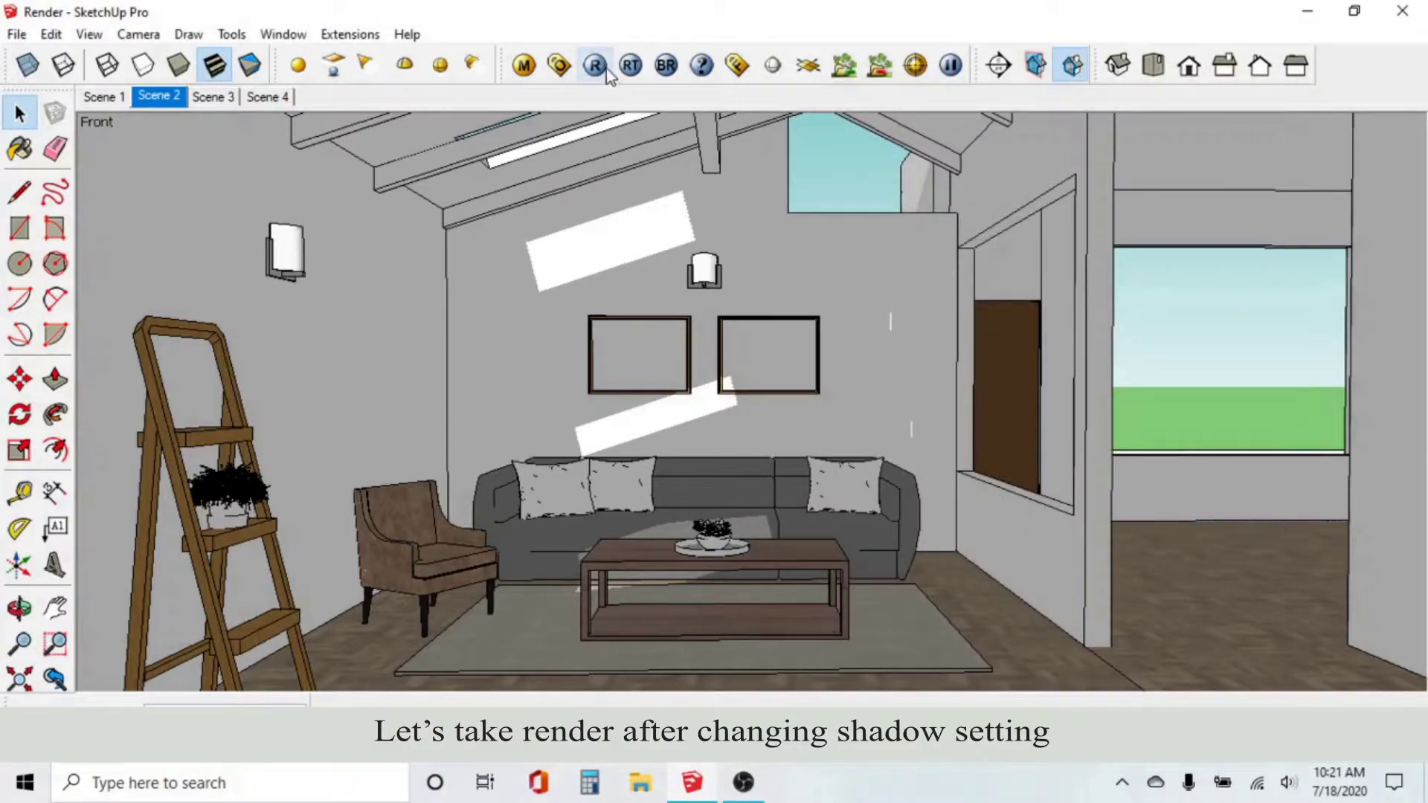
pyautogui.click(559, 66)
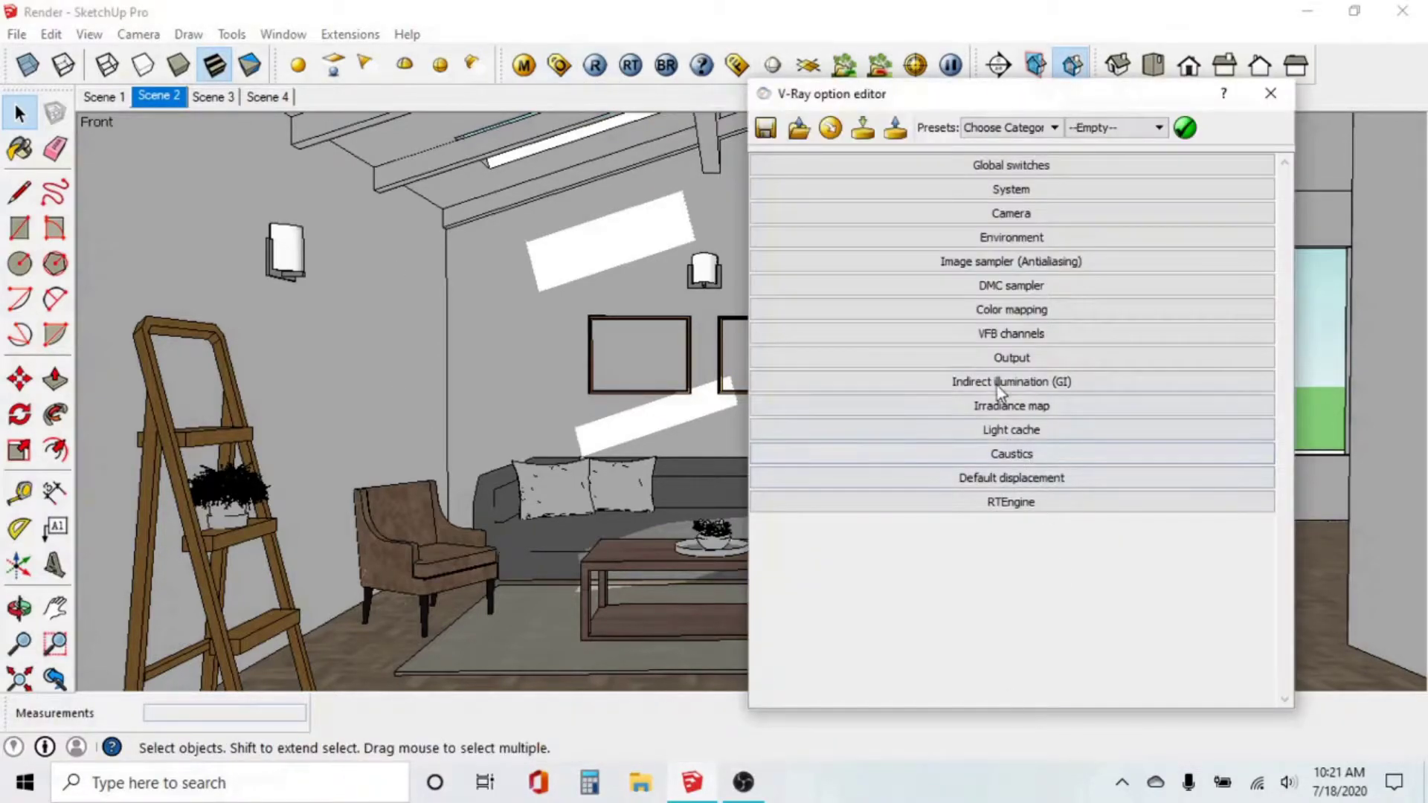
pyautogui.click(993, 361)
pyautogui.click(909, 421)
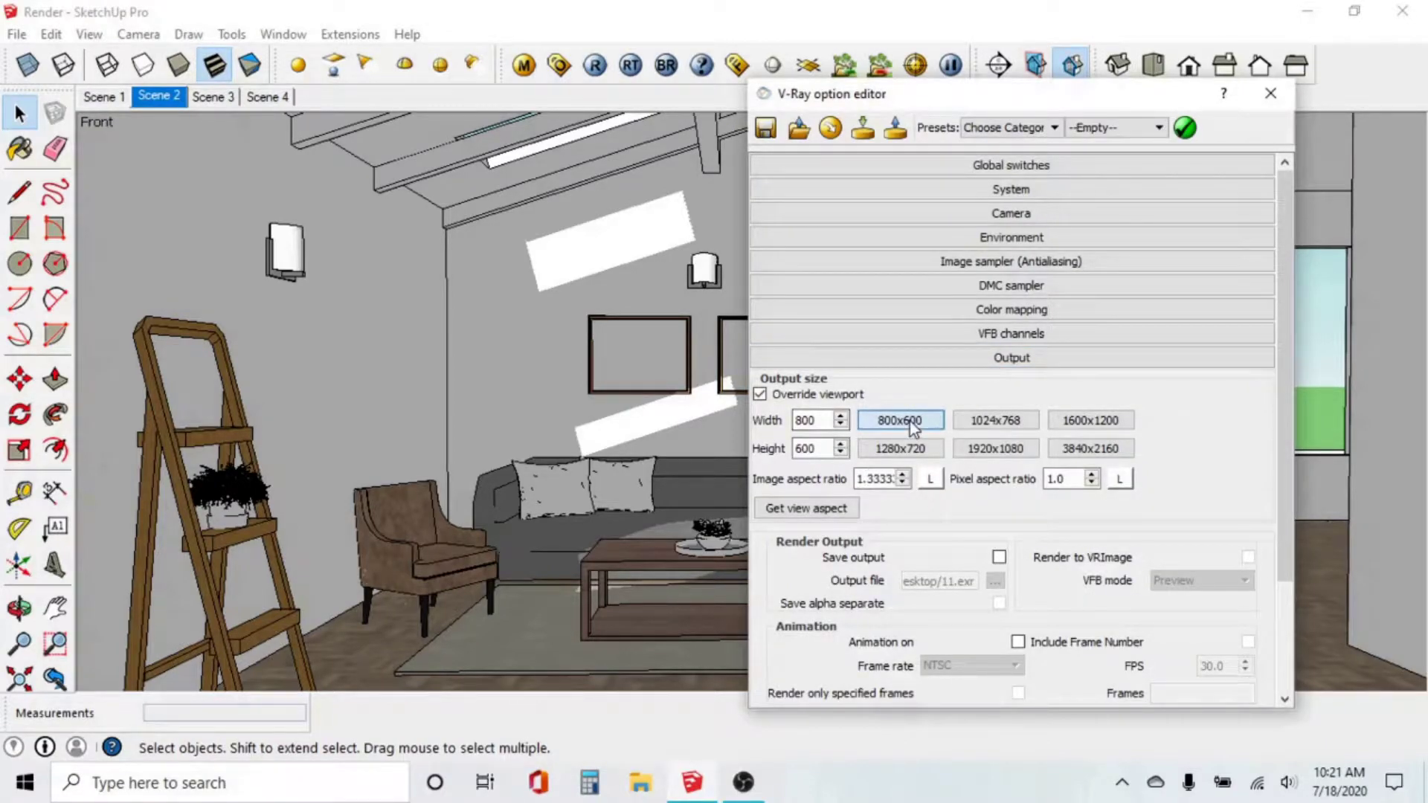
pyautogui.click(1015, 360)
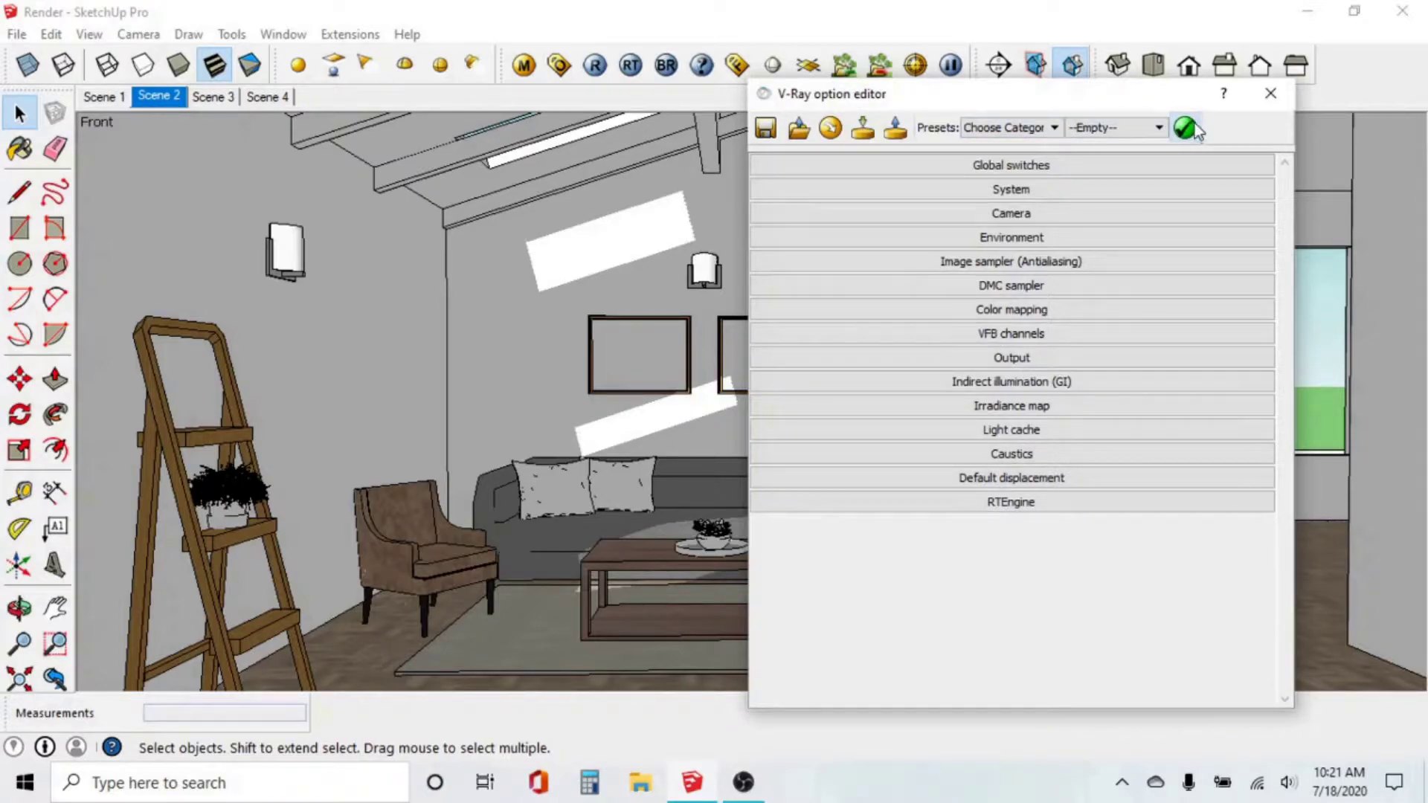
# Step: Render Scene 2 with V-Ray and watch it in the frame buffer until it completes
pyautogui.click(599, 74)
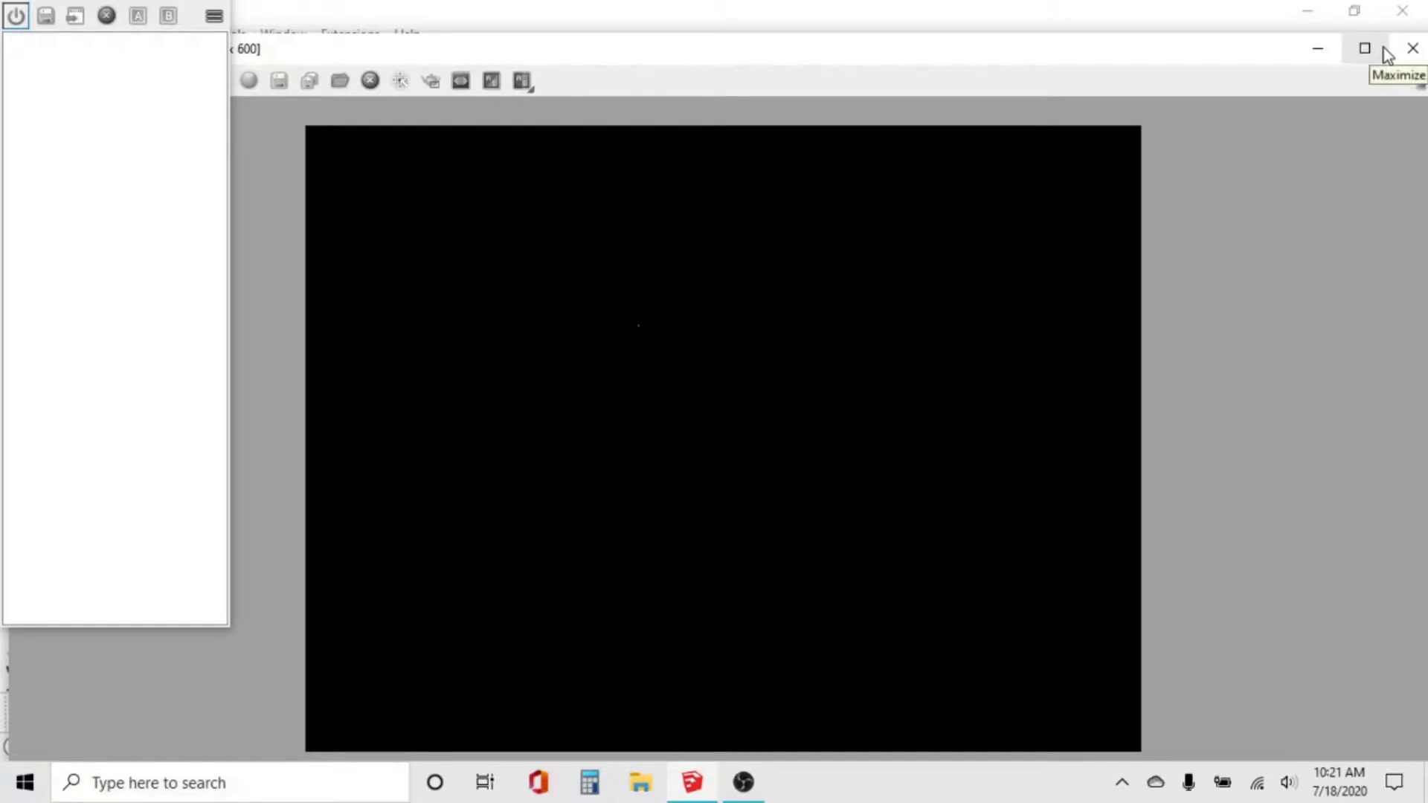
pyautogui.click(1375, 48)
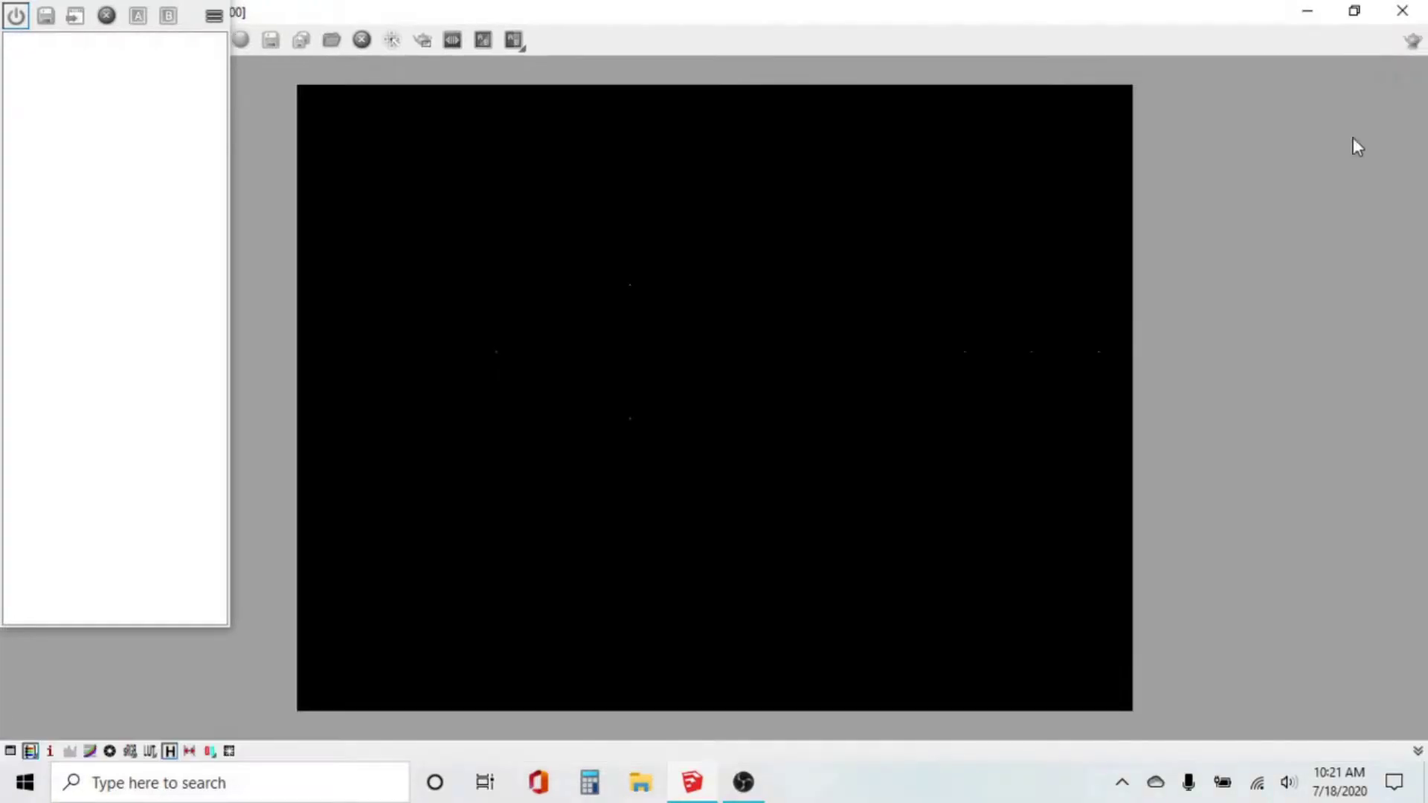
pyautogui.click(1359, 9)
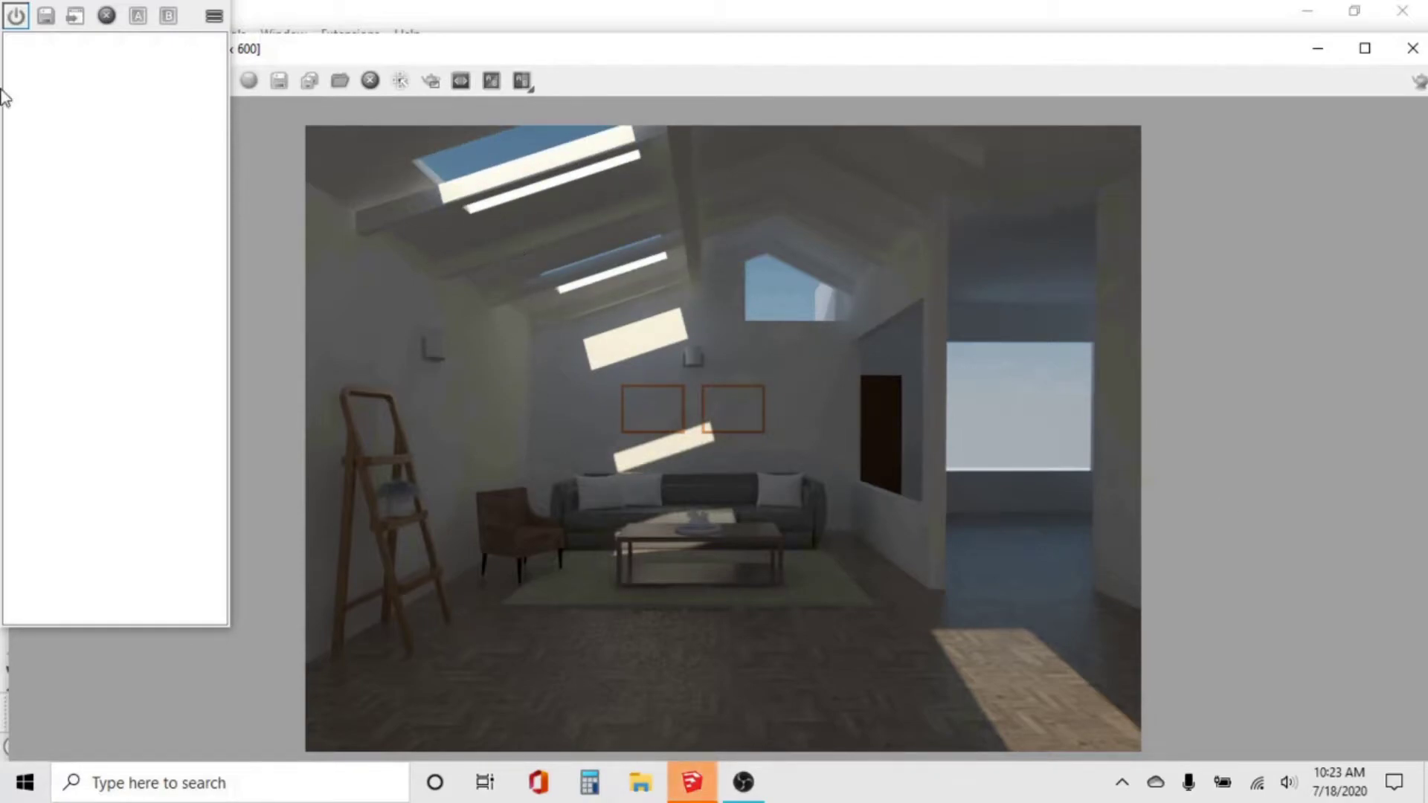
# Step: Save the finished render to the frame buffer history for comparison and put away the render windows
pyautogui.click(41, 19)
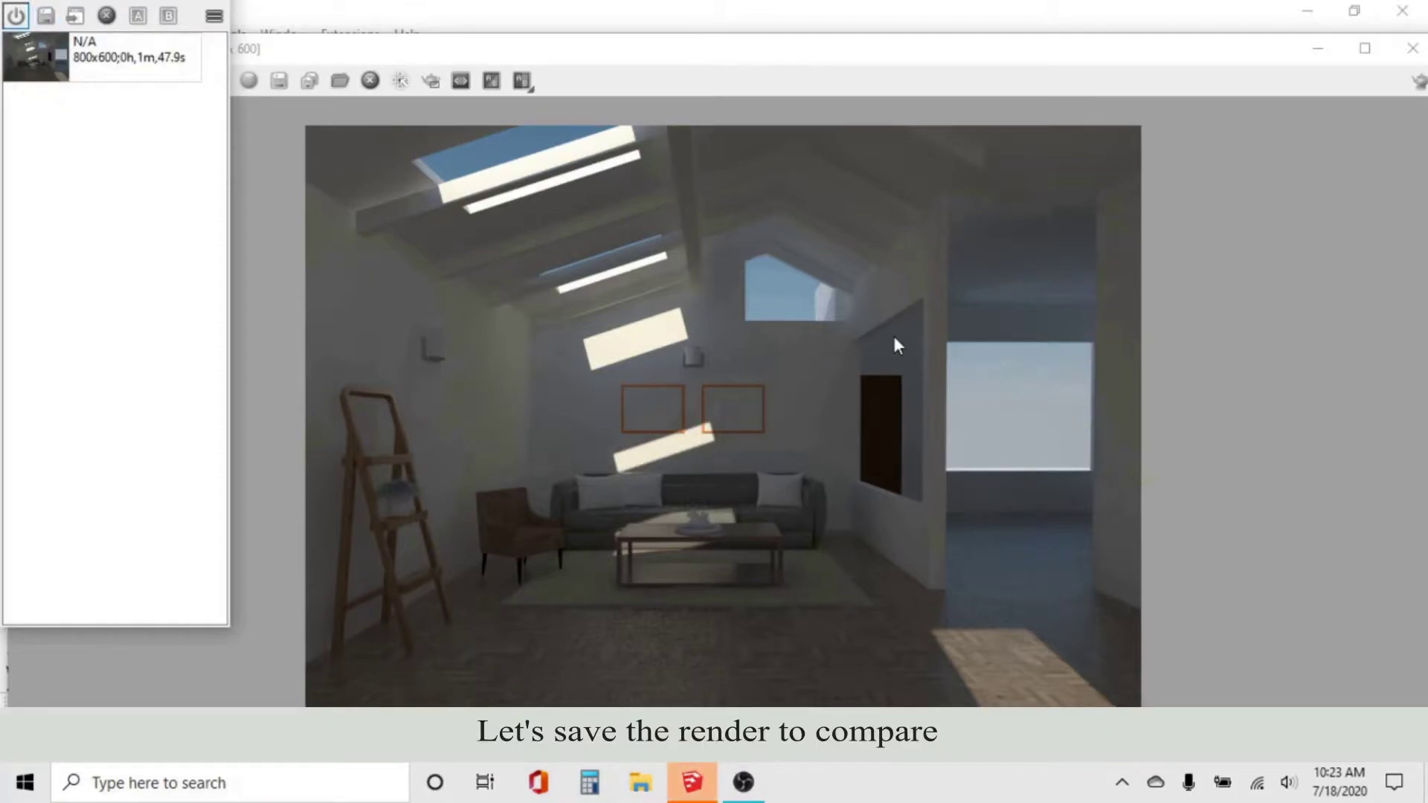
pyautogui.click(1320, 53)
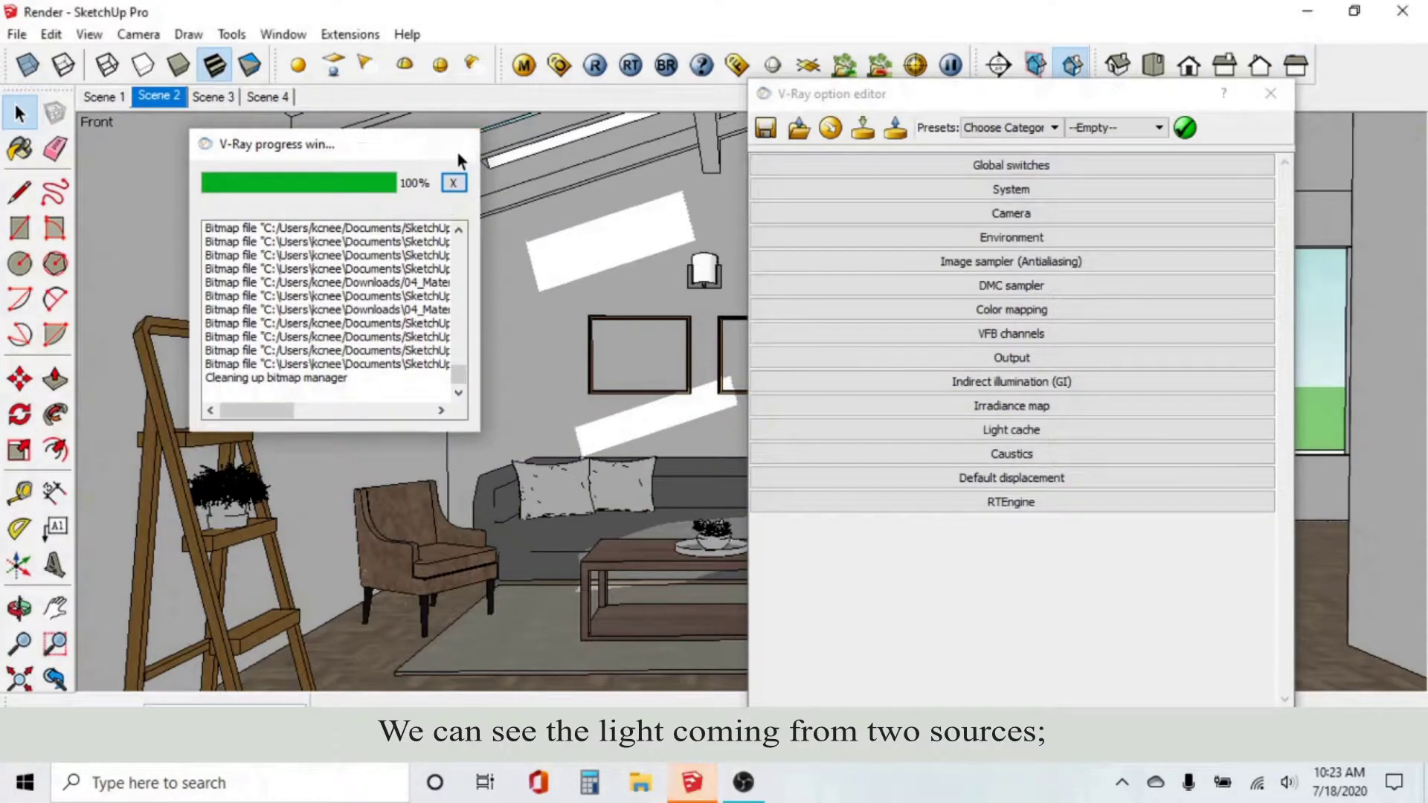
pyautogui.click(456, 144)
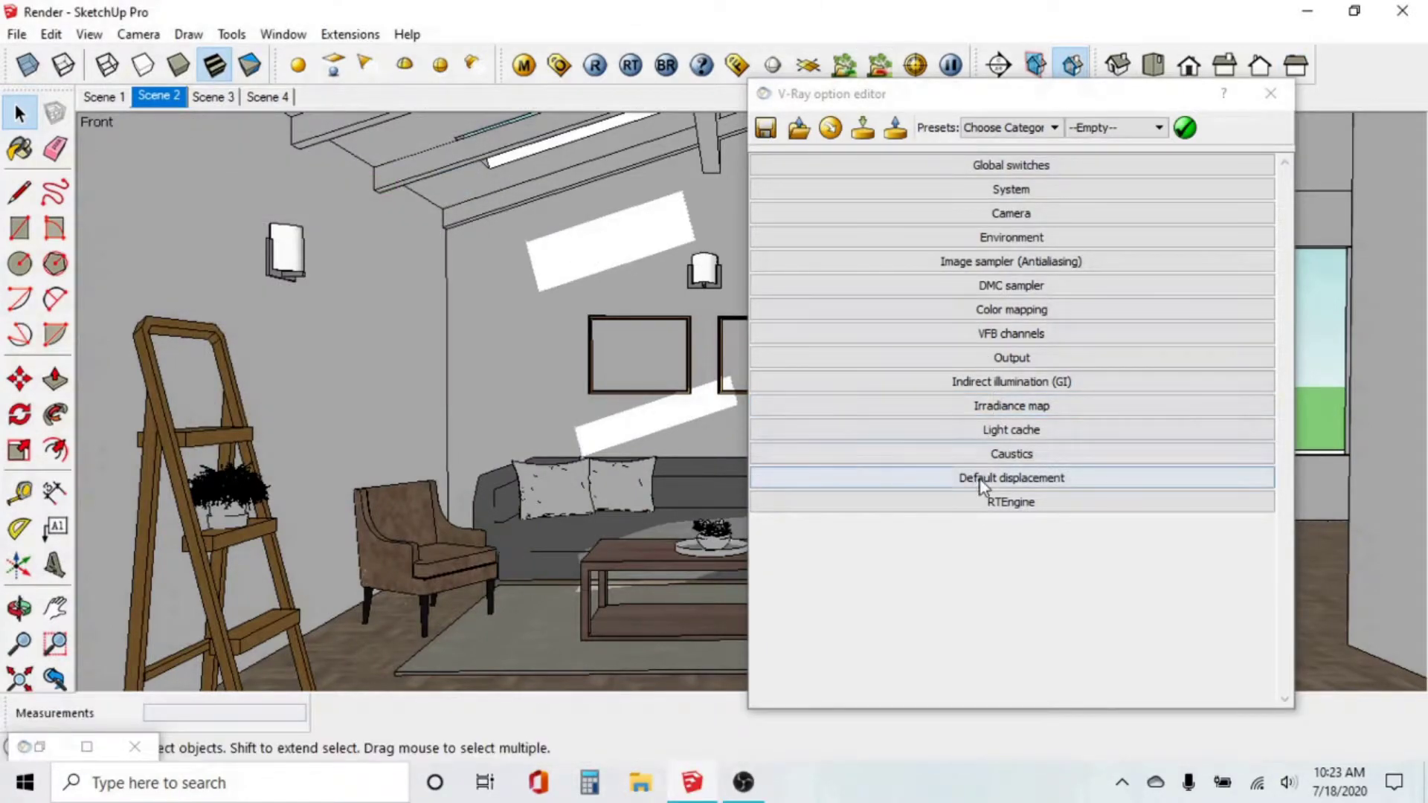
# Step: Examine the Indirect illumination, Irradiance map and Light cache settings in the V-Ray options
pyautogui.click(990, 387)
pyautogui.click(990, 385)
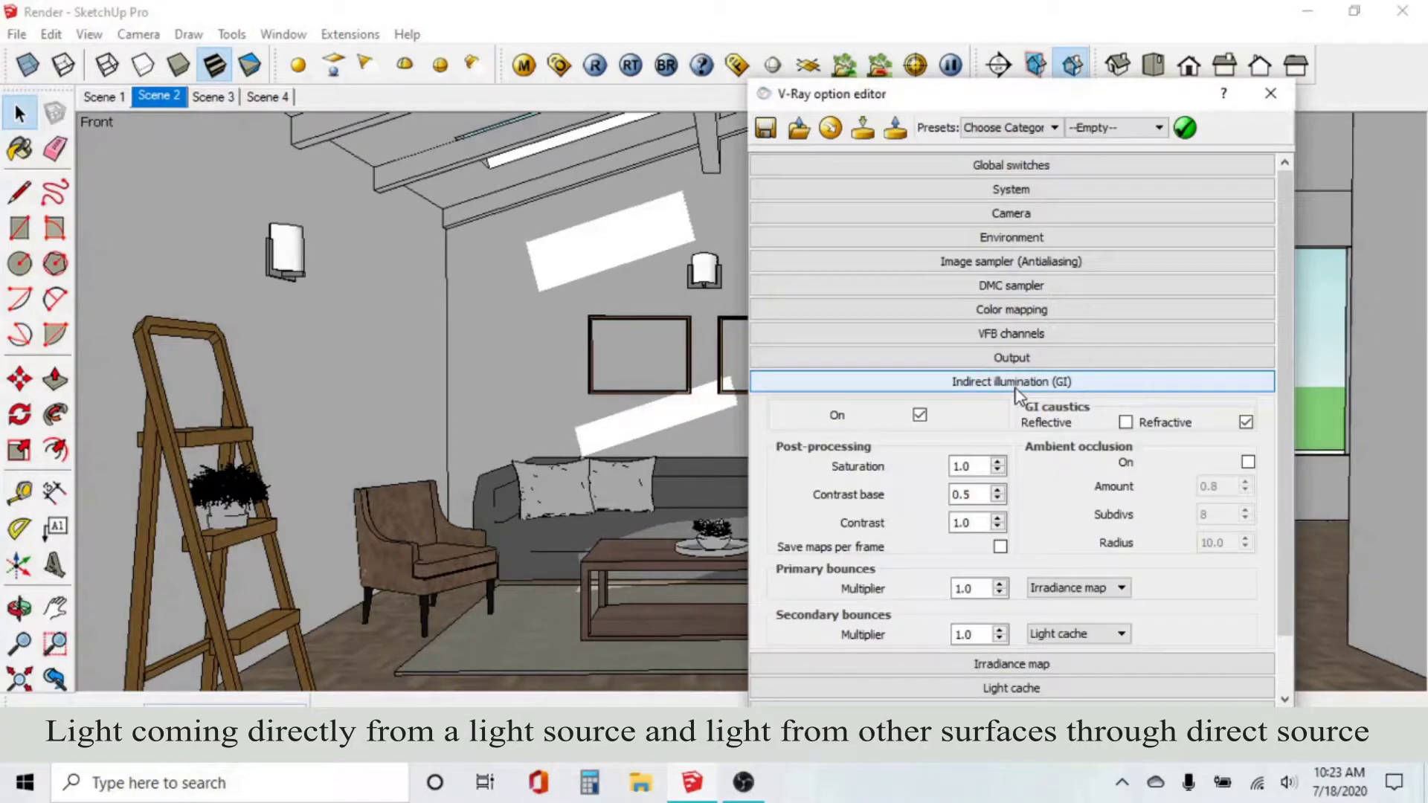
pyautogui.click(1015, 390)
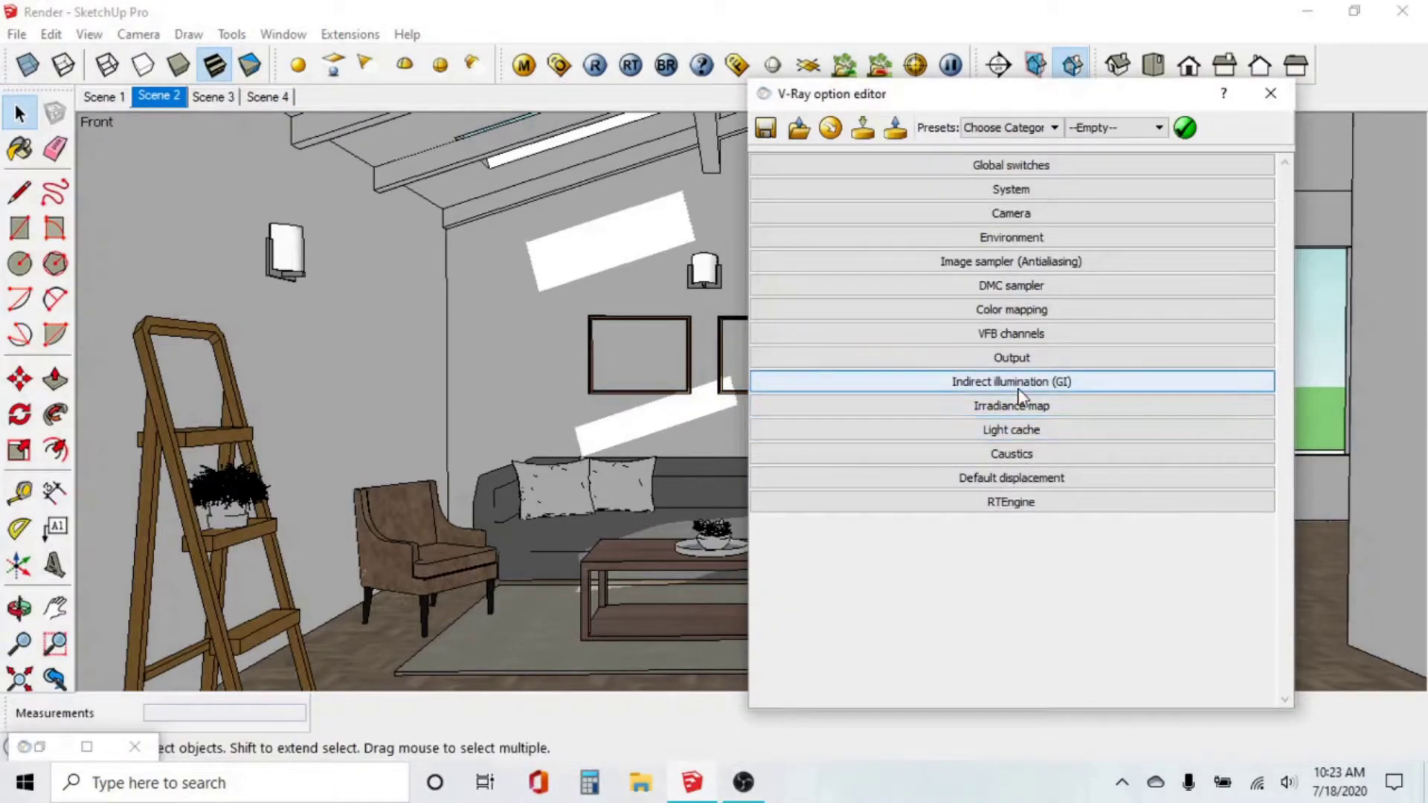
pyautogui.click(1027, 411)
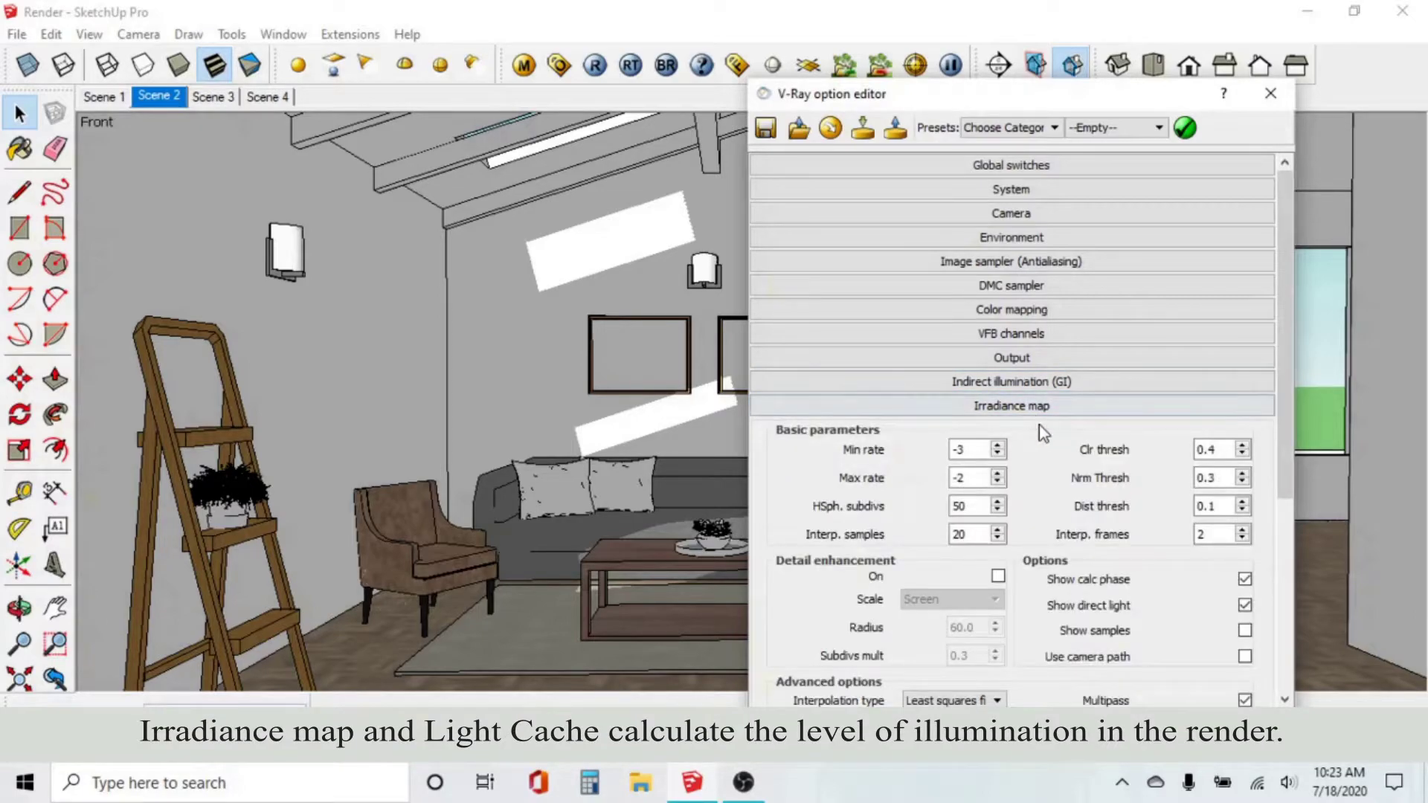
pyautogui.scroll(-5, 1040, 431)
pyautogui.scroll(-2, 1070, 424)
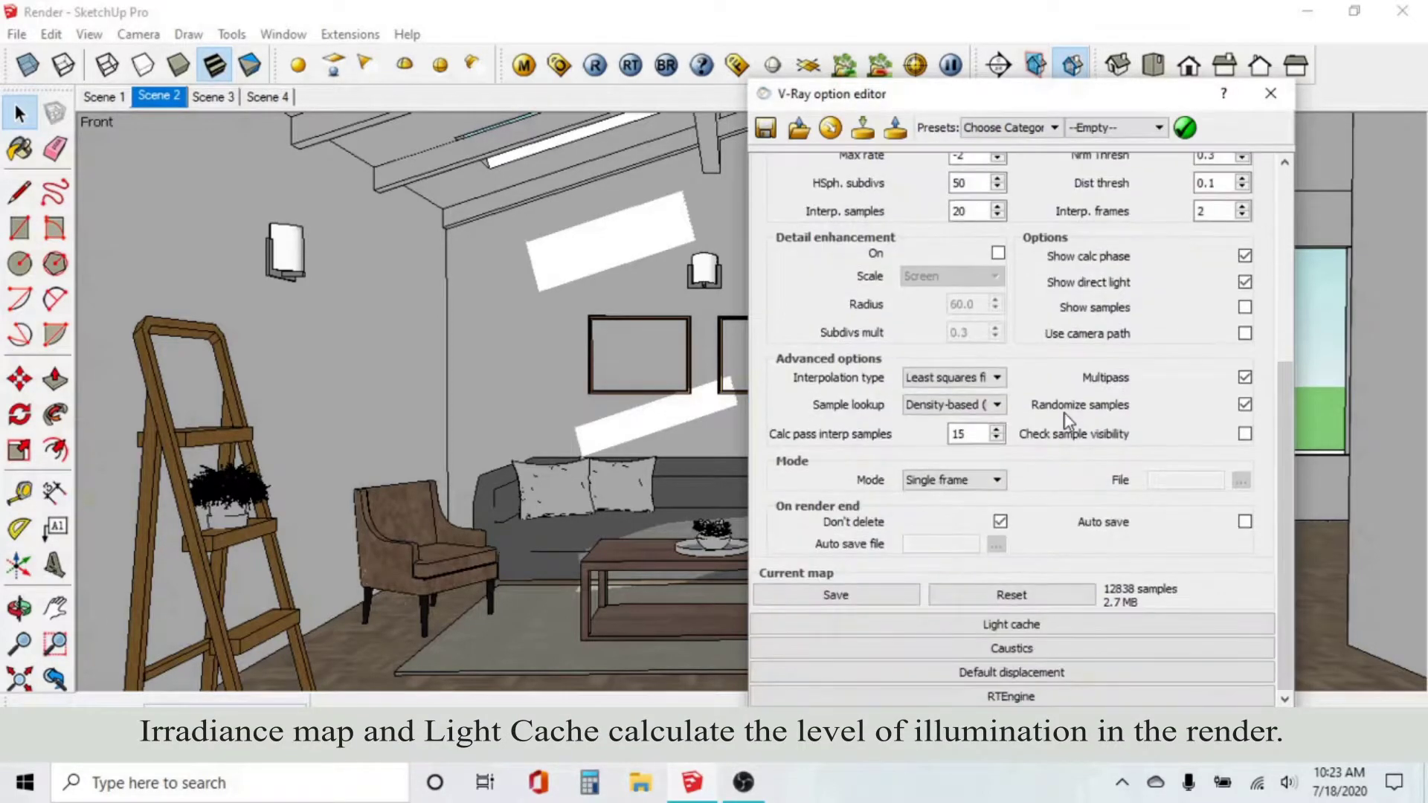
pyautogui.click(1016, 625)
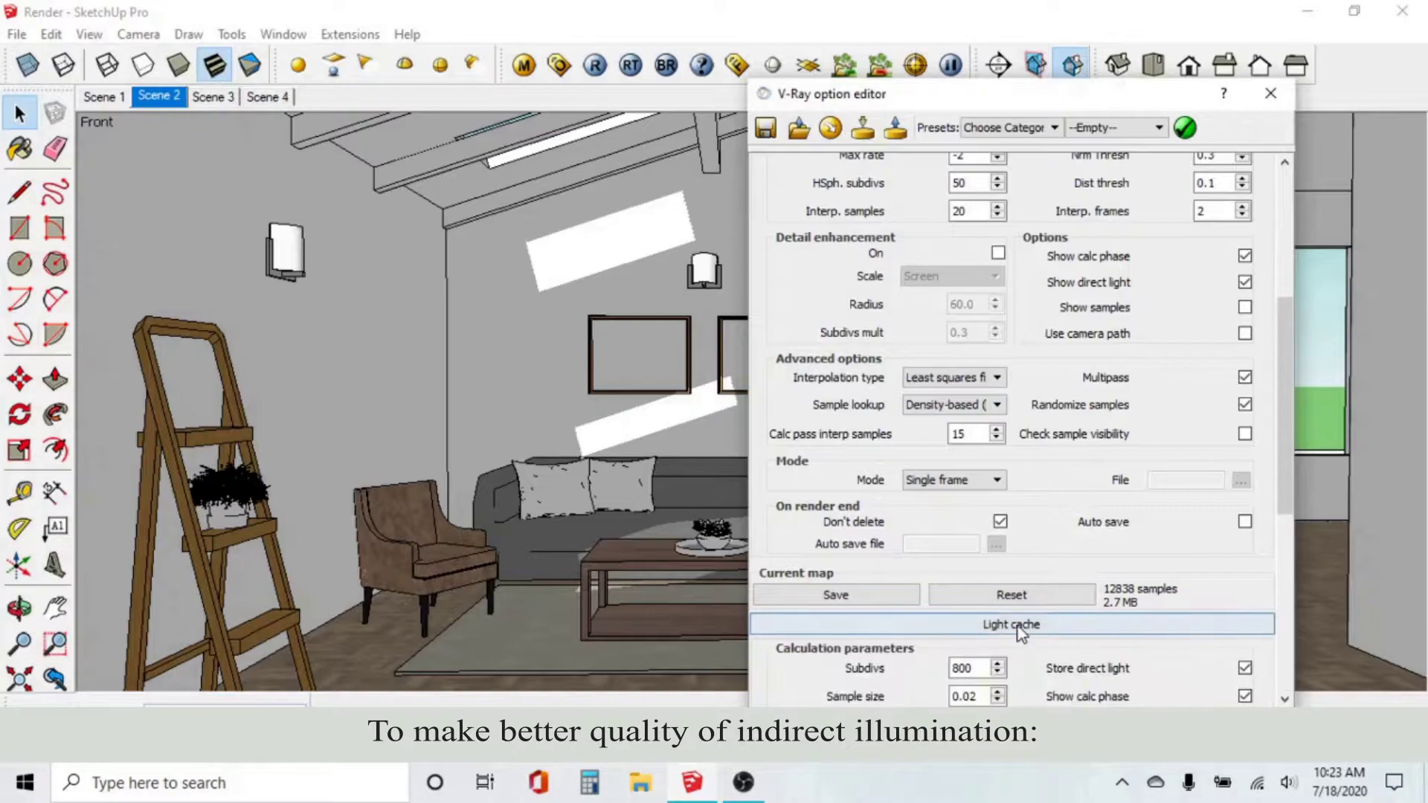
pyautogui.scroll(-2, 1016, 610)
# Step: Set the irradiance map's Min rate to -2 and Max rate to -1
pyautogui.scroll(2, 1014, 574)
pyautogui.scroll(6, 1025, 565)
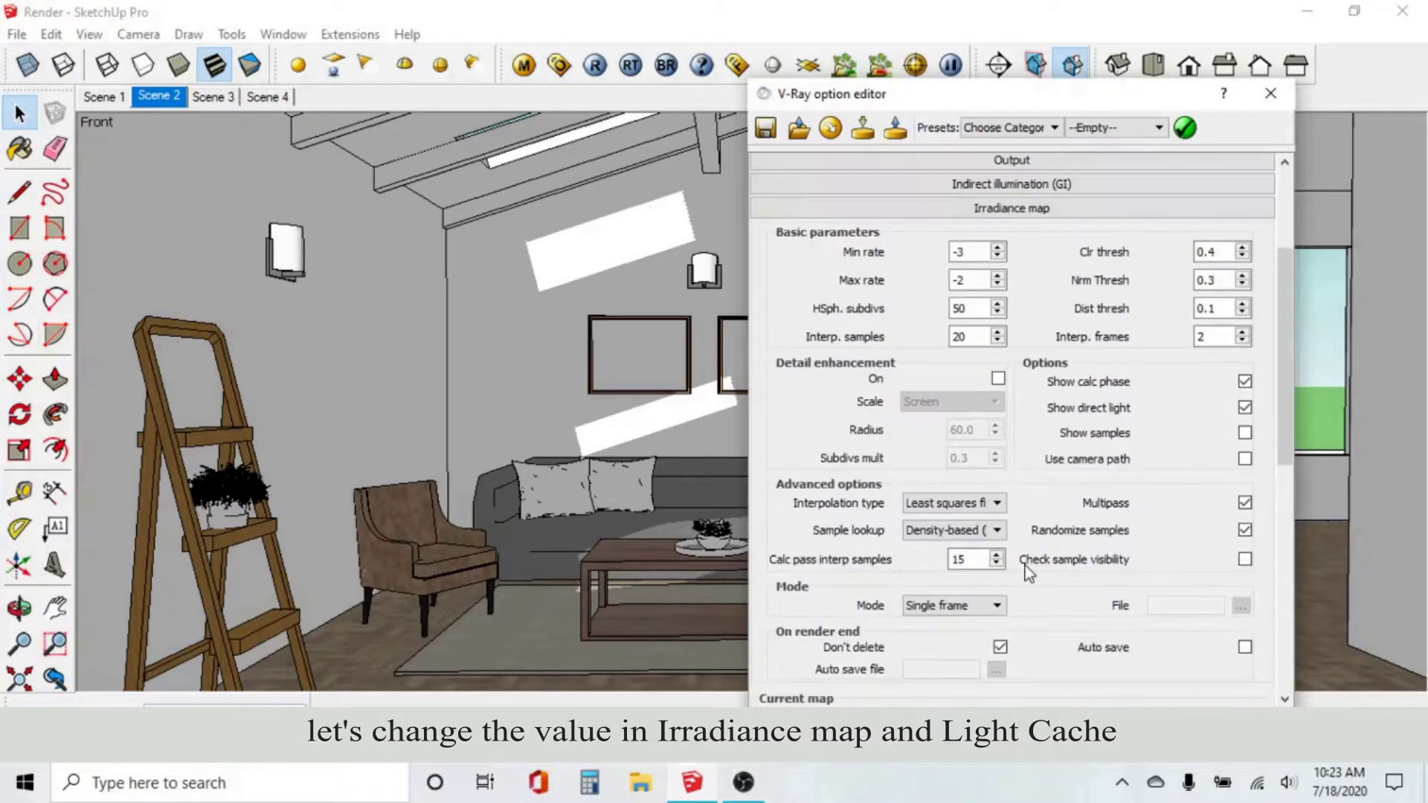
pyautogui.doubleClick(961, 377)
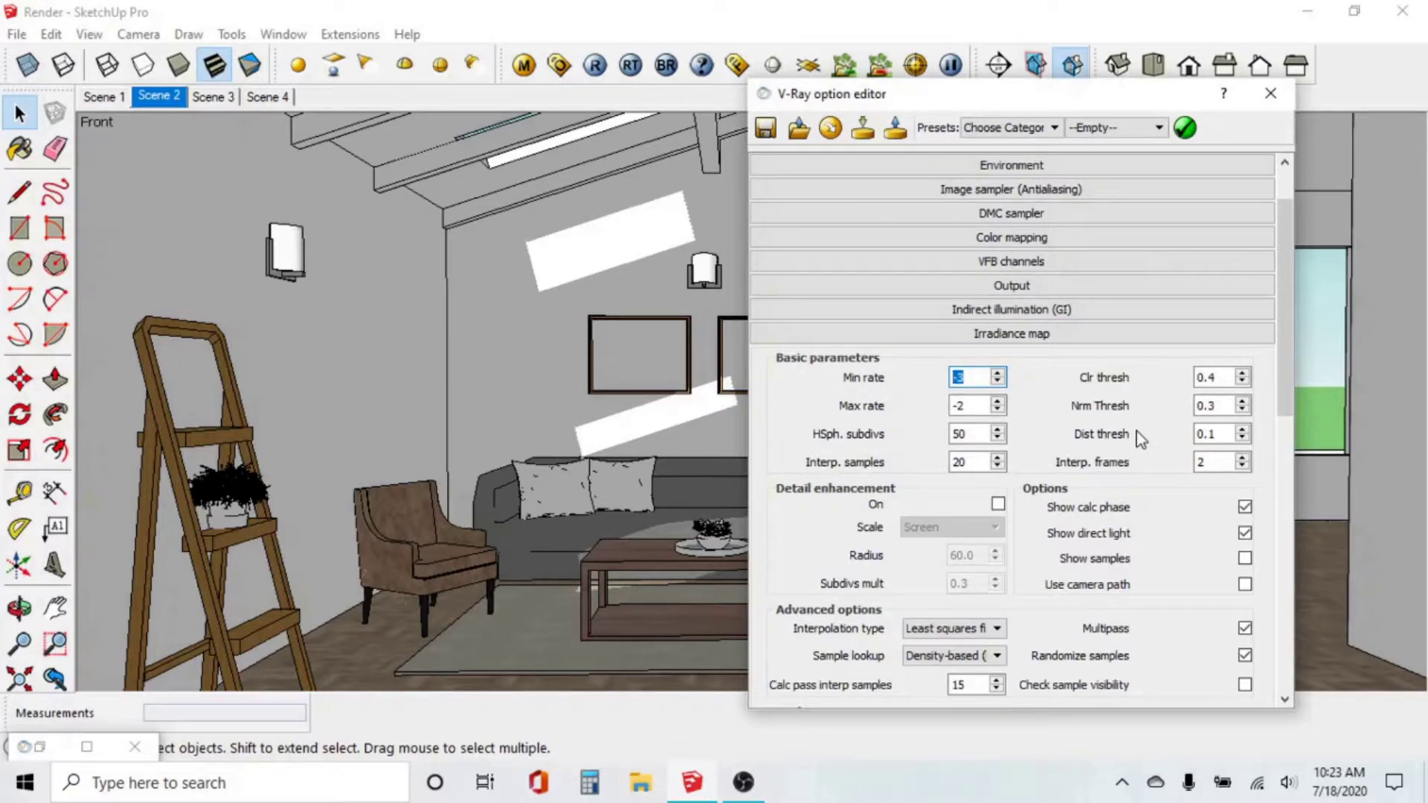
pyautogui.write('-2')
pyautogui.press('Tab')
pyautogui.press('Tab')
pyautogui.write('-1')
# Step: Set the irradiance map's HSph. subdivs to 125 and Interp. samples to 40
pyautogui.press('Tab')
pyautogui.press('Tab')
pyautogui.write('125')
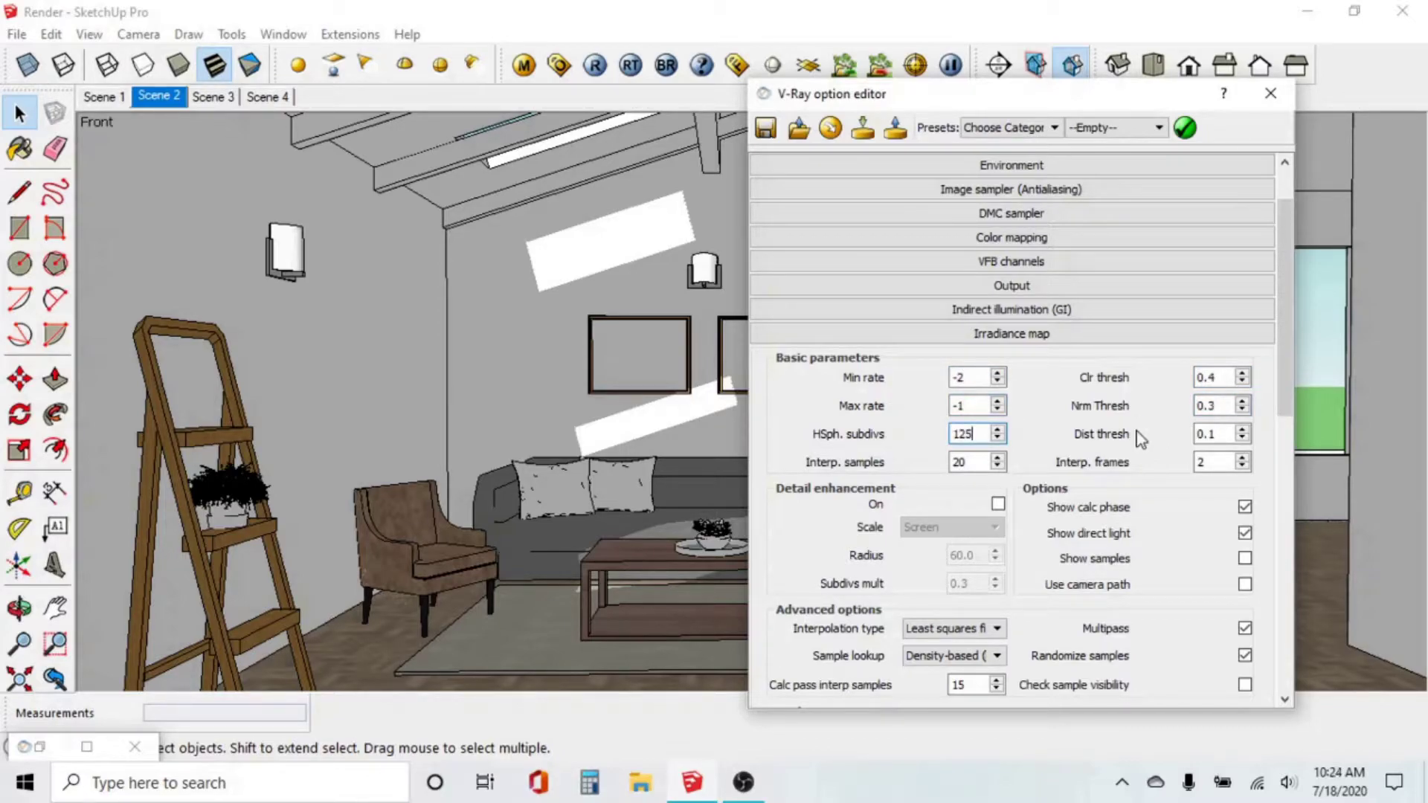
pyautogui.press('Tab')
pyautogui.press('Tab')
pyautogui.write('40')
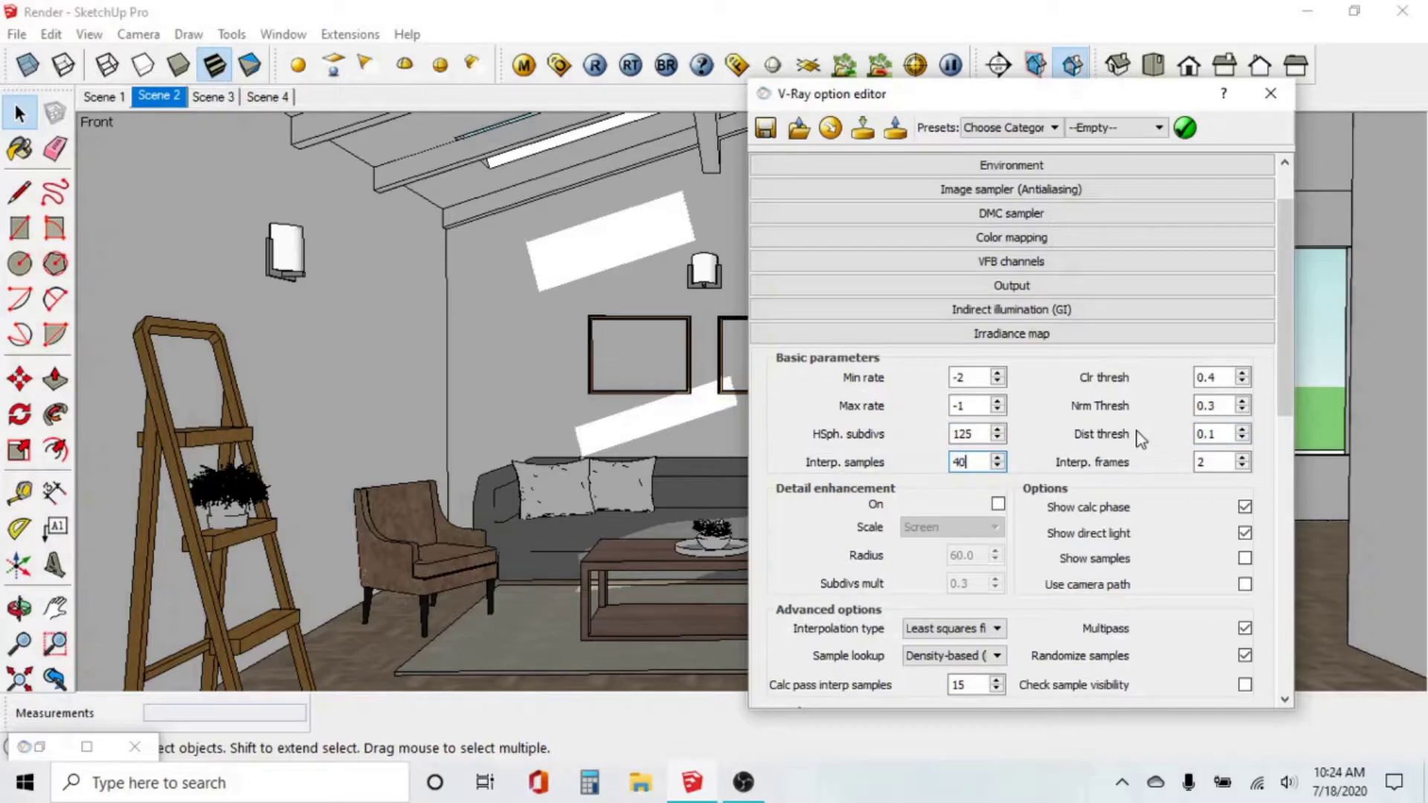
# Step: Set the light cache Subdivs to 1200 in the V-Ray options
pyautogui.click(1057, 334)
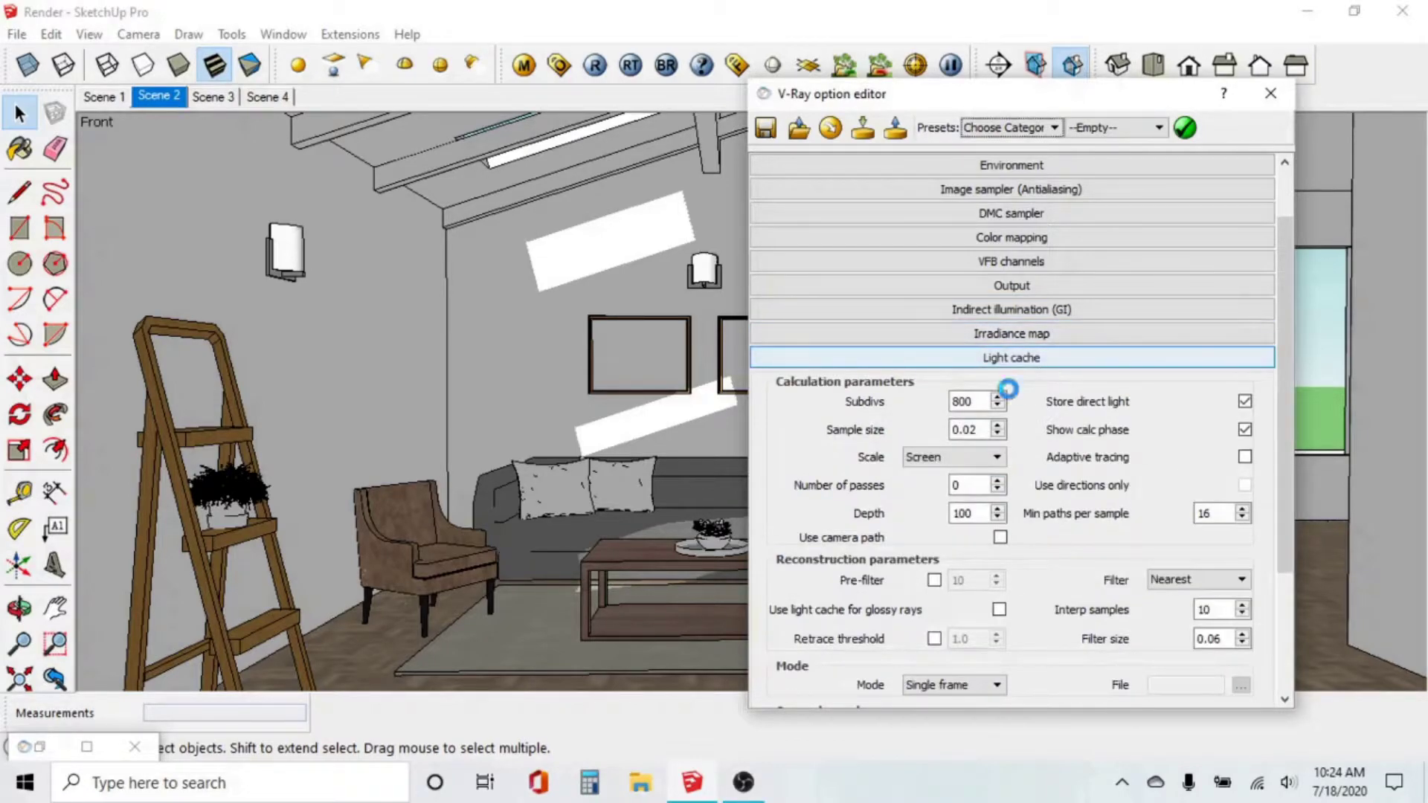
pyautogui.moveTo(993, 402); pyautogui.dragTo(946, 392)
pyautogui.write('1200')
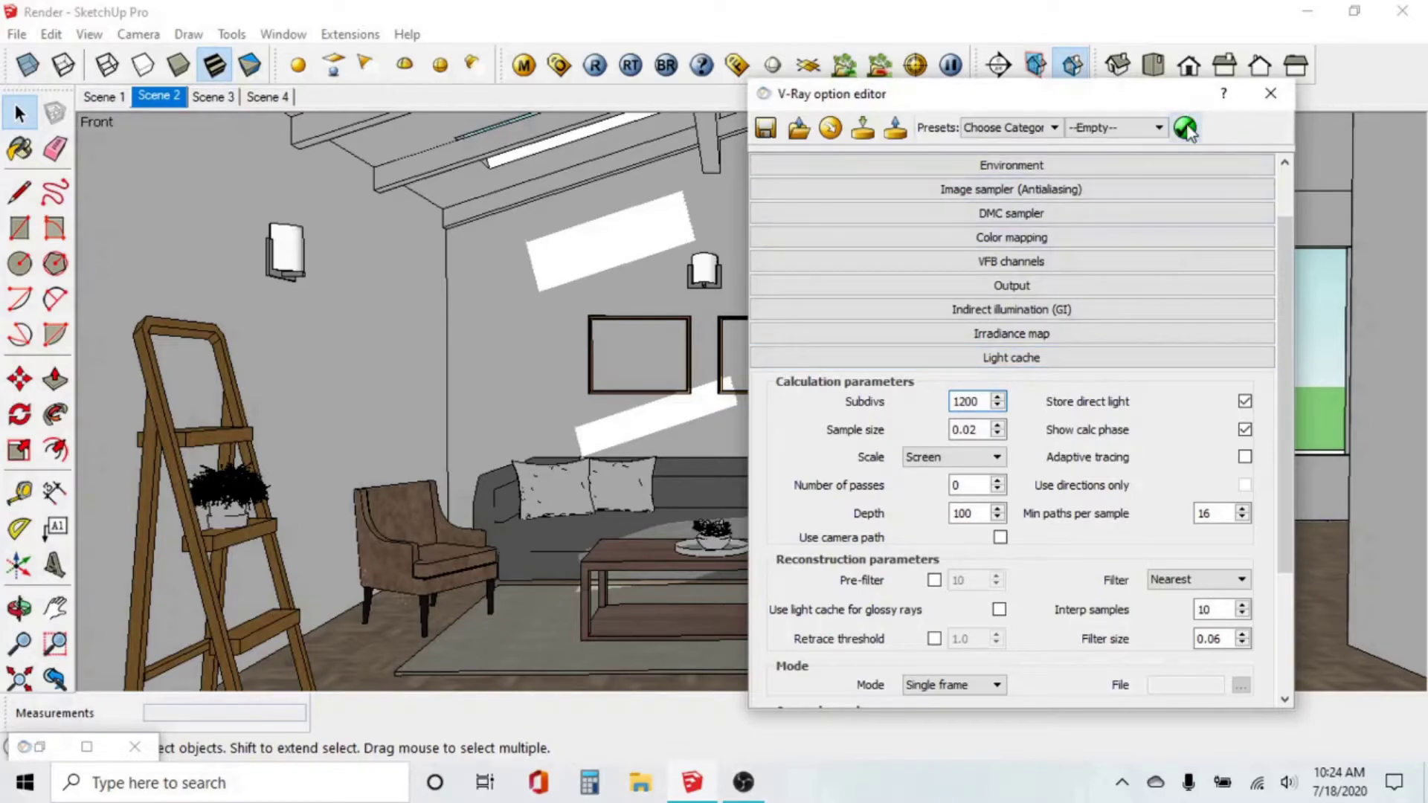
pyautogui.click(1087, 360)
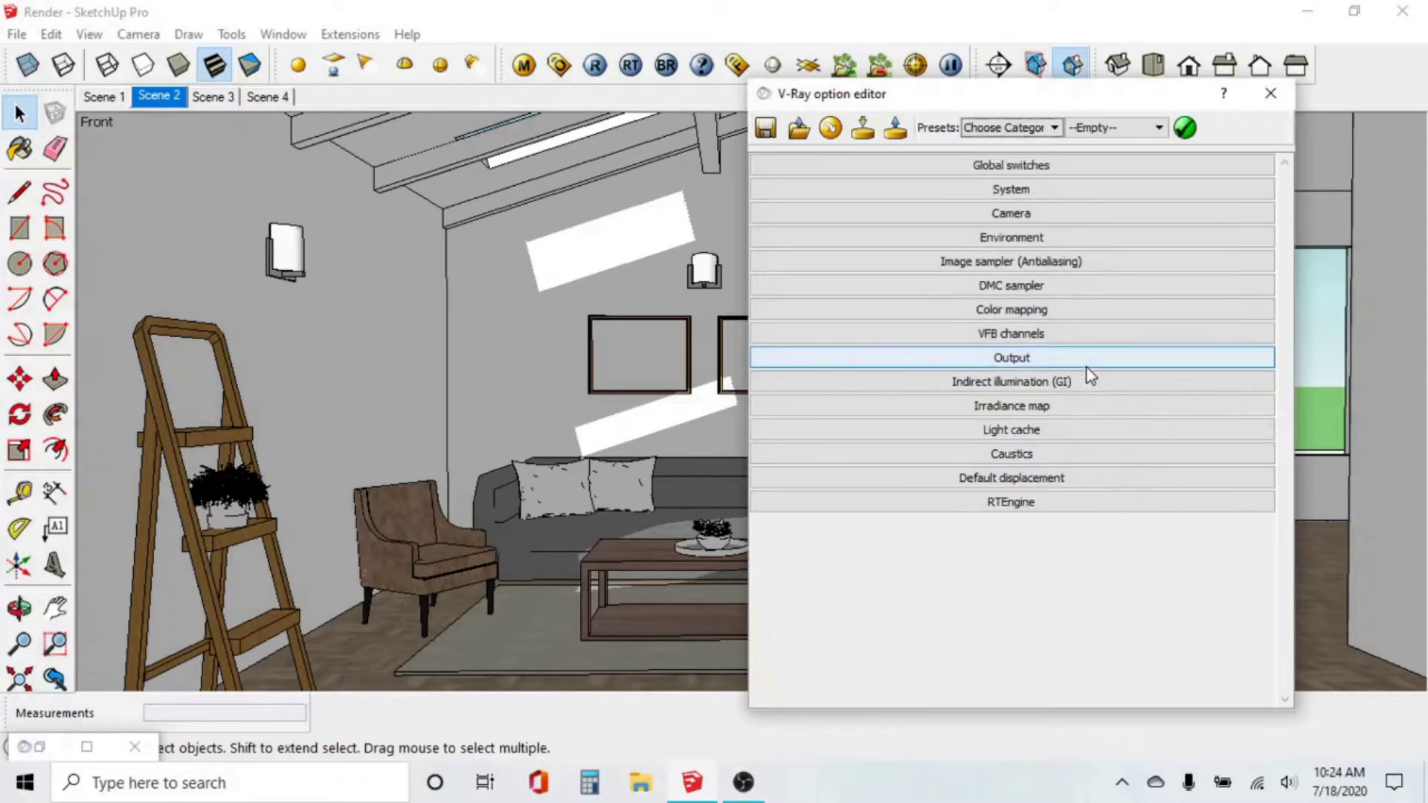
# Step: Render Scene 2 with the raised irradiance map and light cache quality and save the result to the frame buffer history
pyautogui.click(736, 66)
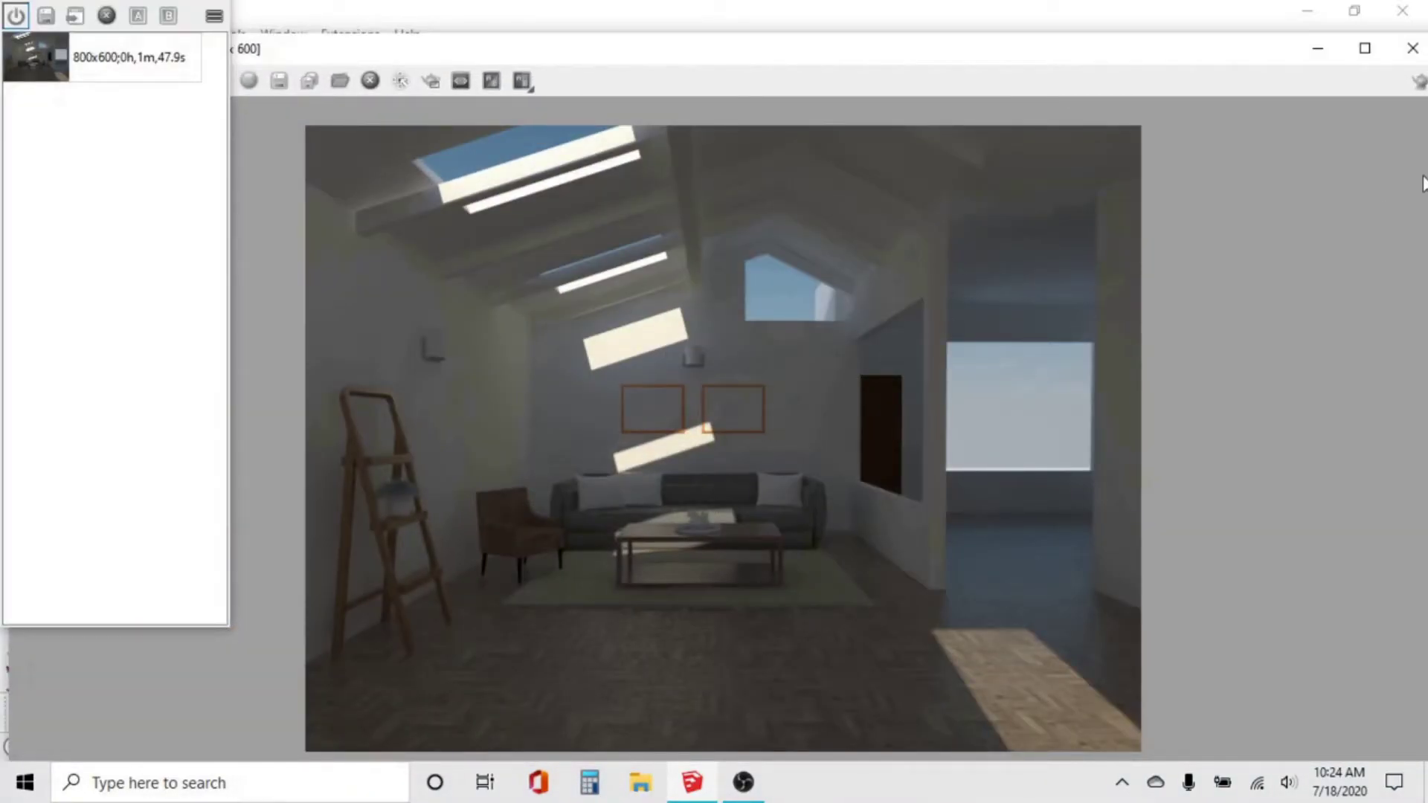
pyautogui.moveTo(1264, 50); pyautogui.dragTo(1215, 31)
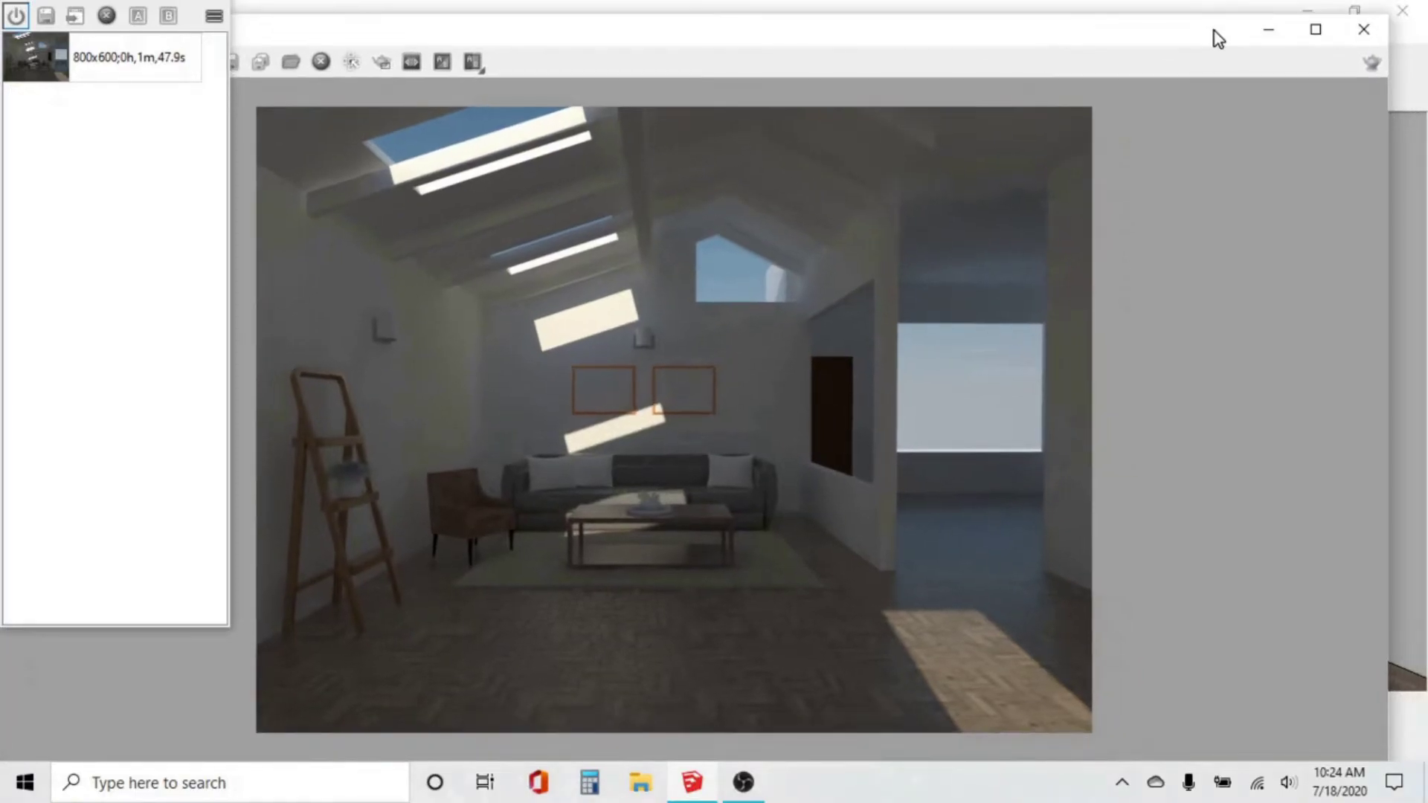
pyautogui.click(1374, 61)
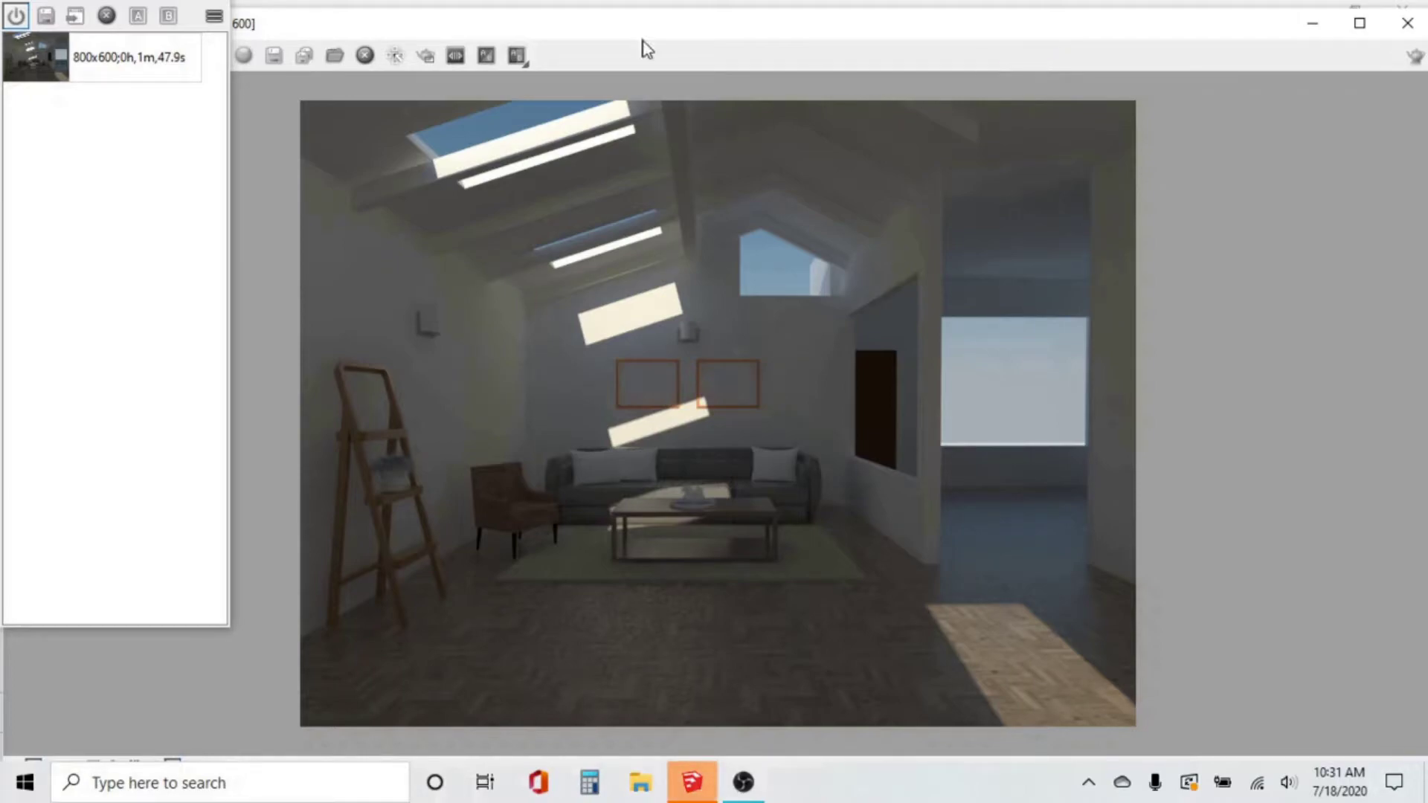
pyautogui.click(46, 16)
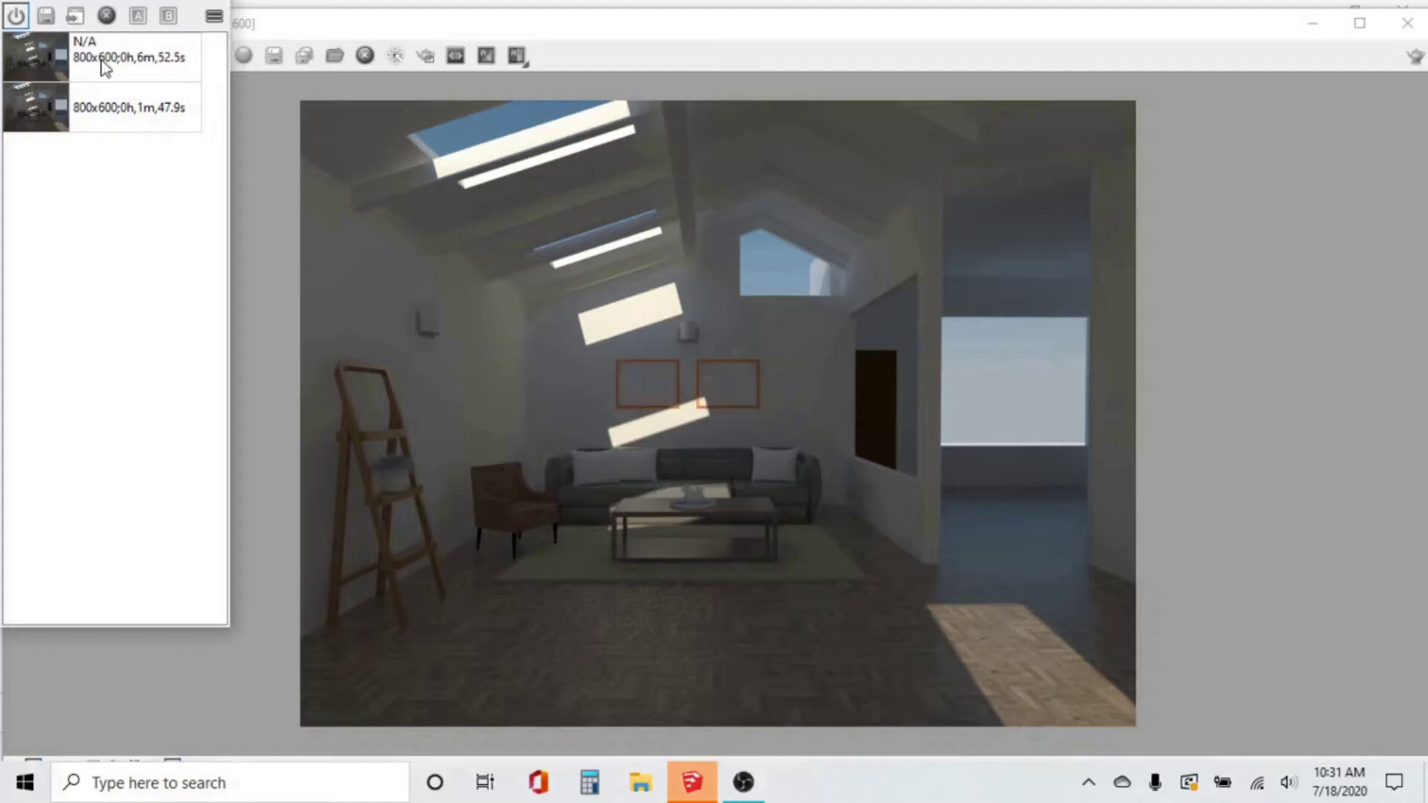
# Step: Compare the new render with the earlier one side by side from the history, and put away the render windows
pyautogui.click(115, 56)
pyautogui.click(138, 18)
pyautogui.click(138, 107)
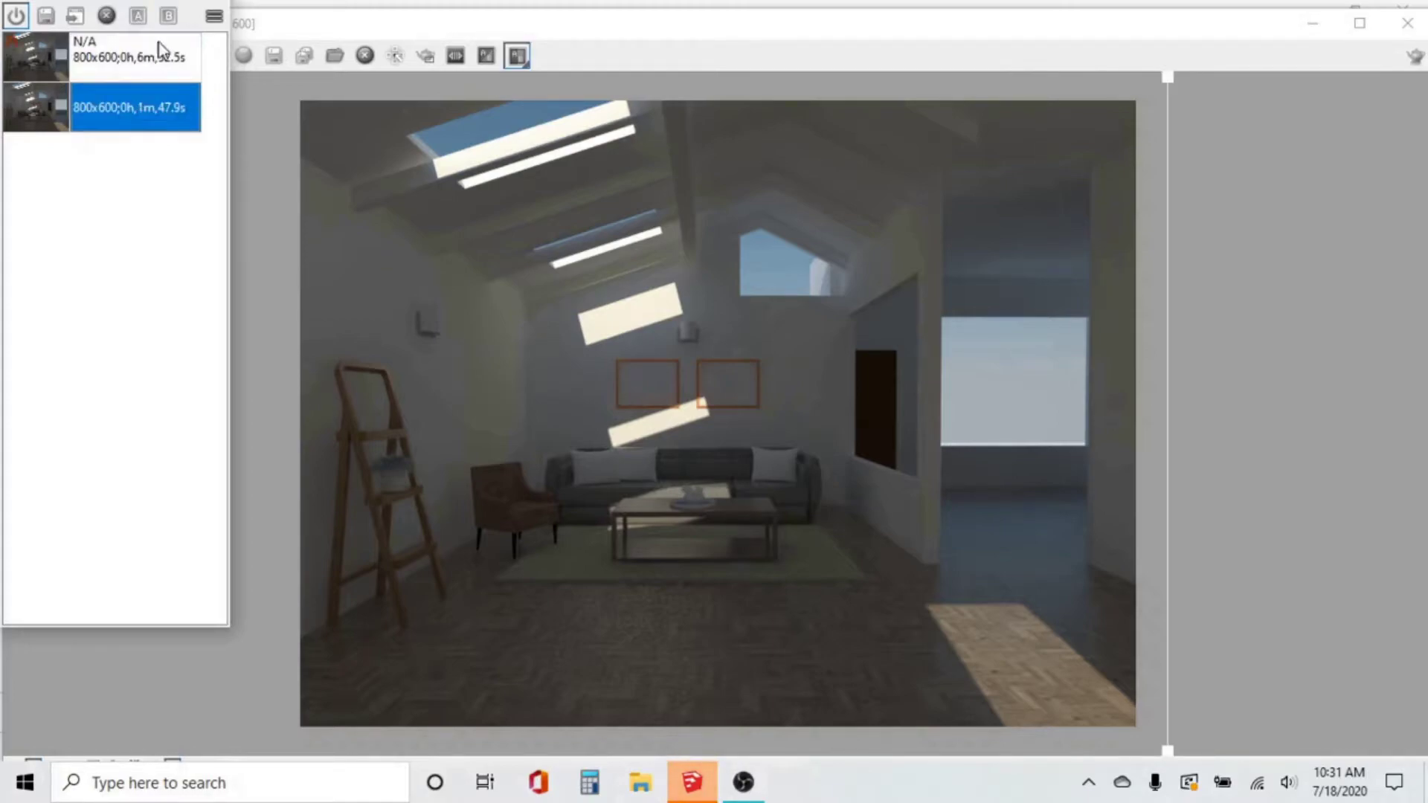
pyautogui.click(168, 15)
pyautogui.moveTo(1164, 78); pyautogui.dragTo(1044, 141)
pyautogui.click(168, 15)
pyautogui.click(159, 58)
pyautogui.click(139, 16)
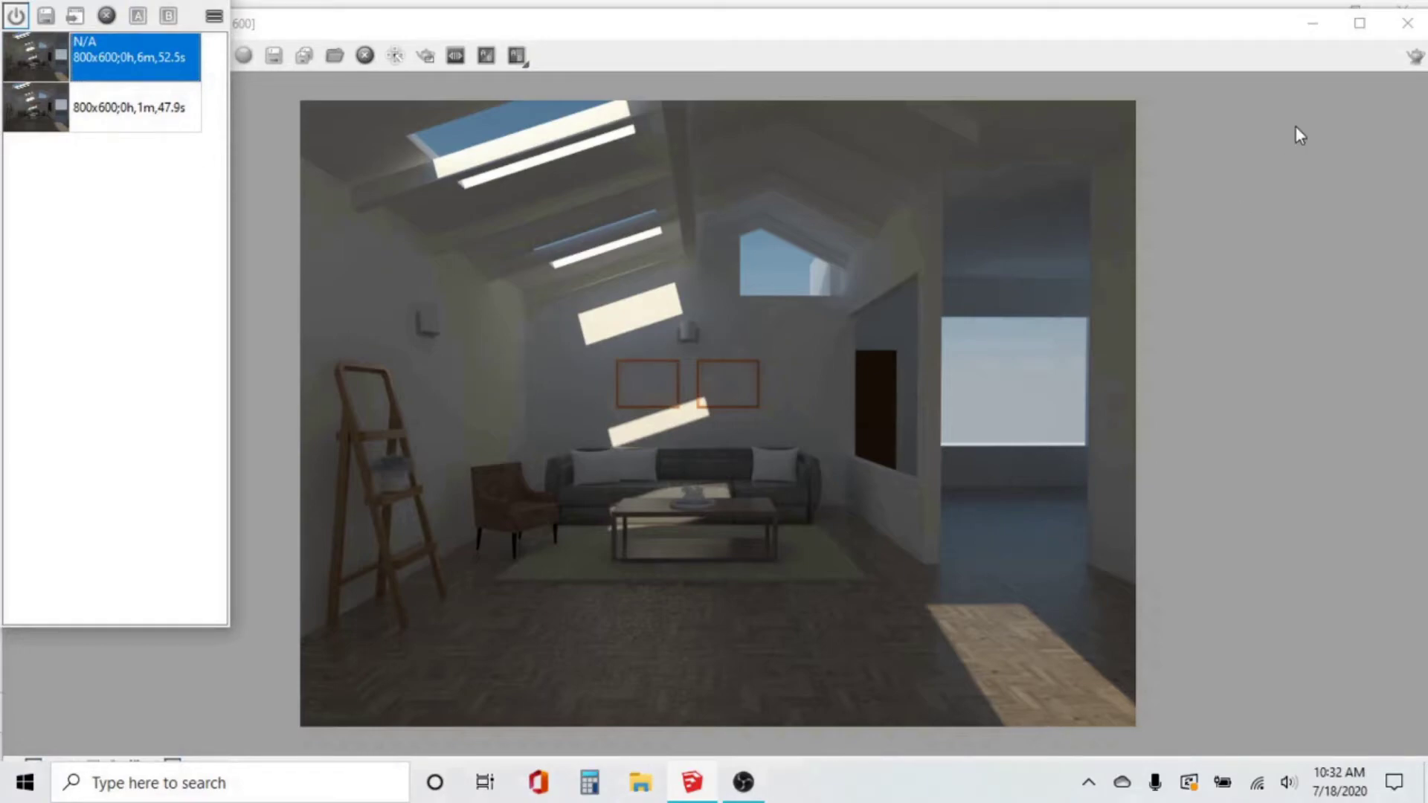
pyautogui.click(1313, 30)
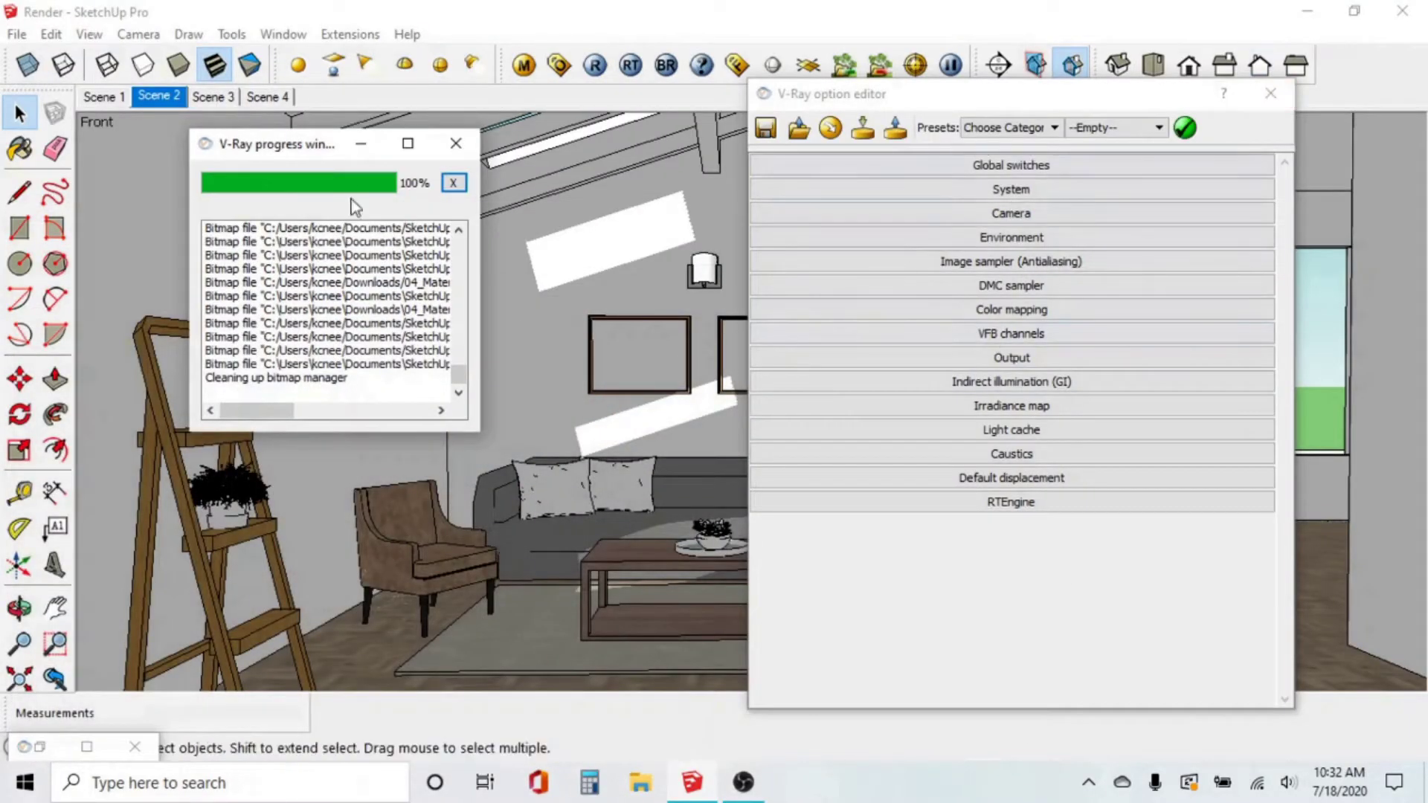
pyautogui.click(456, 143)
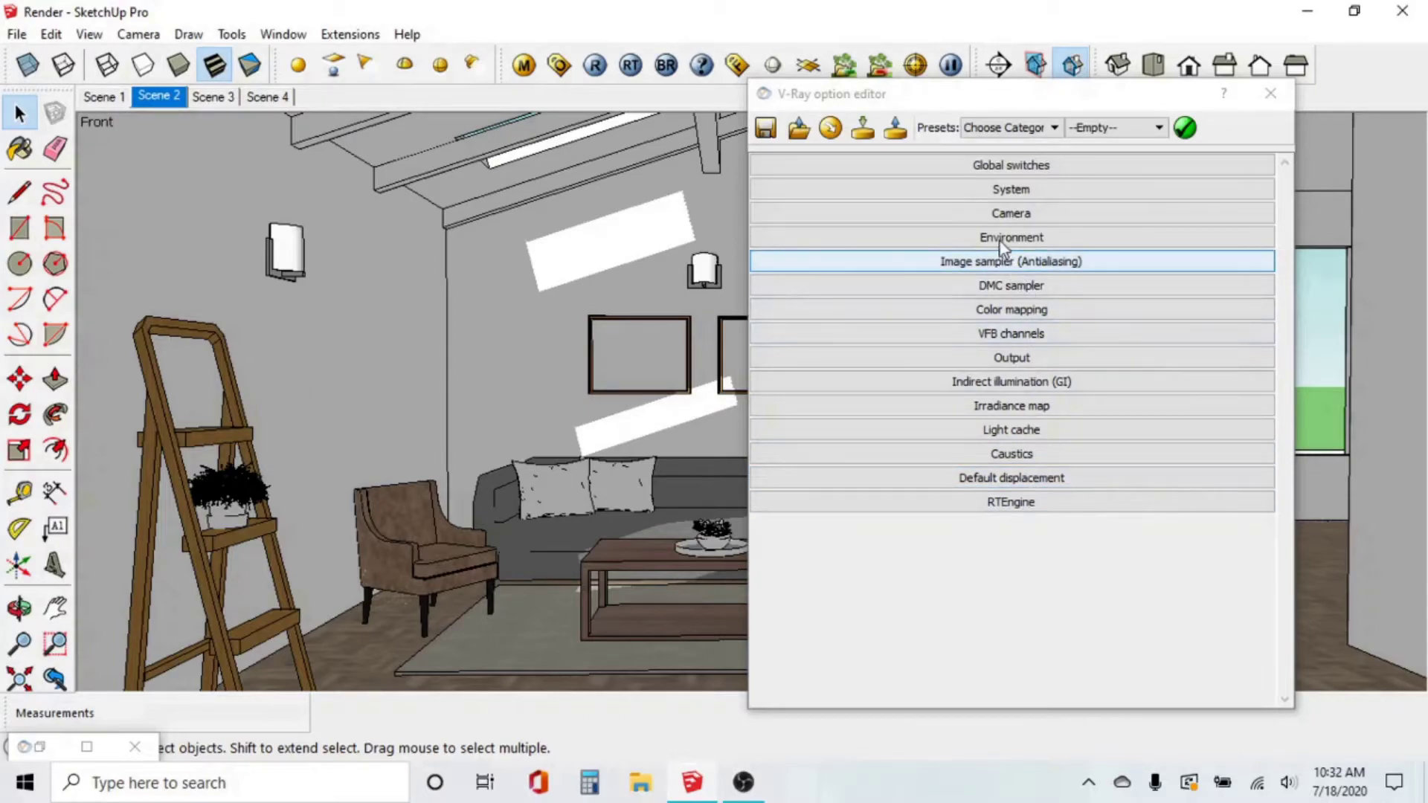
# Step: Set the physical camera's Film speed (ISO) to 500 in the V-Ray options
pyautogui.click(995, 214)
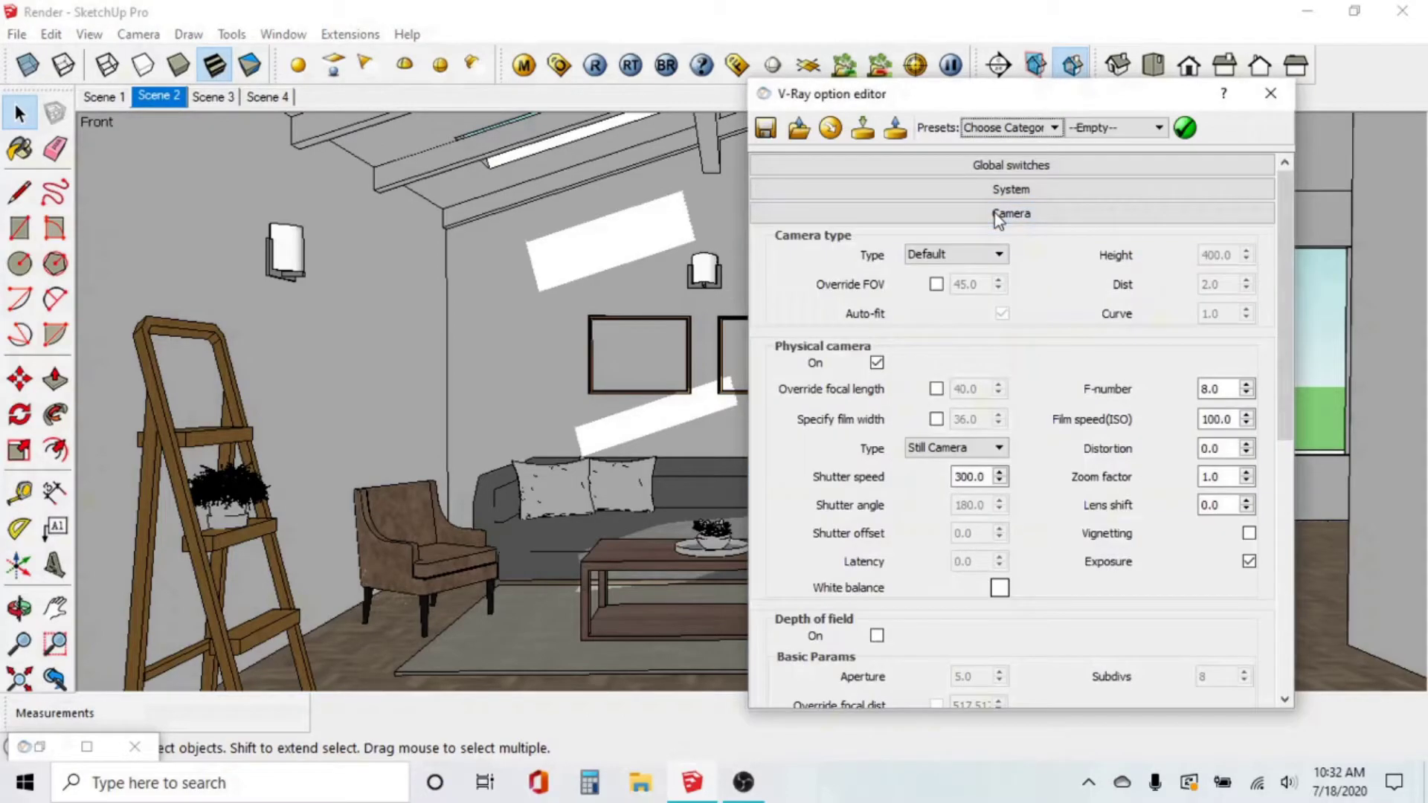
pyautogui.scroll(-1, 1048, 379)
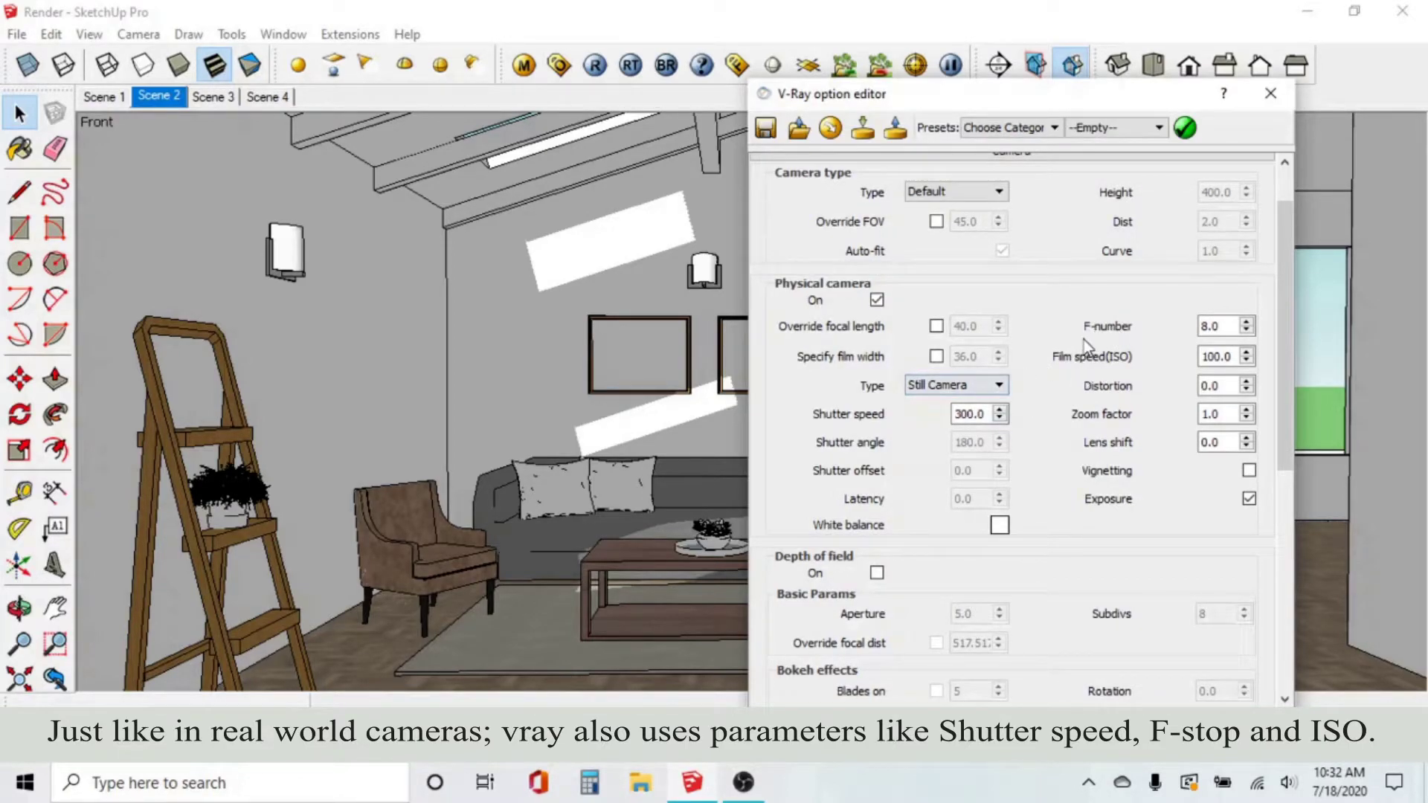
pyautogui.click(1219, 325)
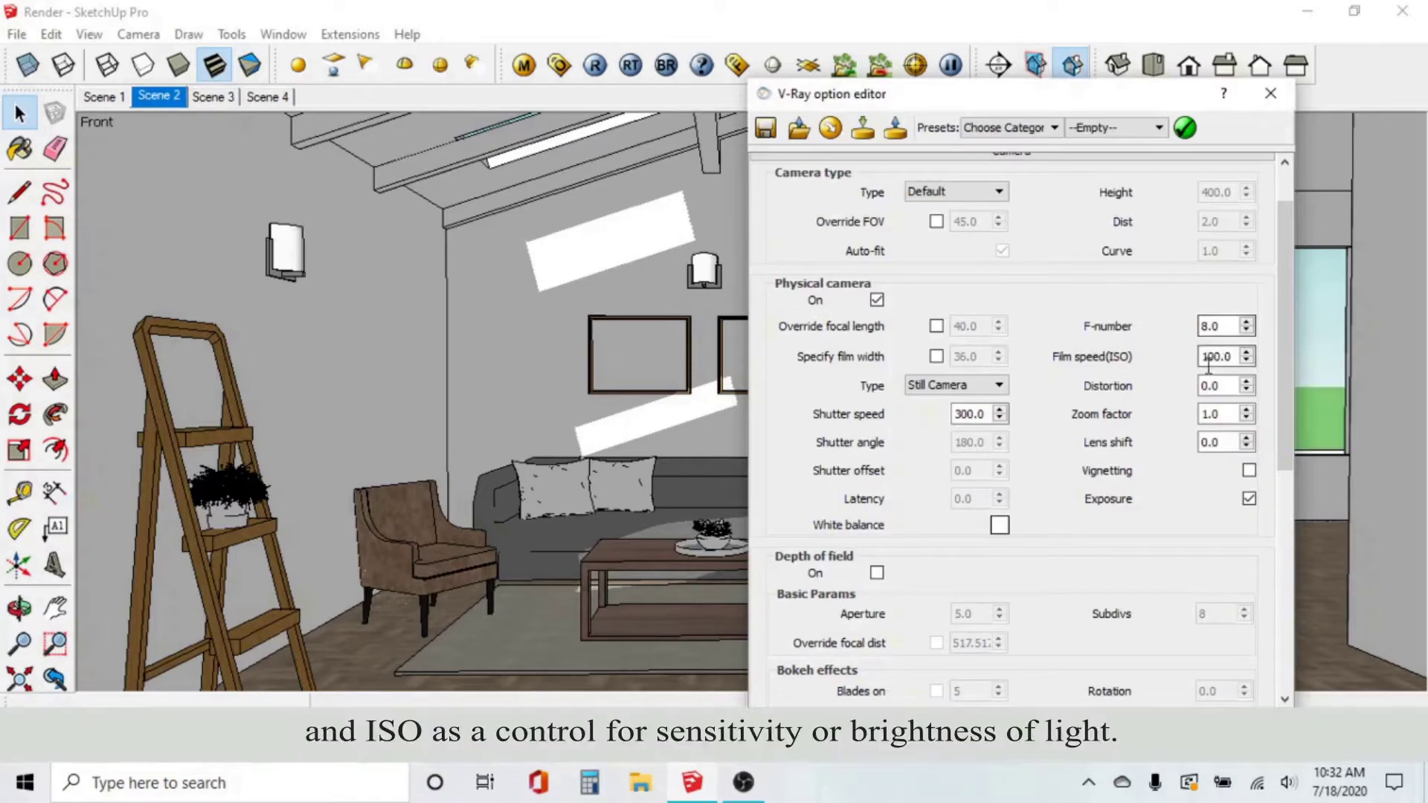
pyautogui.moveTo(1206, 364)
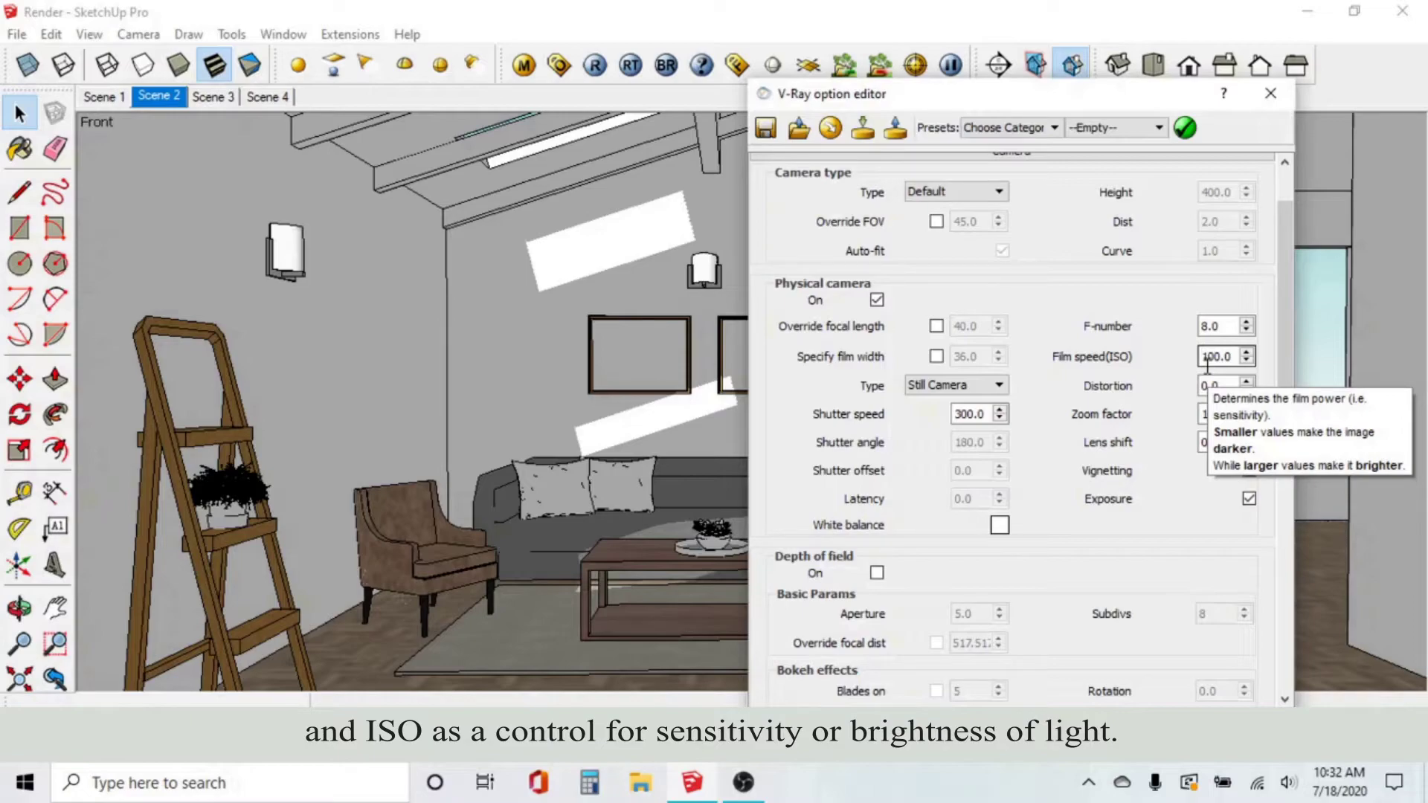
pyautogui.moveTo(965, 415)
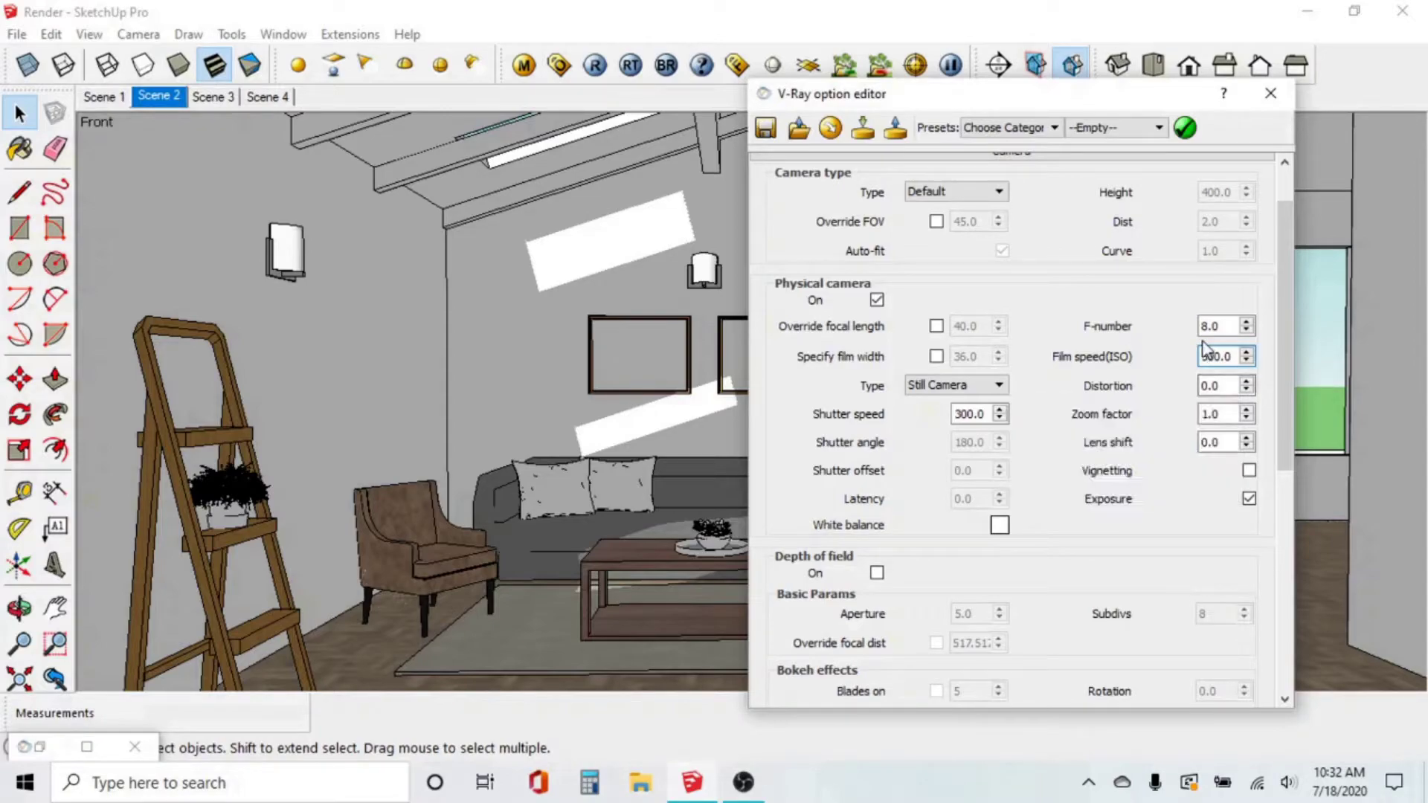
pyautogui.click(1096, 161)
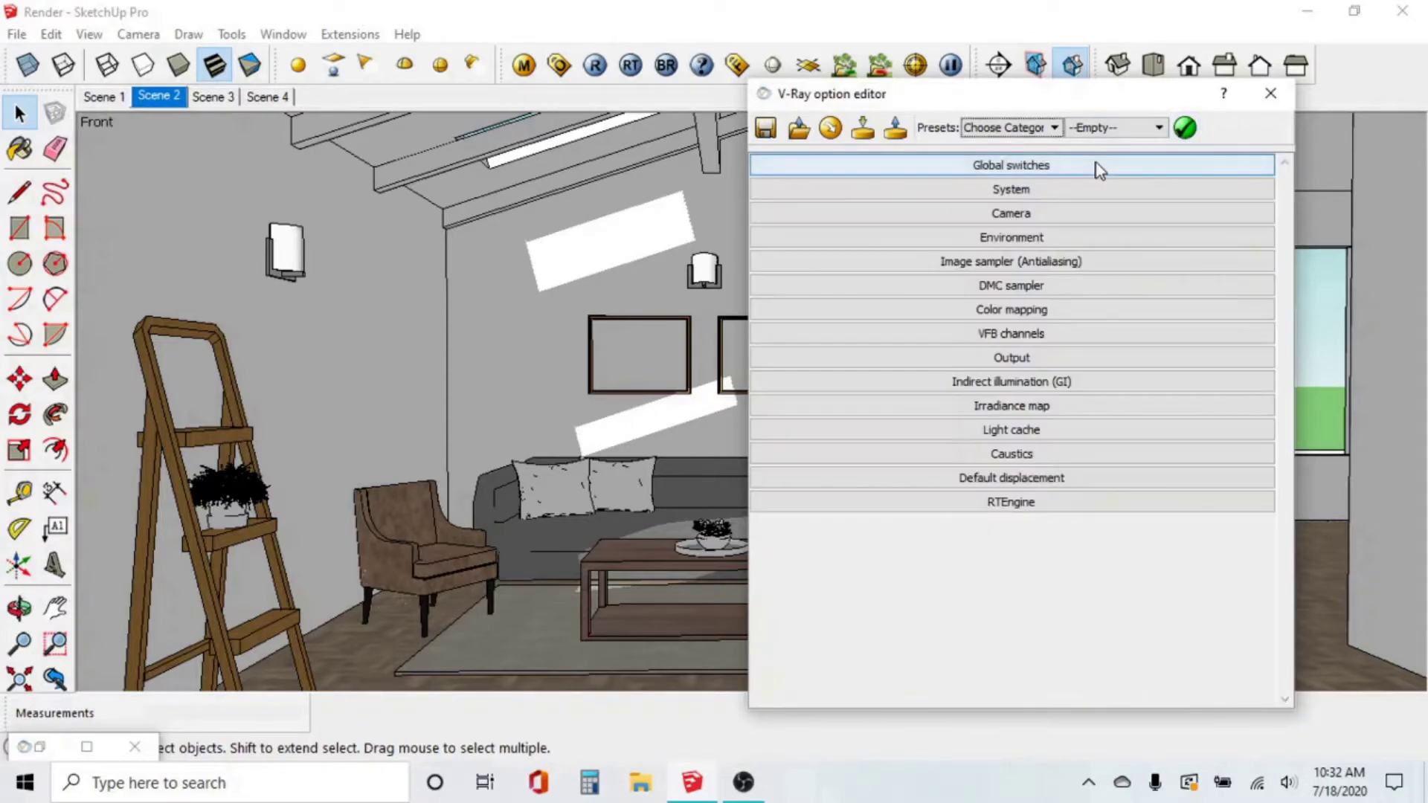
# Step: Render the scene with the higher film speed and save the finished image to the frame buffer history
pyautogui.click(736, 67)
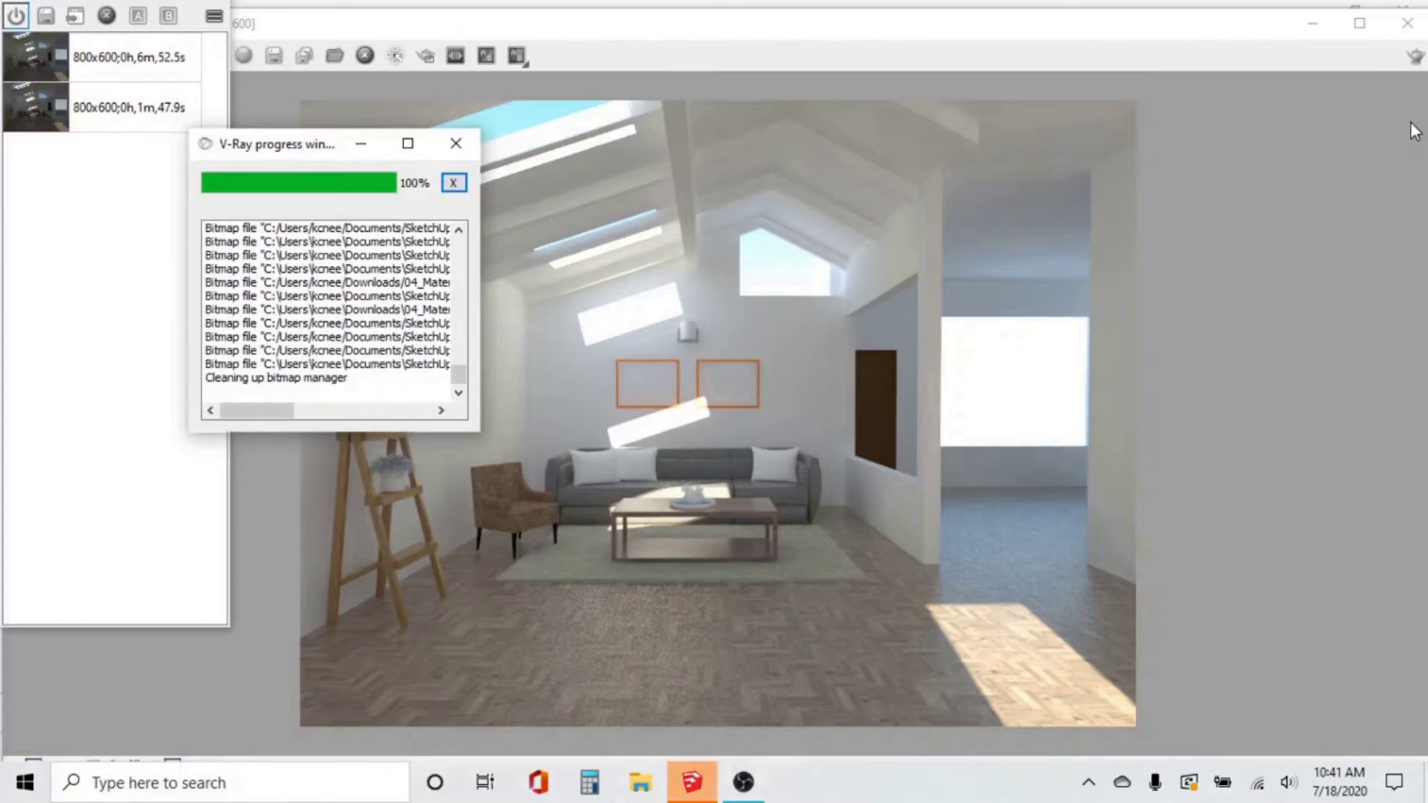
pyautogui.click(456, 144)
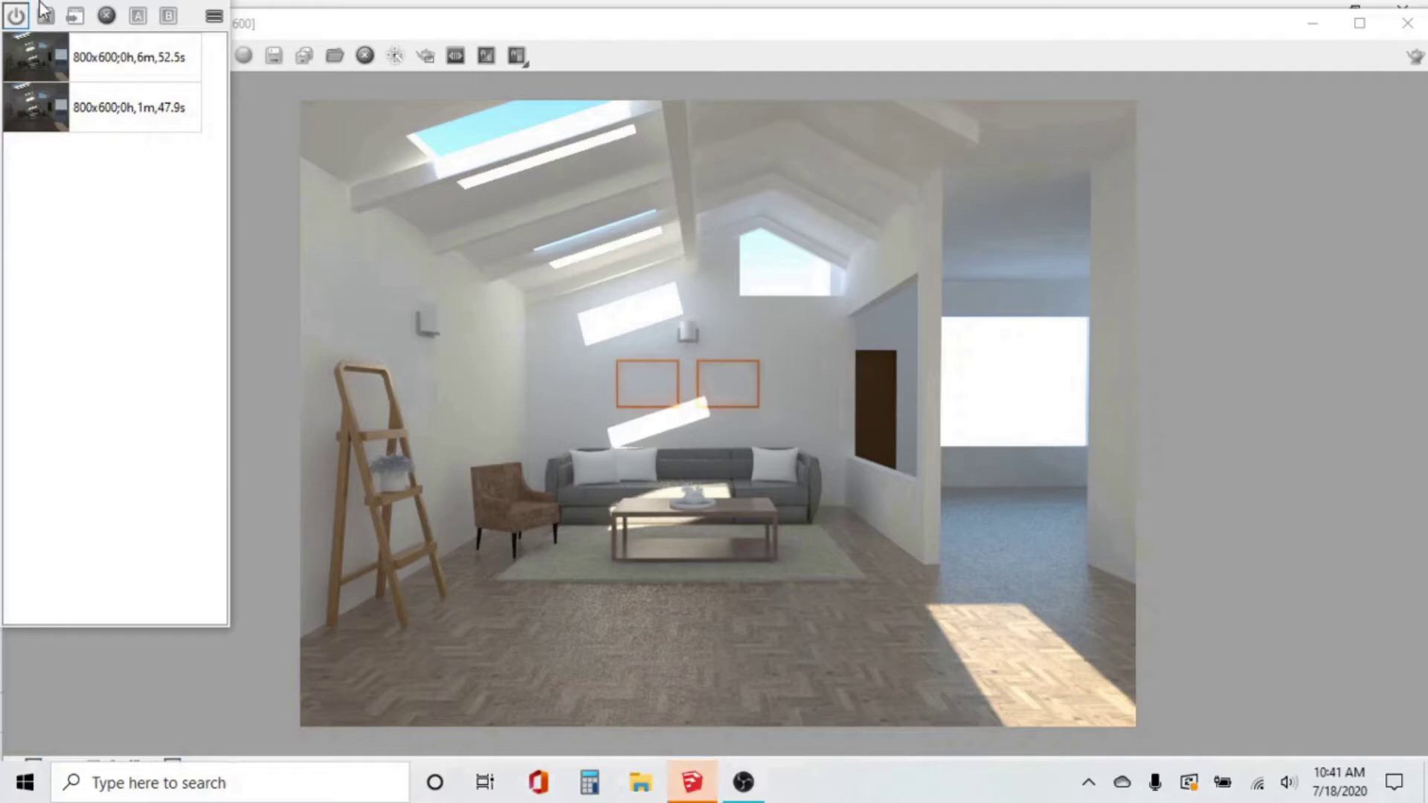
pyautogui.click(41, 27)
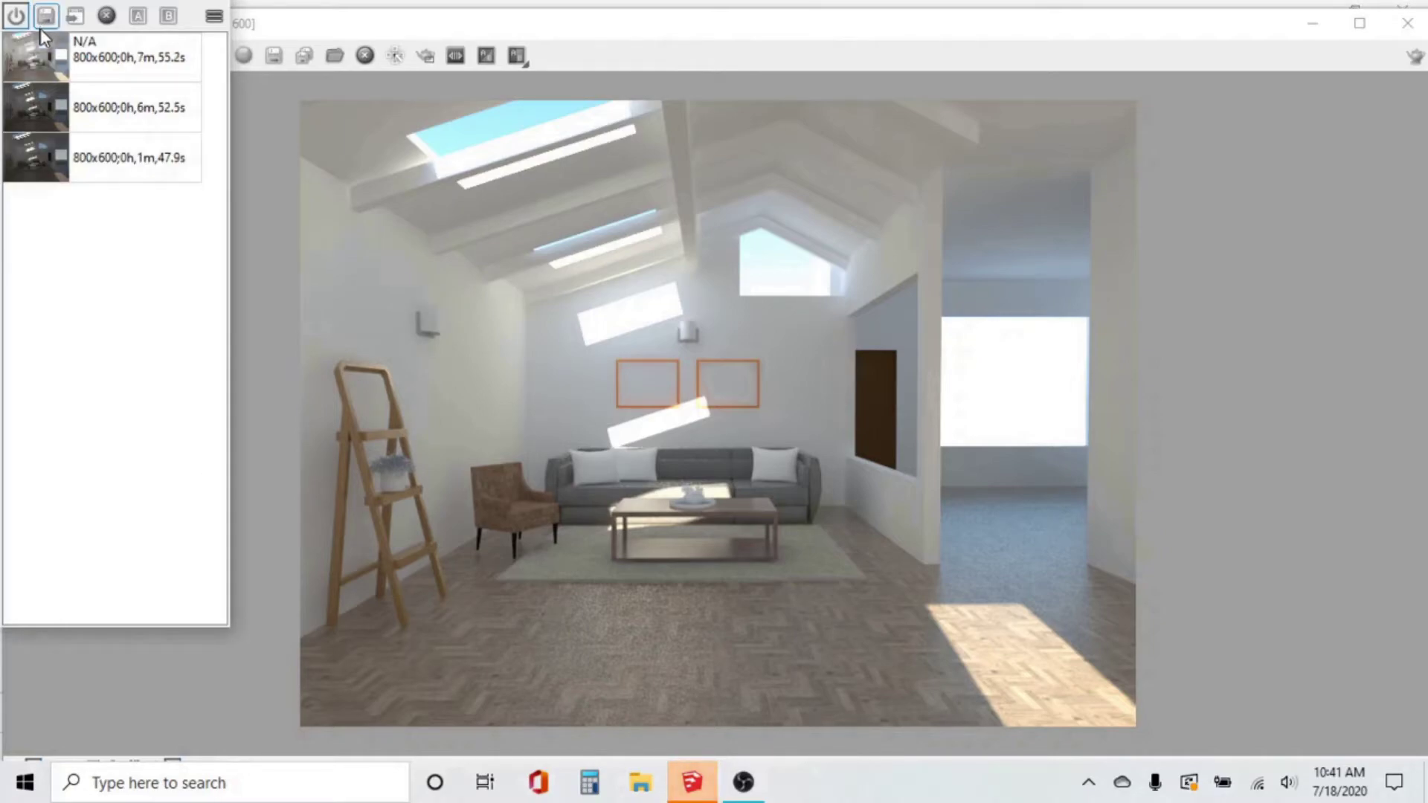
# Step: Compare the brighter render against the previous darker one with the split view, and put away the frame buffer
pyautogui.click(105, 109)
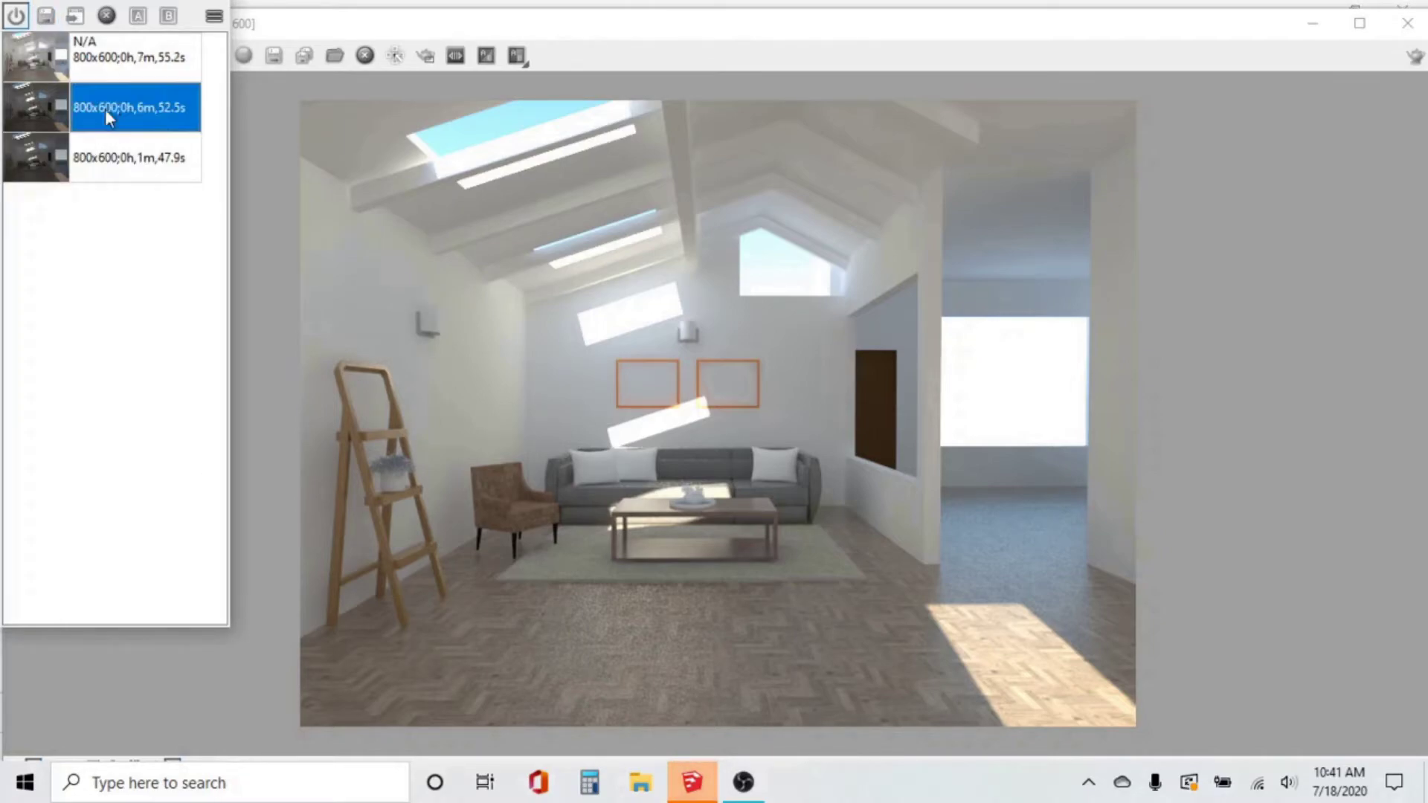
pyautogui.click(141, 18)
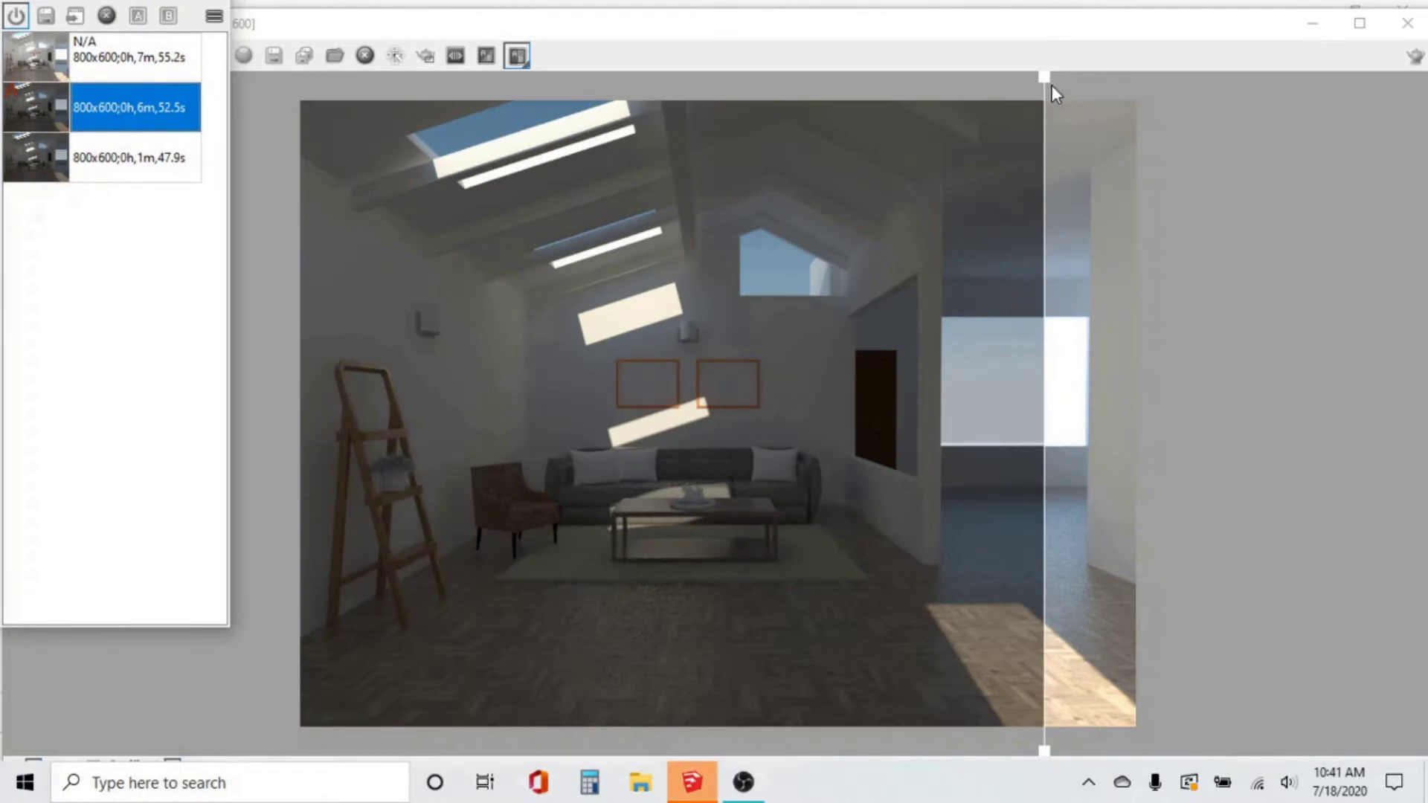
pyautogui.click(1044, 74)
pyautogui.moveTo(1042, 74); pyautogui.dragTo(318, 339)
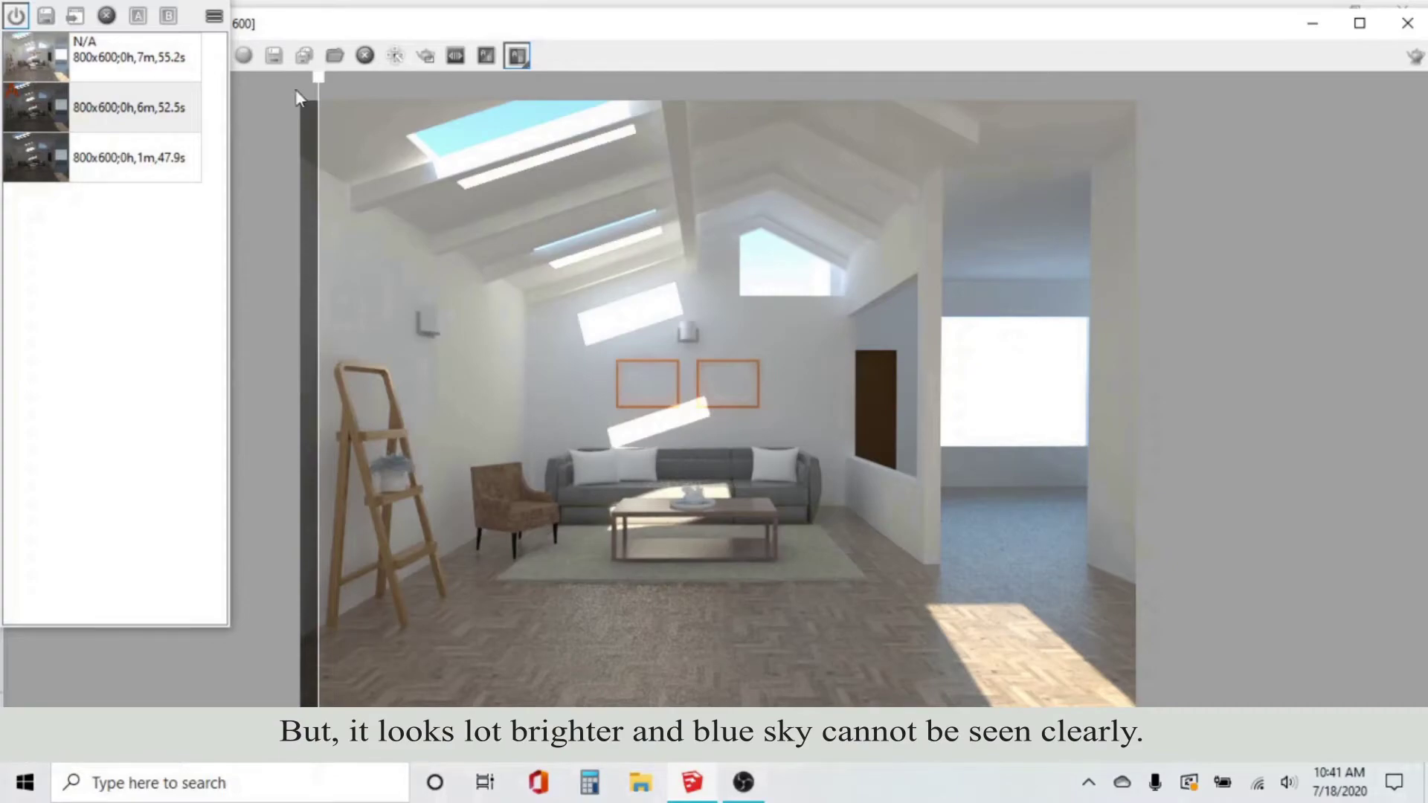
pyautogui.click(147, 21)
pyautogui.click(133, 52)
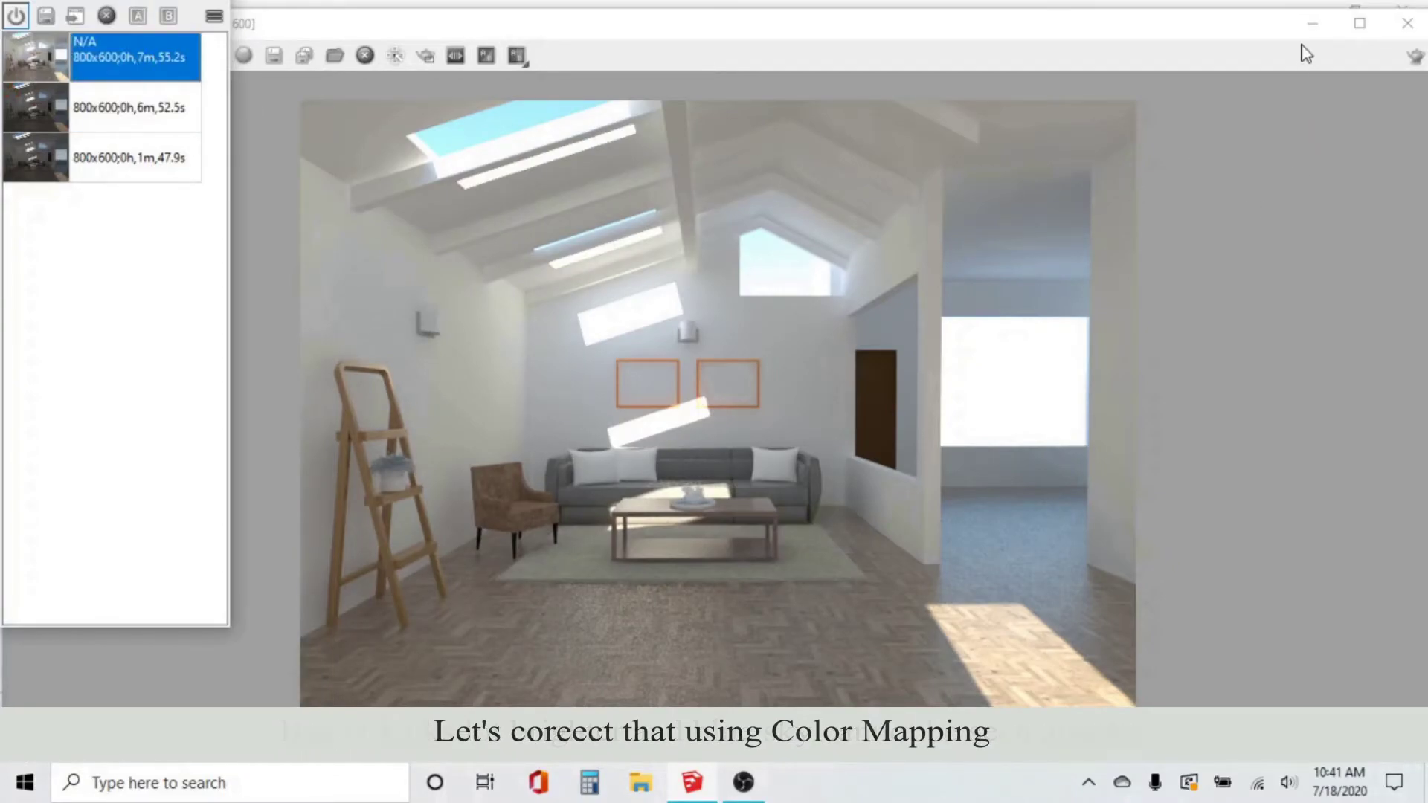
pyautogui.click(1310, 24)
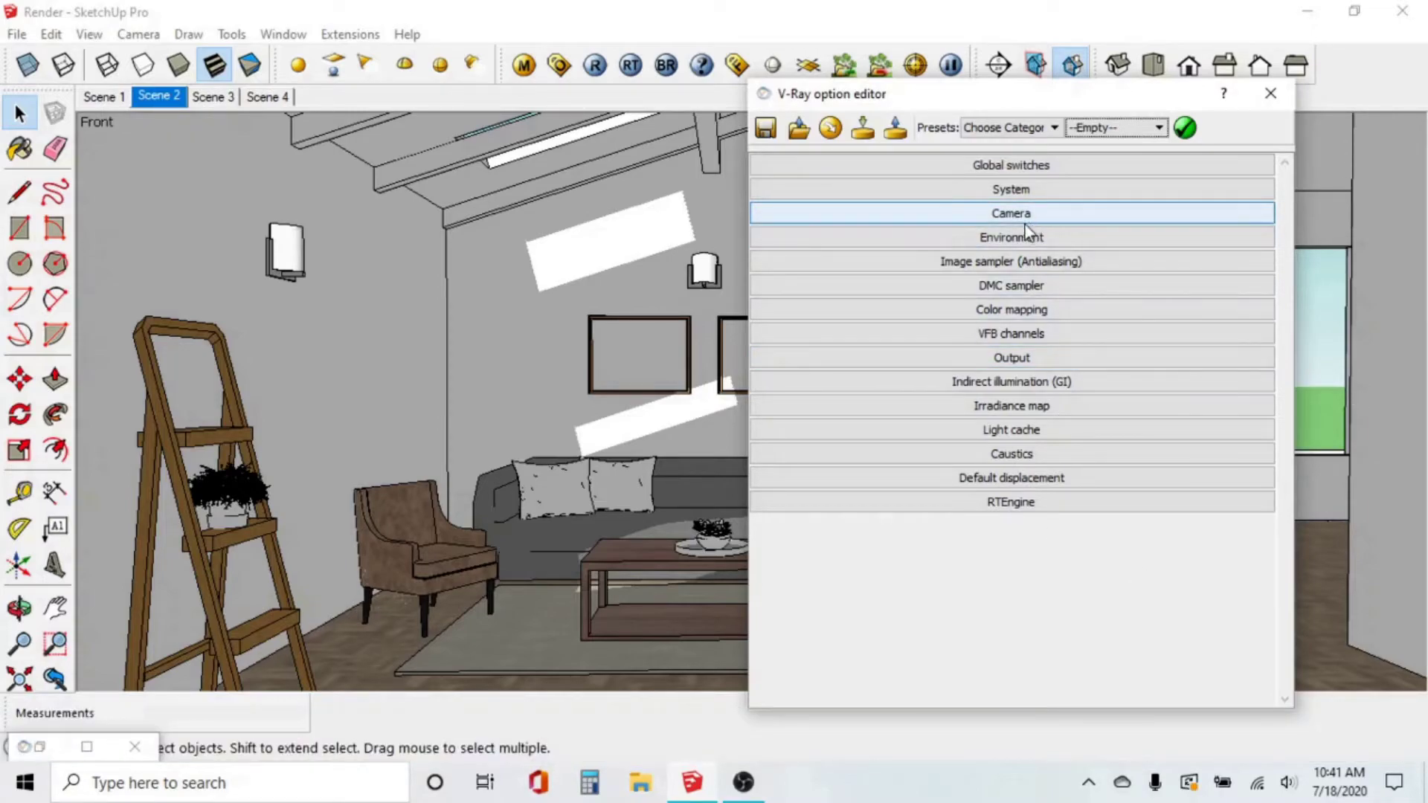
pyautogui.click(997, 213)
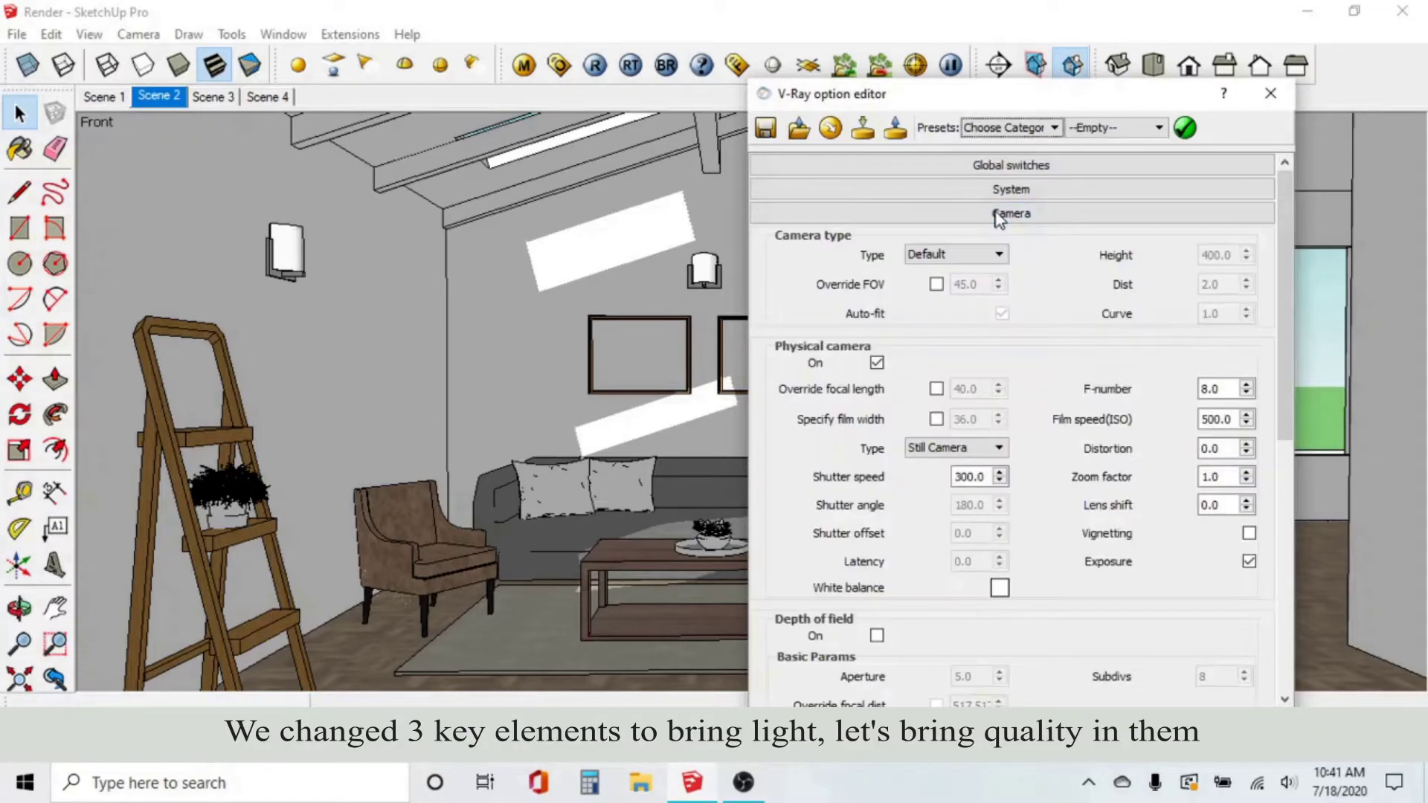
pyautogui.click(997, 213)
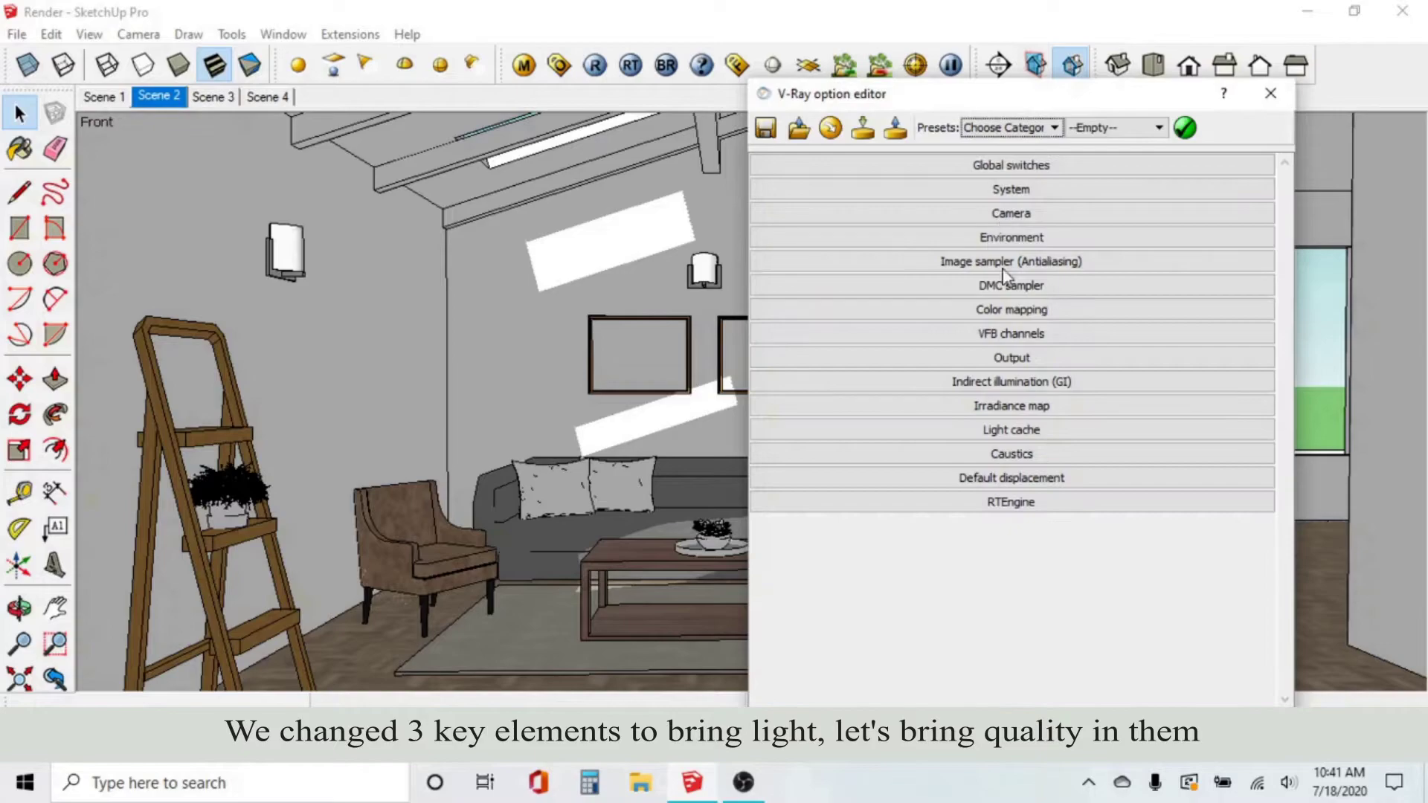
pyautogui.click(943, 377)
pyautogui.click(943, 377)
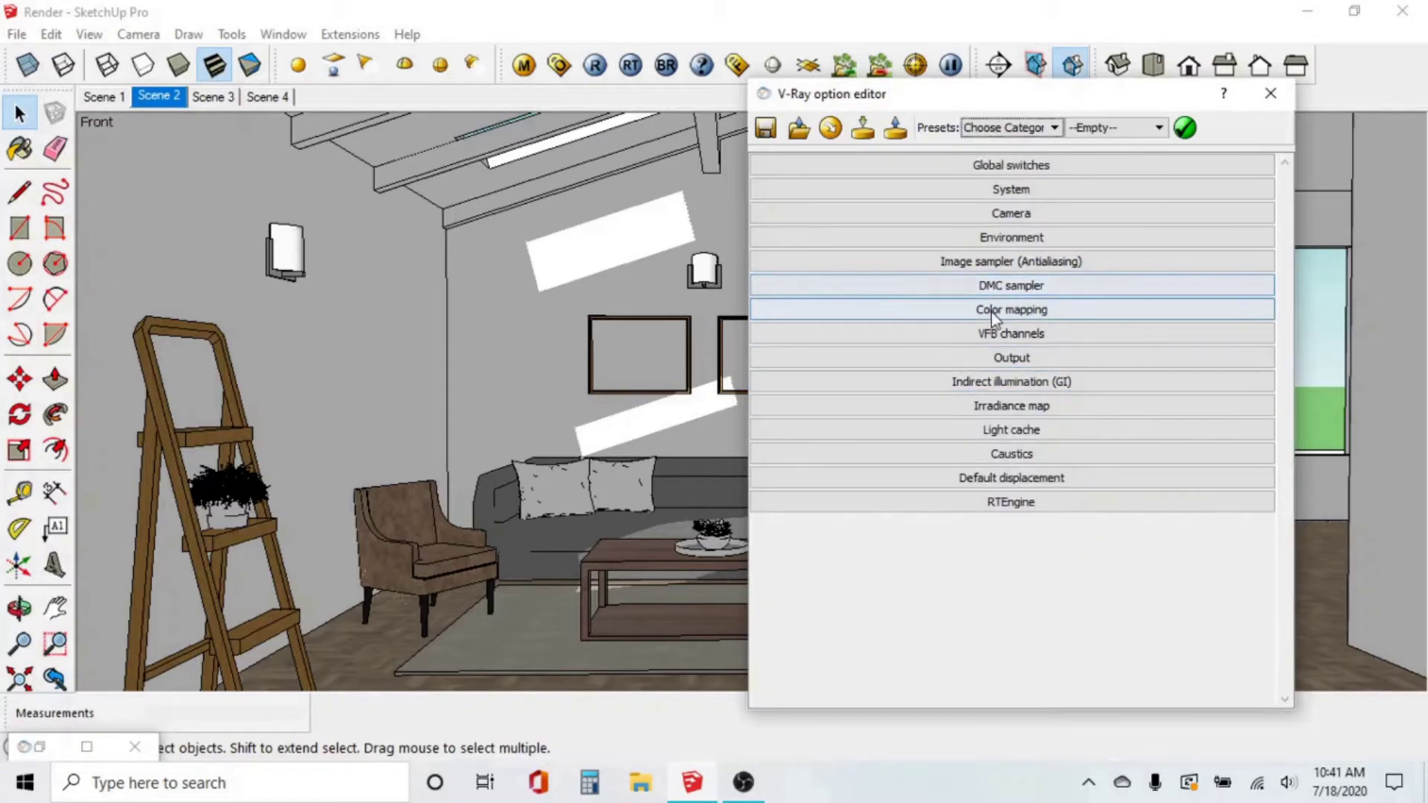
# Step: Set the color mapping Type to Exponential with a Bright multiplier of 1.0
pyautogui.click(993, 312)
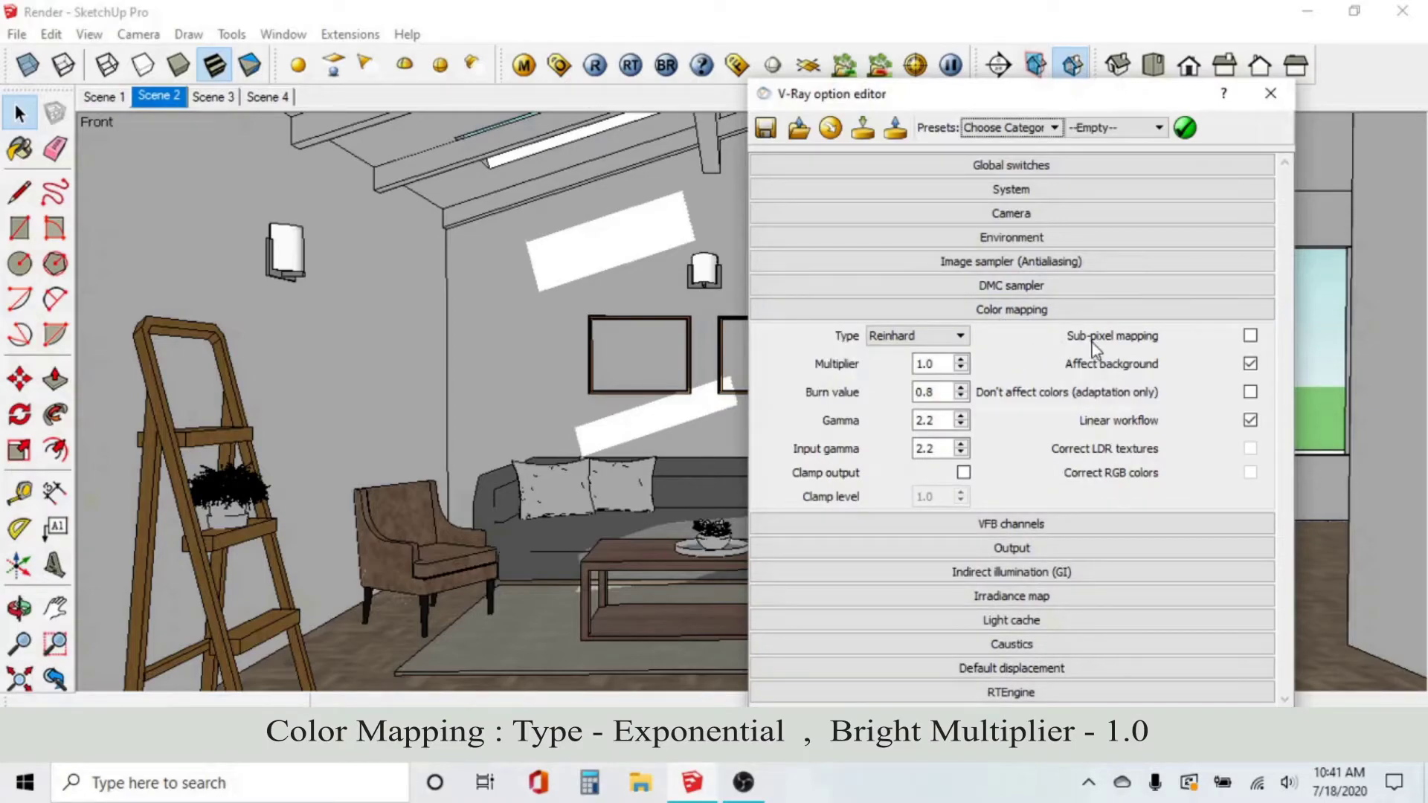
pyautogui.click(923, 340)
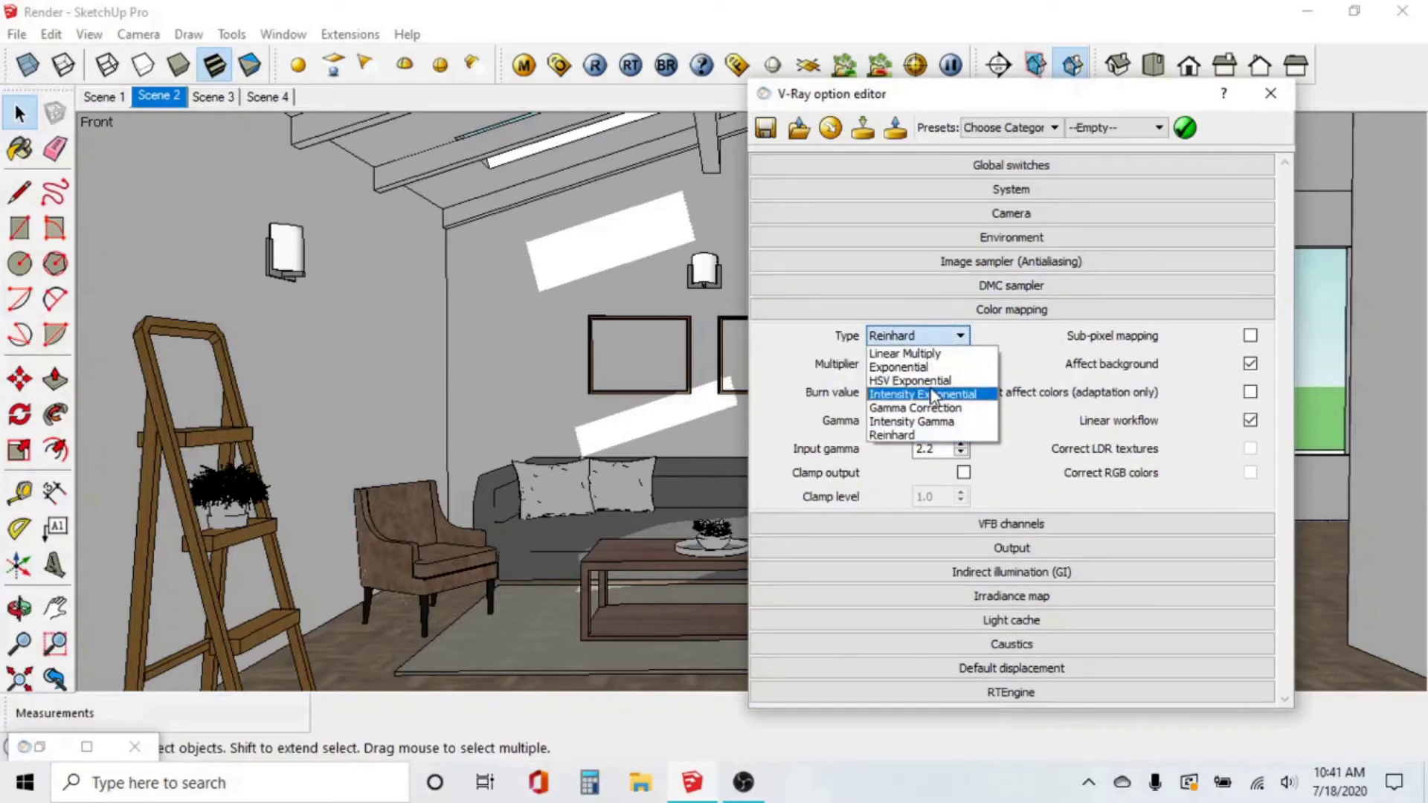
pyautogui.click(931, 367)
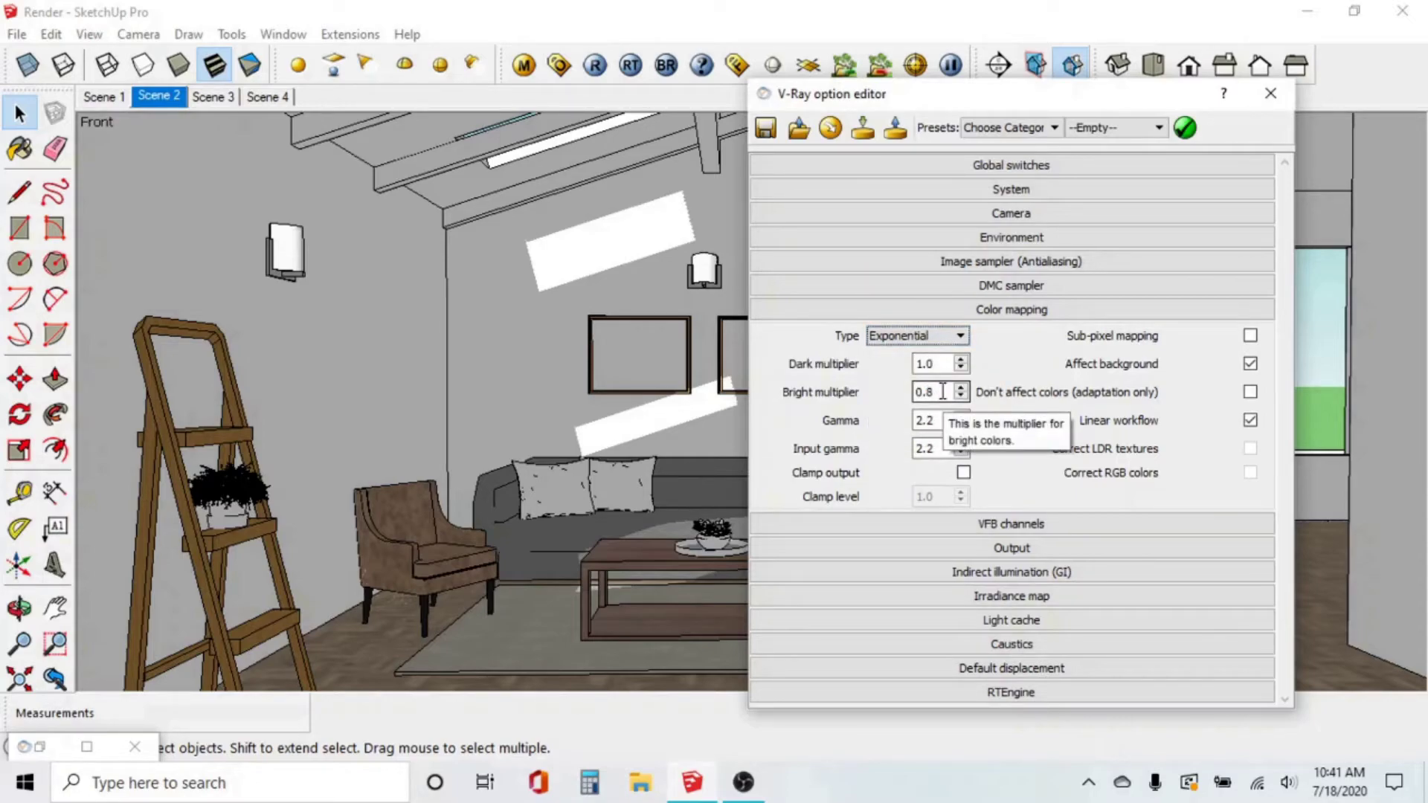
pyautogui.moveTo(942, 391); pyautogui.dragTo(878, 394)
pyautogui.write('1.0')
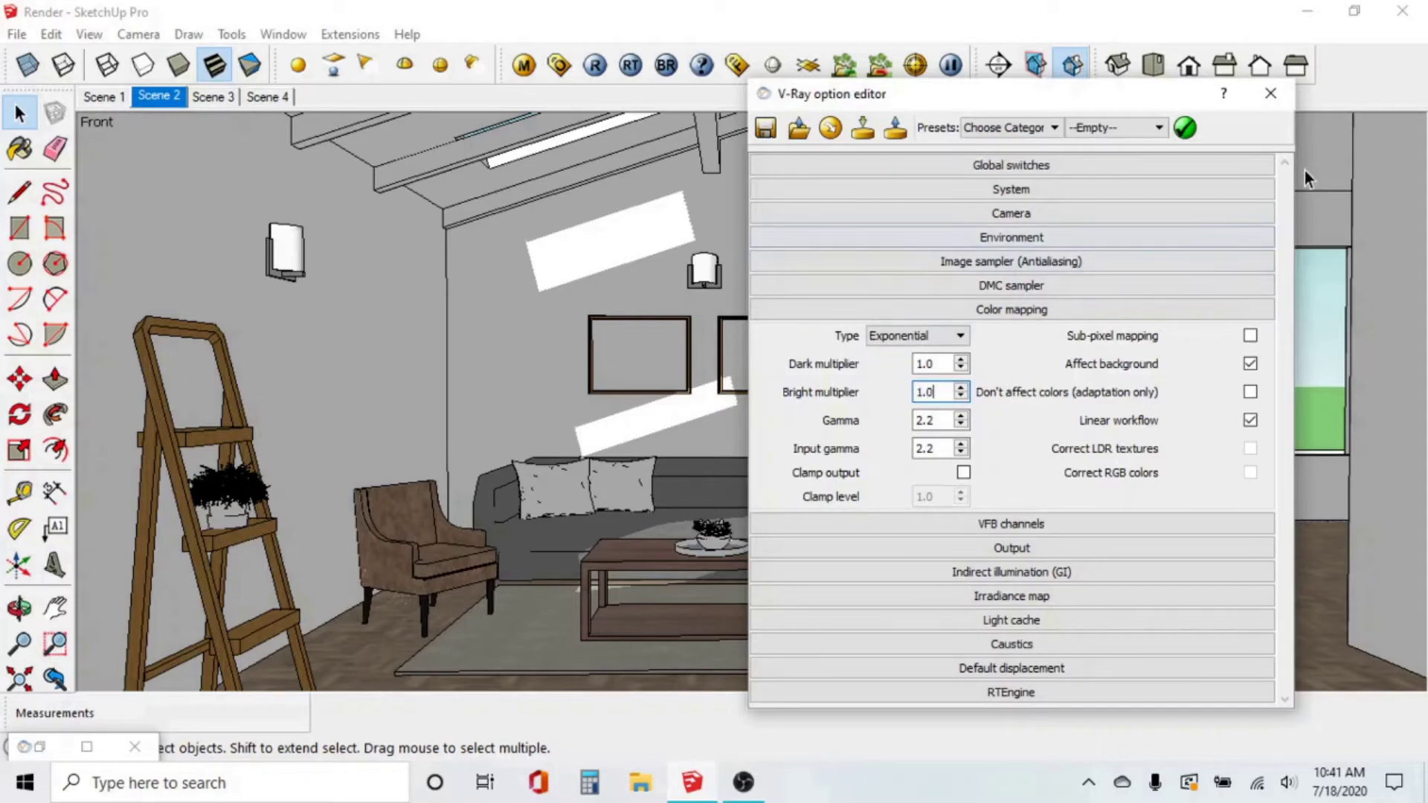
pyautogui.click(1105, 315)
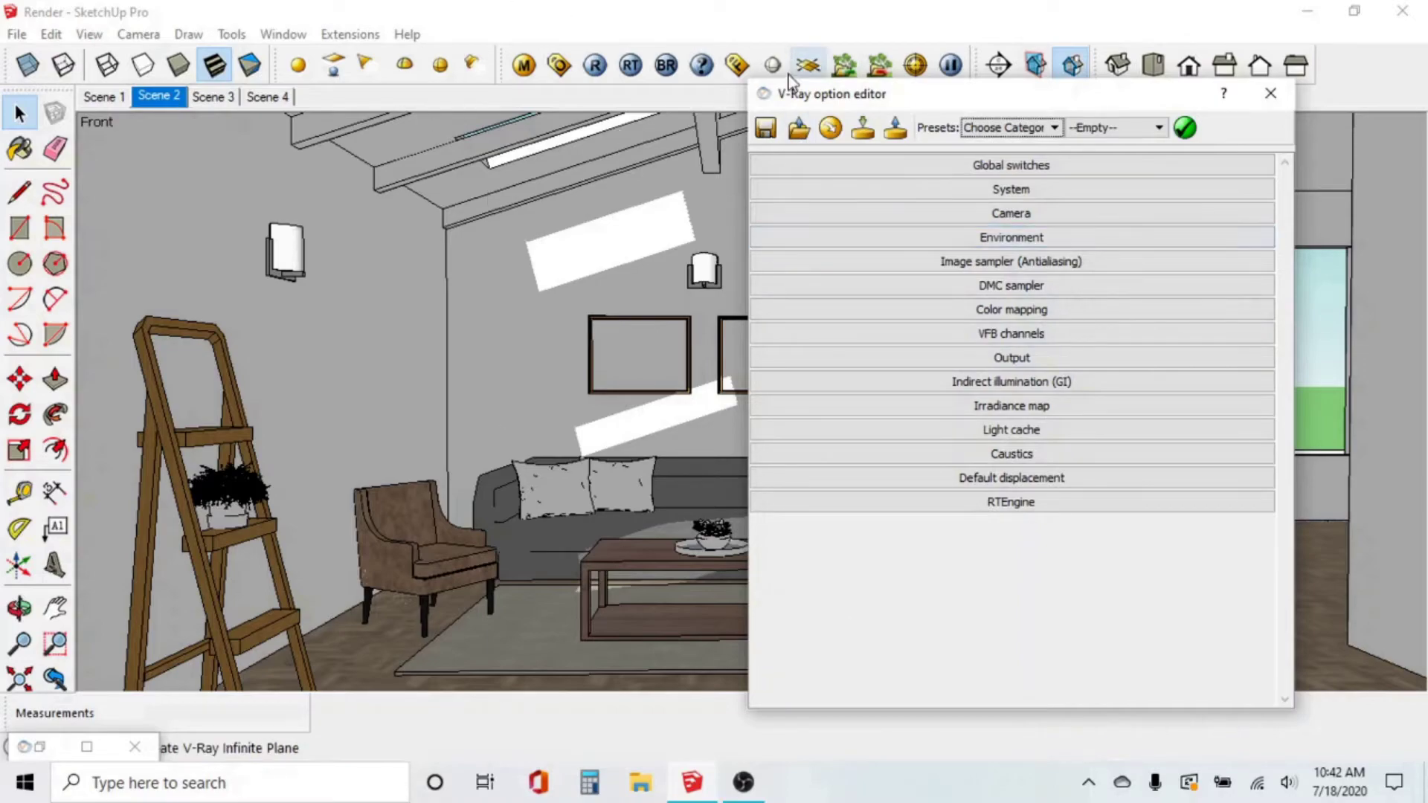
# Step: Render the scene with the exponential color mapping and save the result to the frame buffer history
pyautogui.click(770, 67)
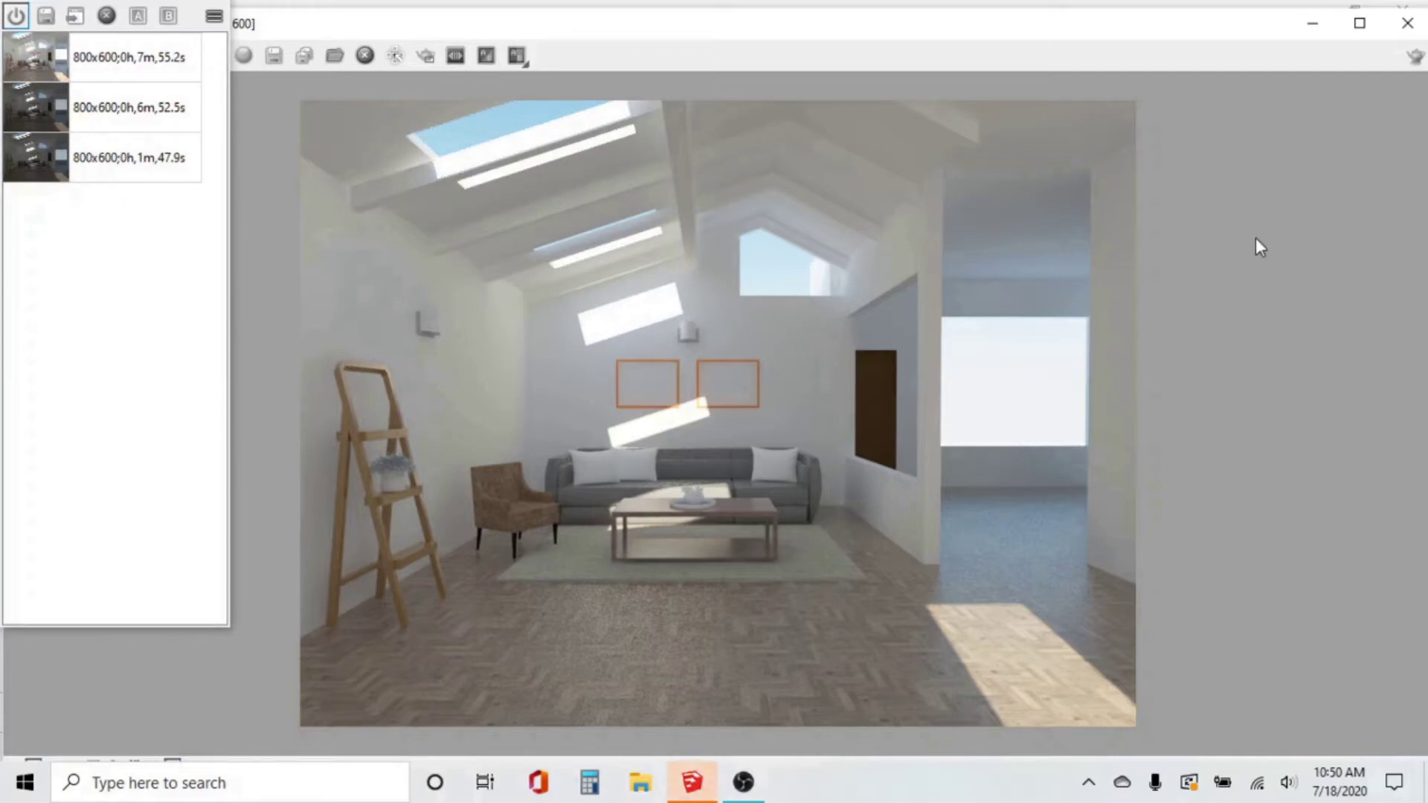
pyautogui.click(74, 17)
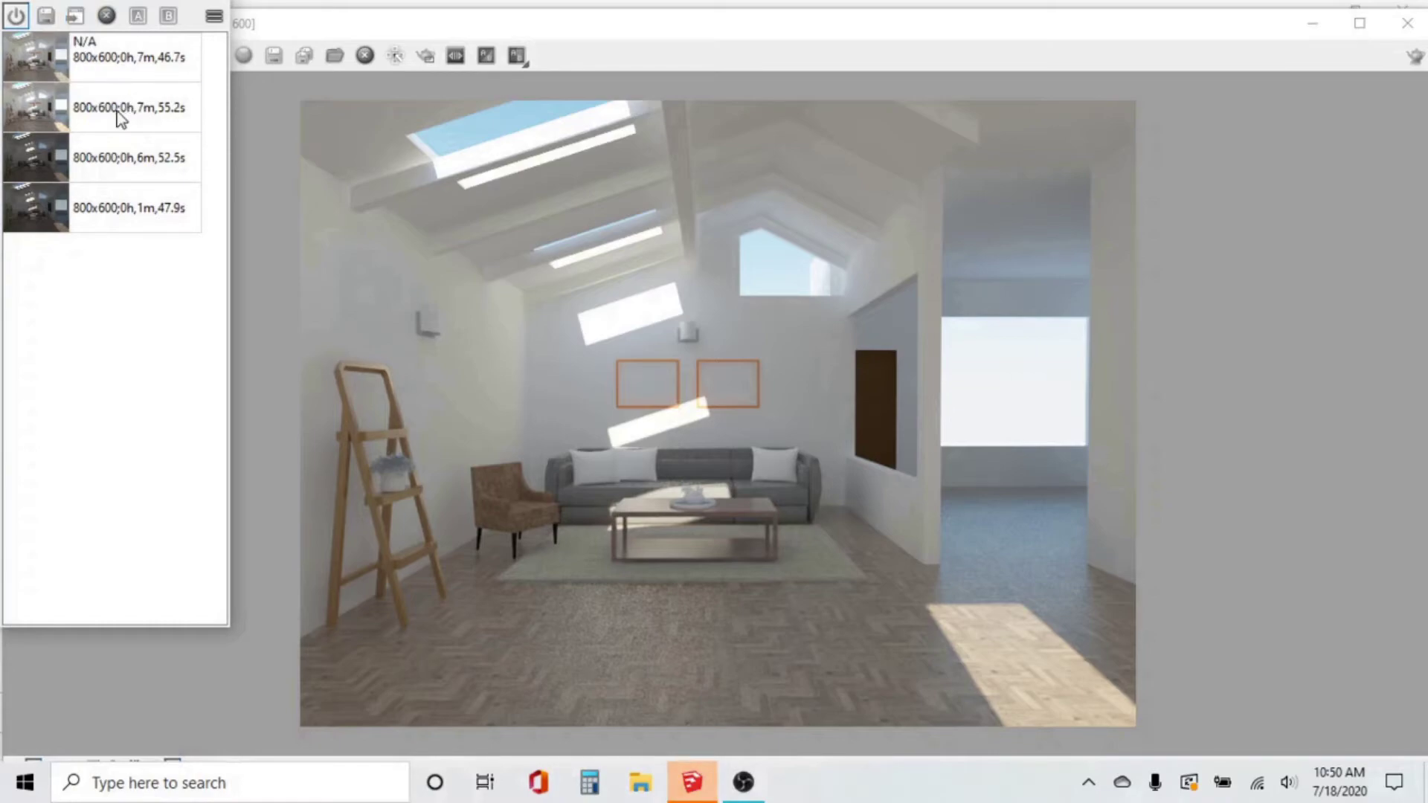
# Step: Compare the exponential render against the previous 7m 55.2s render in split view, and put away the frame buffer and progress window
pyautogui.click(122, 108)
pyautogui.click(137, 18)
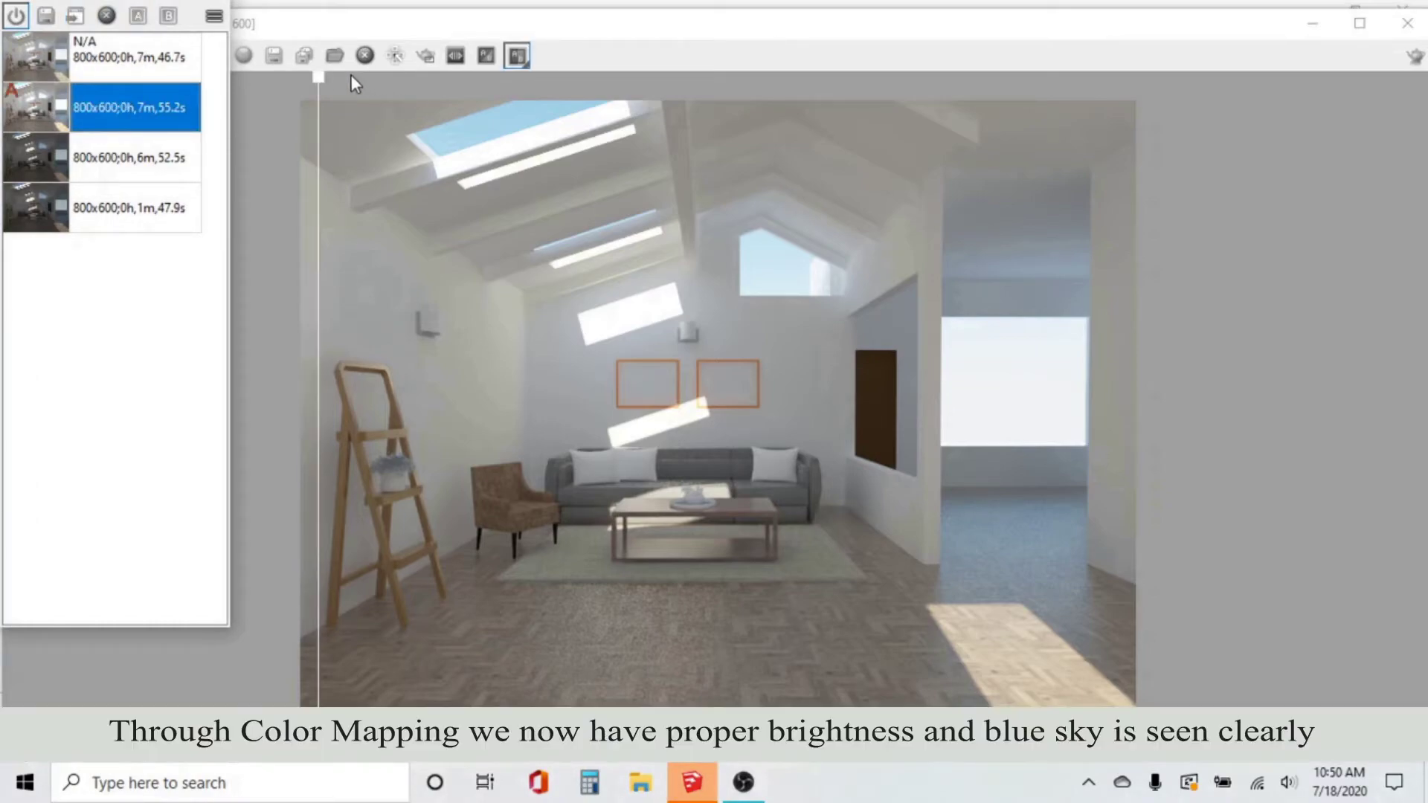
pyautogui.moveTo(319, 77); pyautogui.dragTo(637, 349)
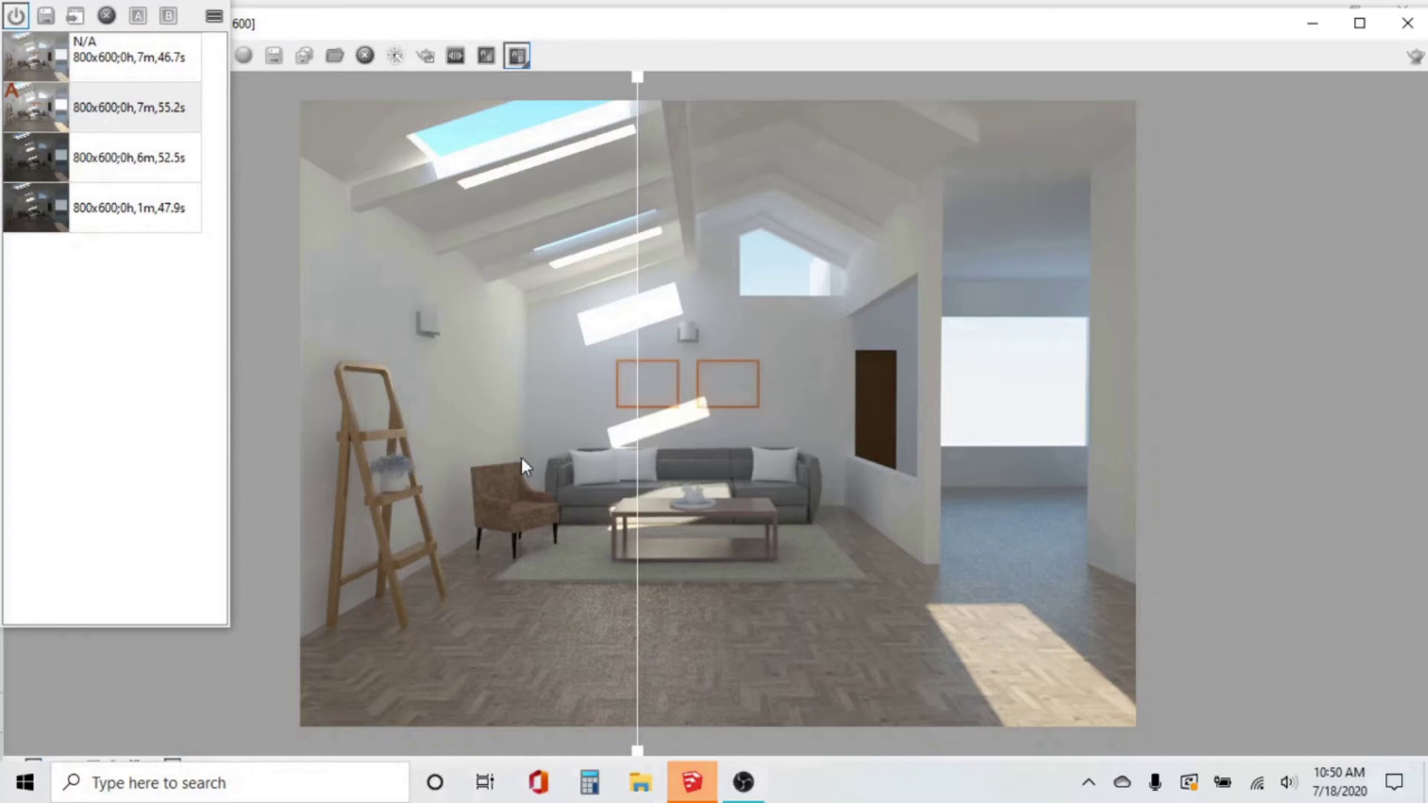
pyautogui.moveTo(633, 84); pyautogui.dragTo(502, 86)
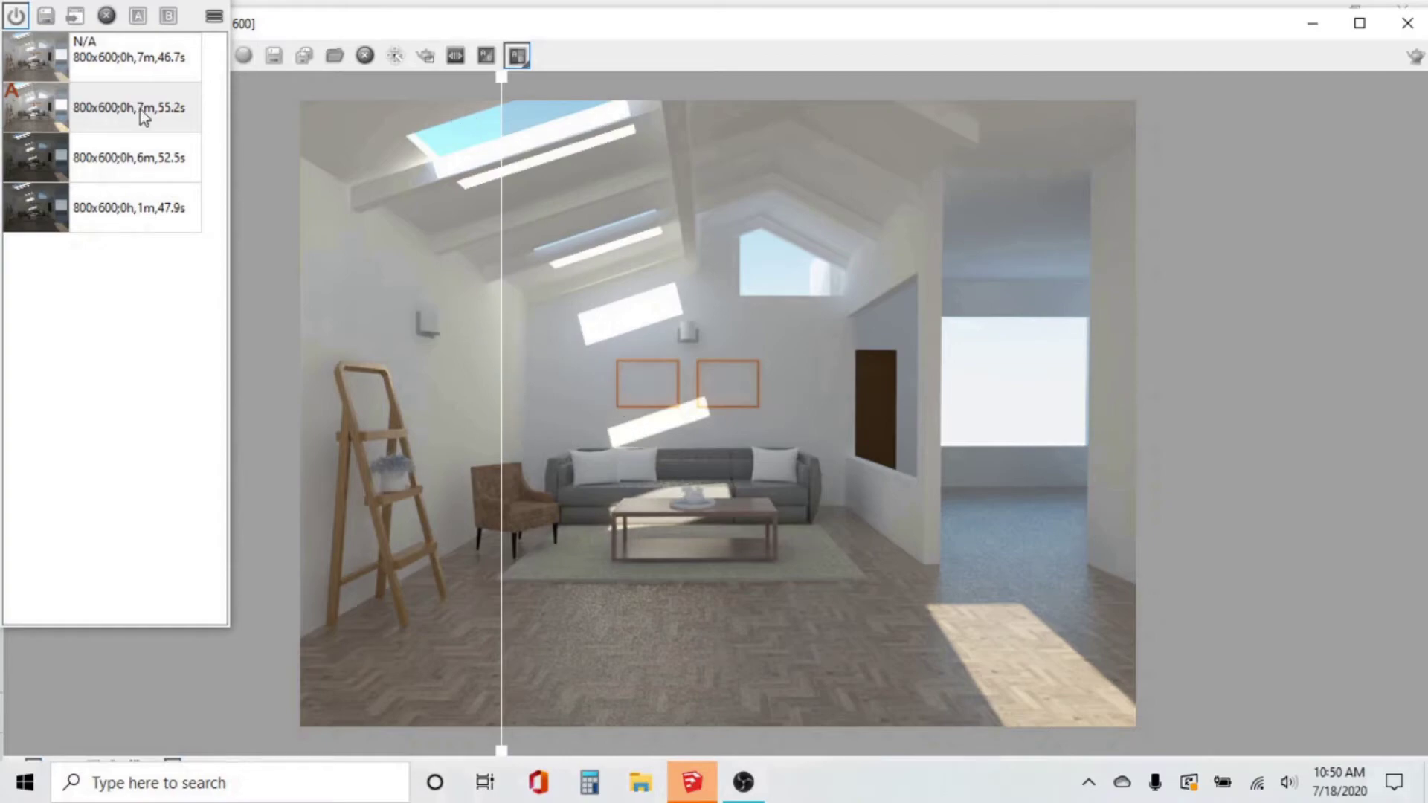
pyautogui.click(138, 16)
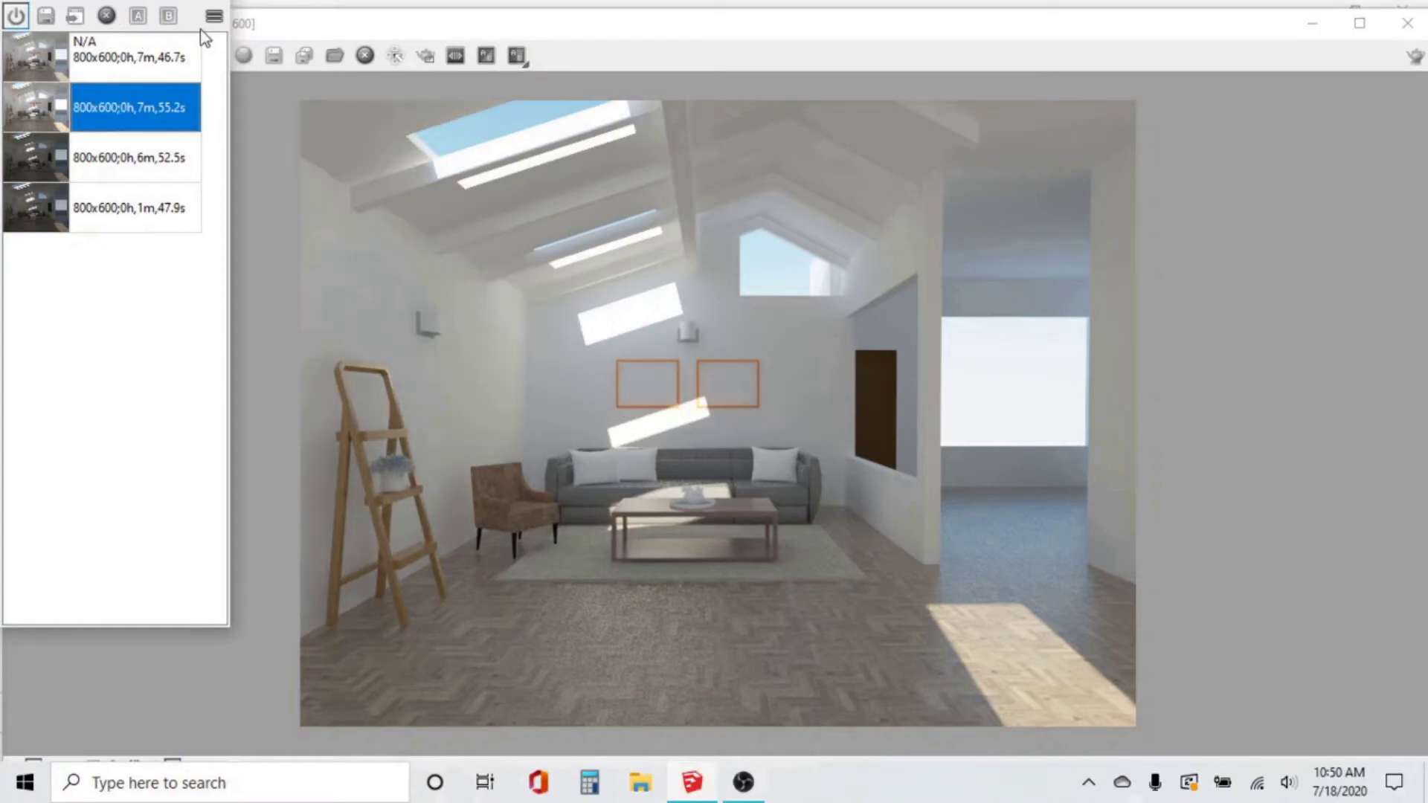
pyautogui.click(1313, 24)
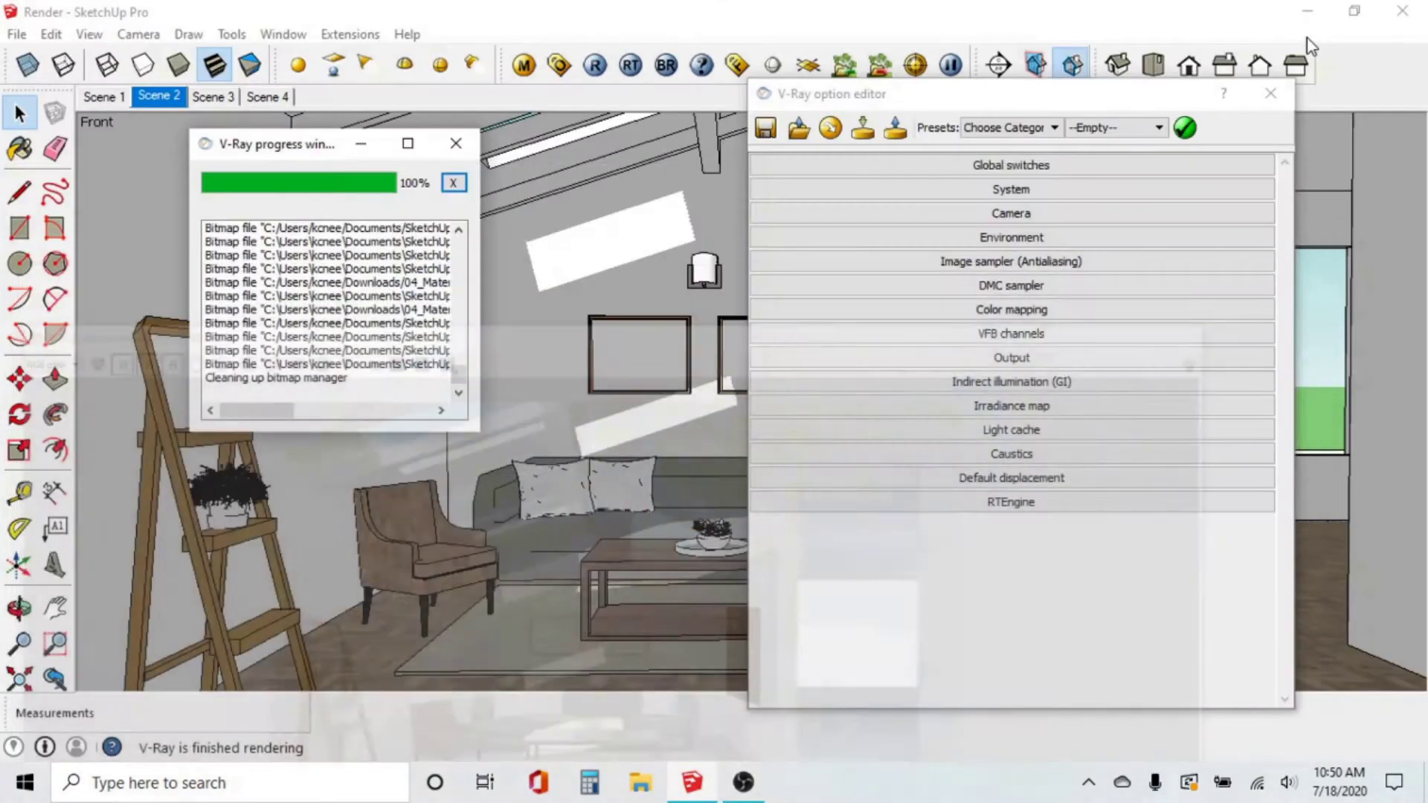
pyautogui.click(474, 136)
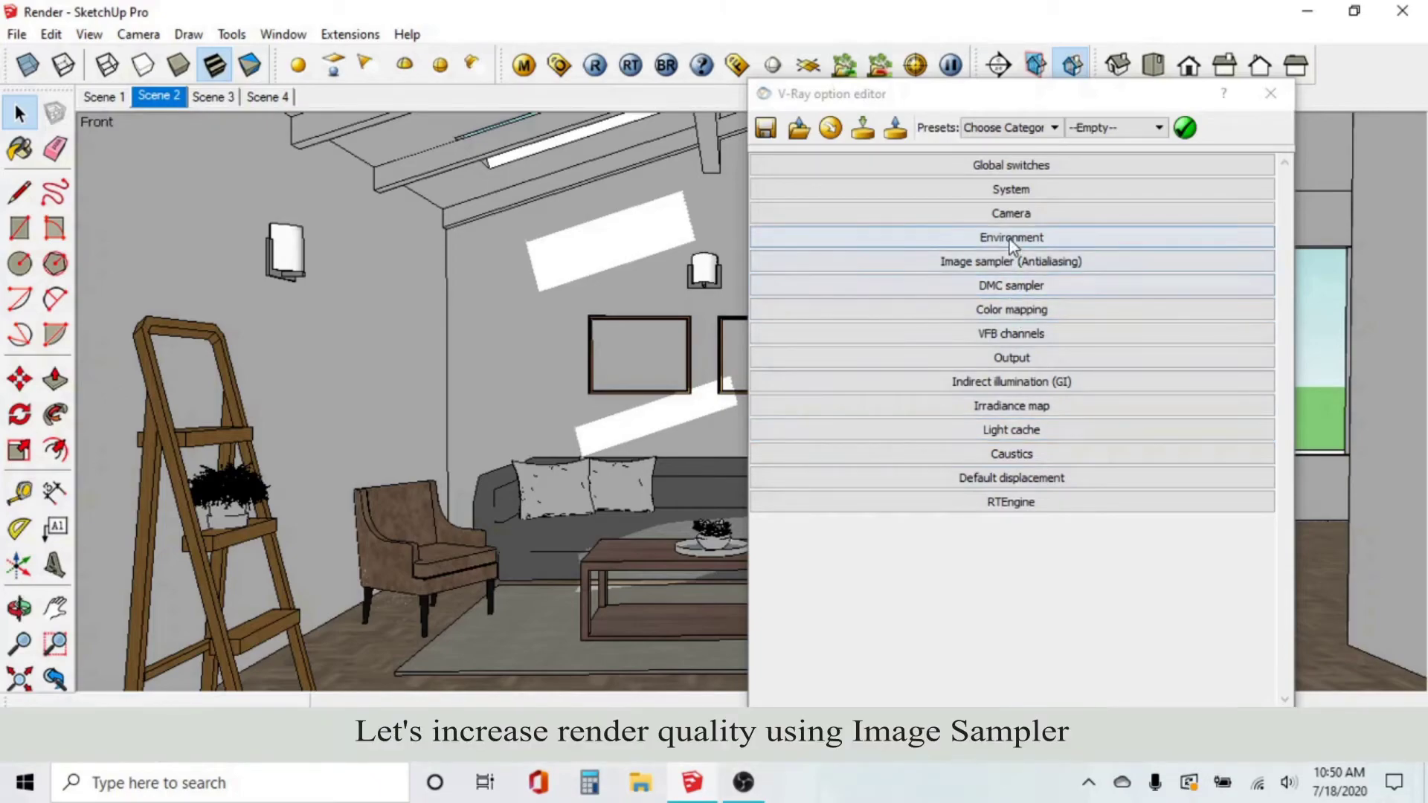
# Step: Set the image sampler's Max subdivs to 16 and its antialiasing filter to Triangle
pyautogui.click(1016, 261)
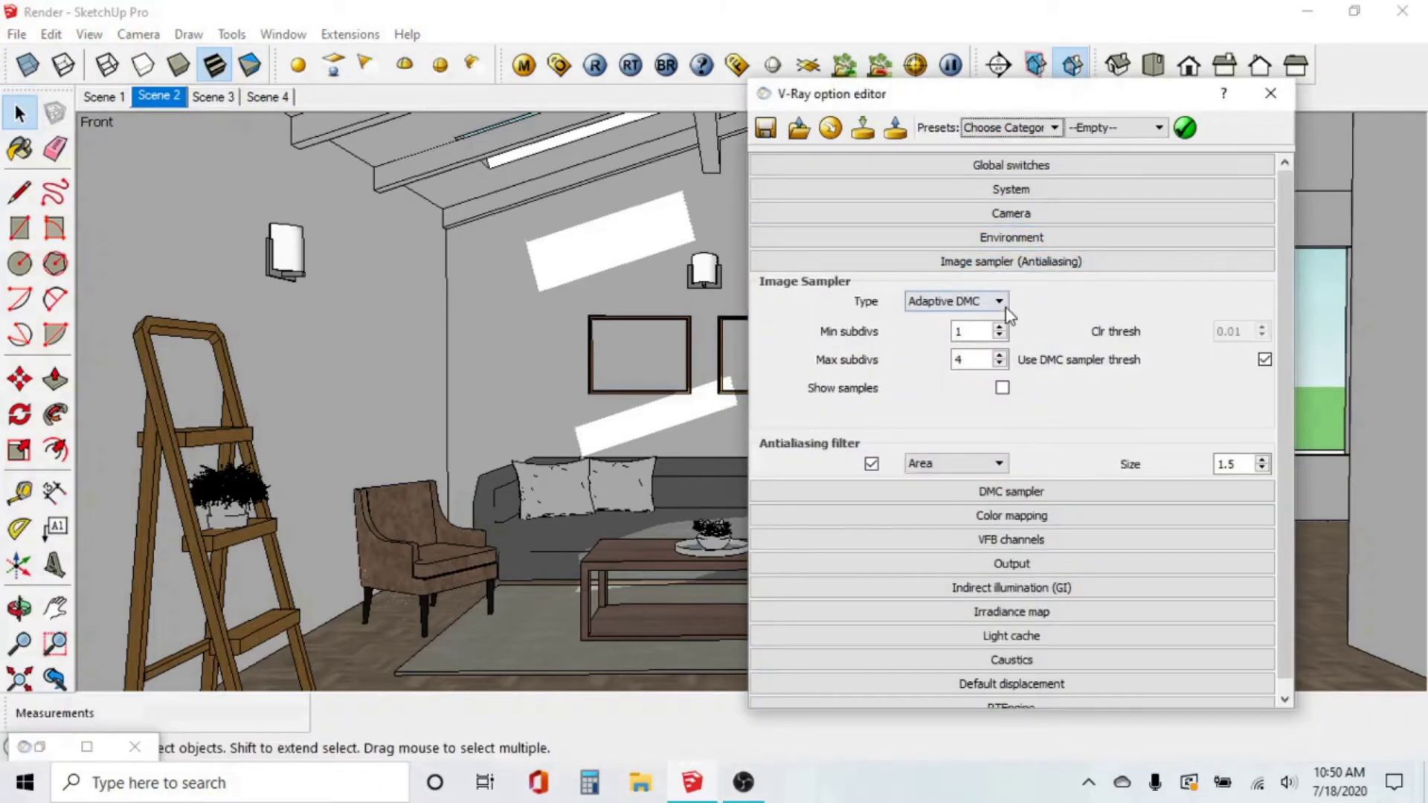
pyautogui.doubleClick(964, 360)
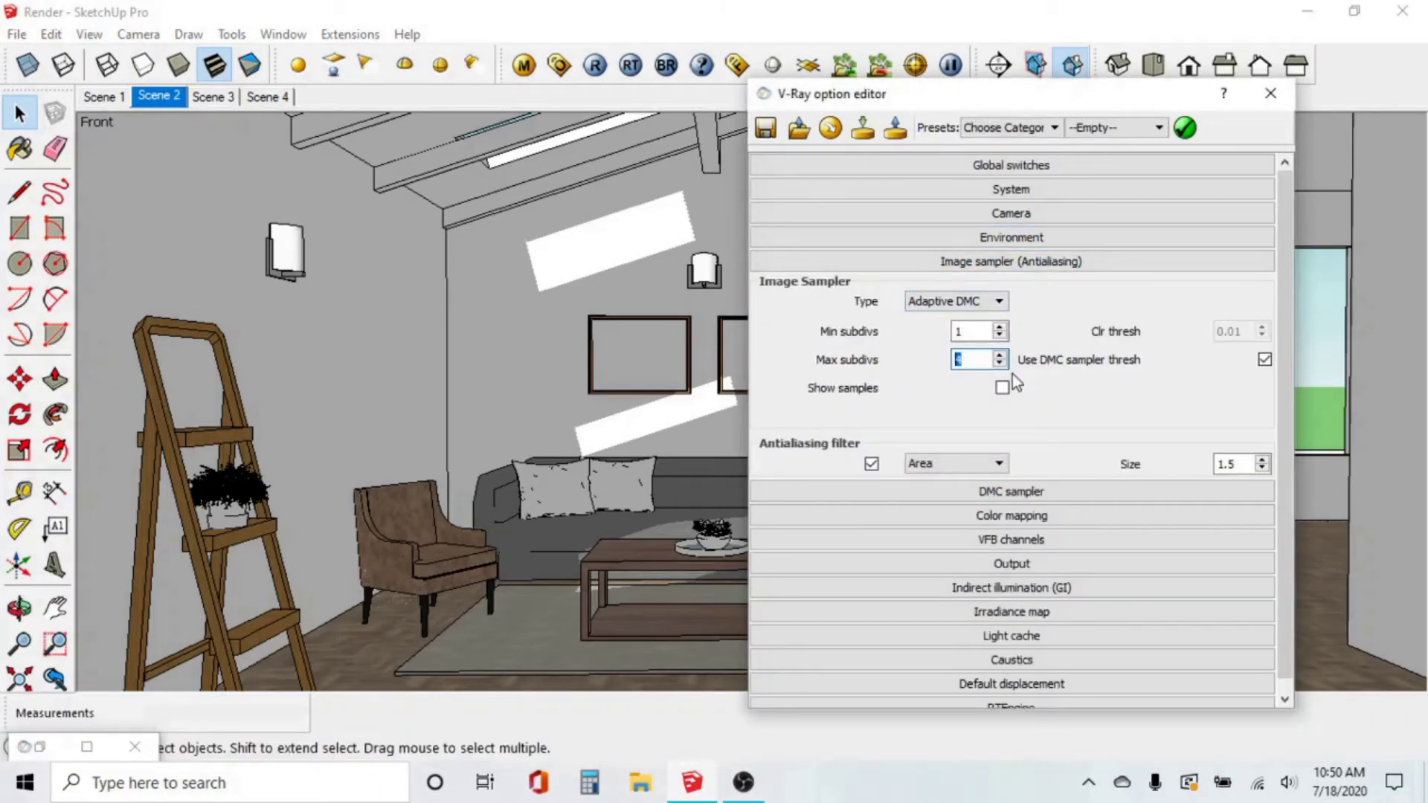
pyautogui.write('16')
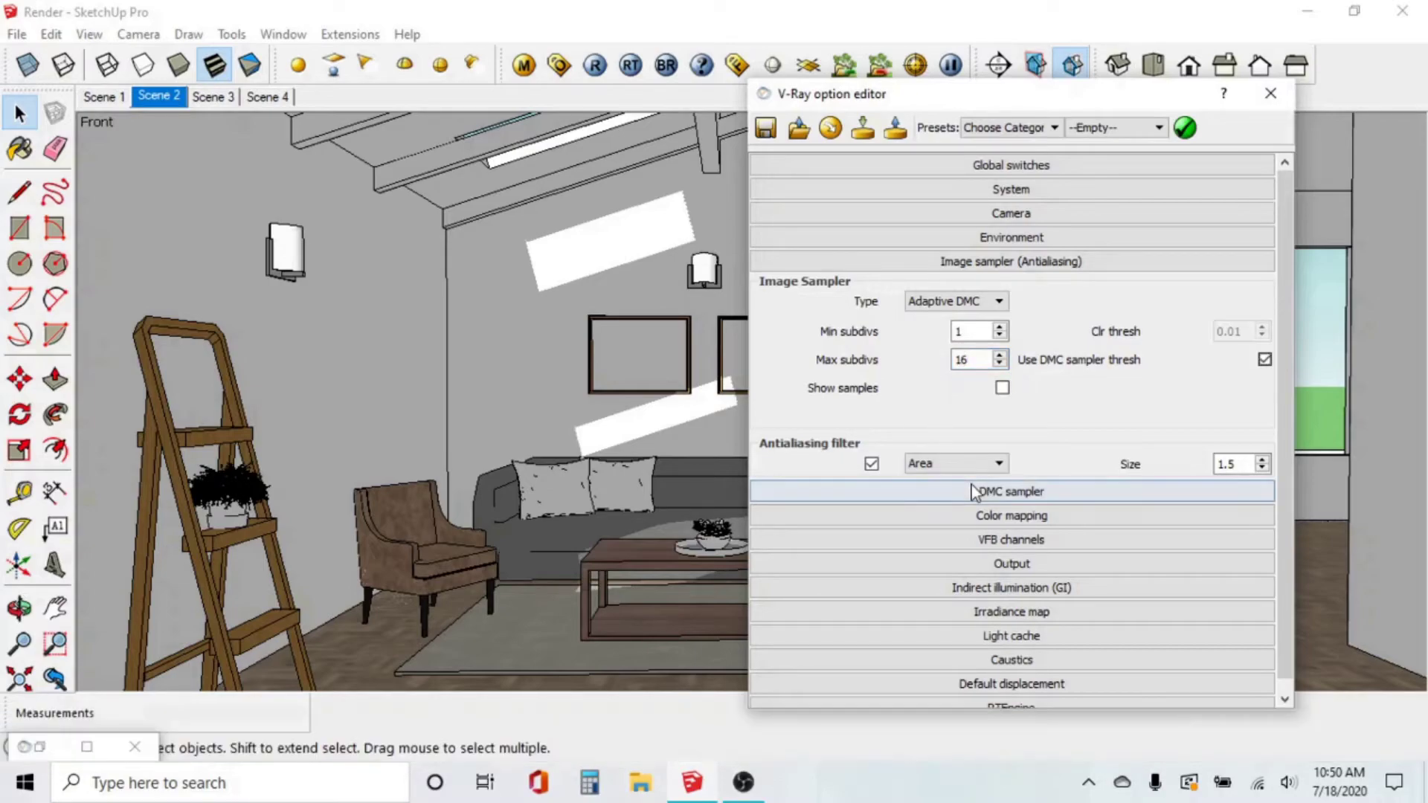
pyautogui.click(974, 464)
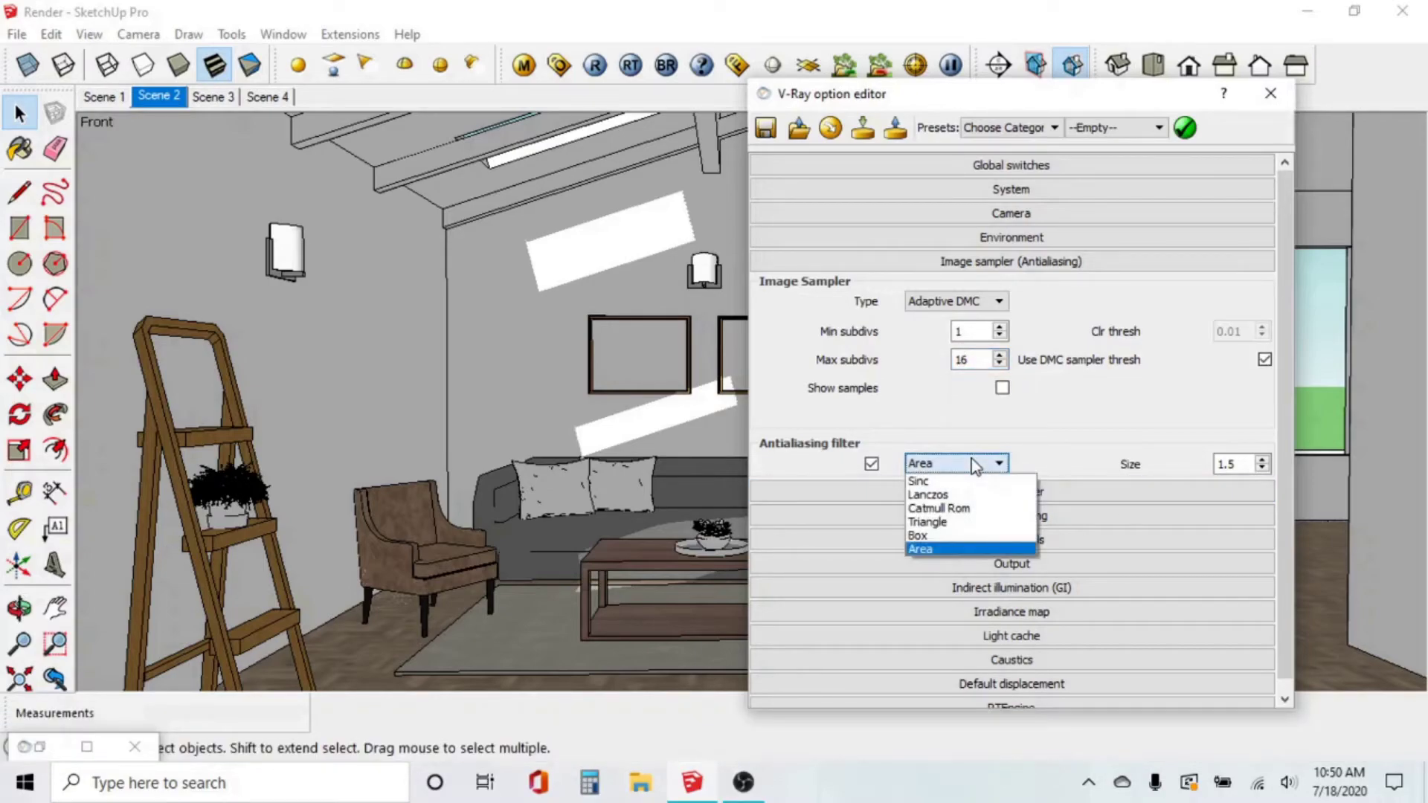
pyautogui.click(944, 521)
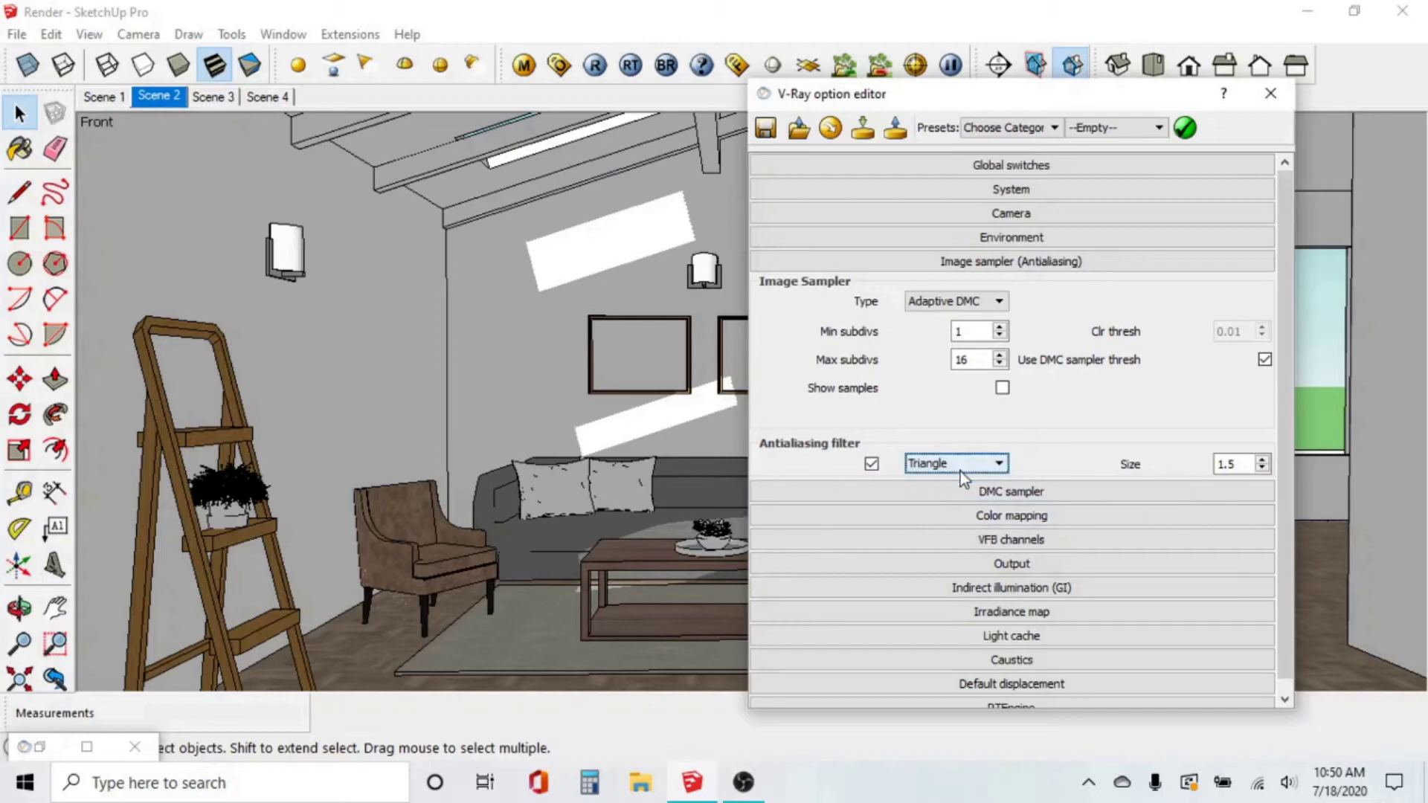
# Step: Stop the image sampler from using the DMC sampler threshold and set its color threshold to 0.003
pyautogui.click(1264, 359)
pyautogui.click(1256, 331)
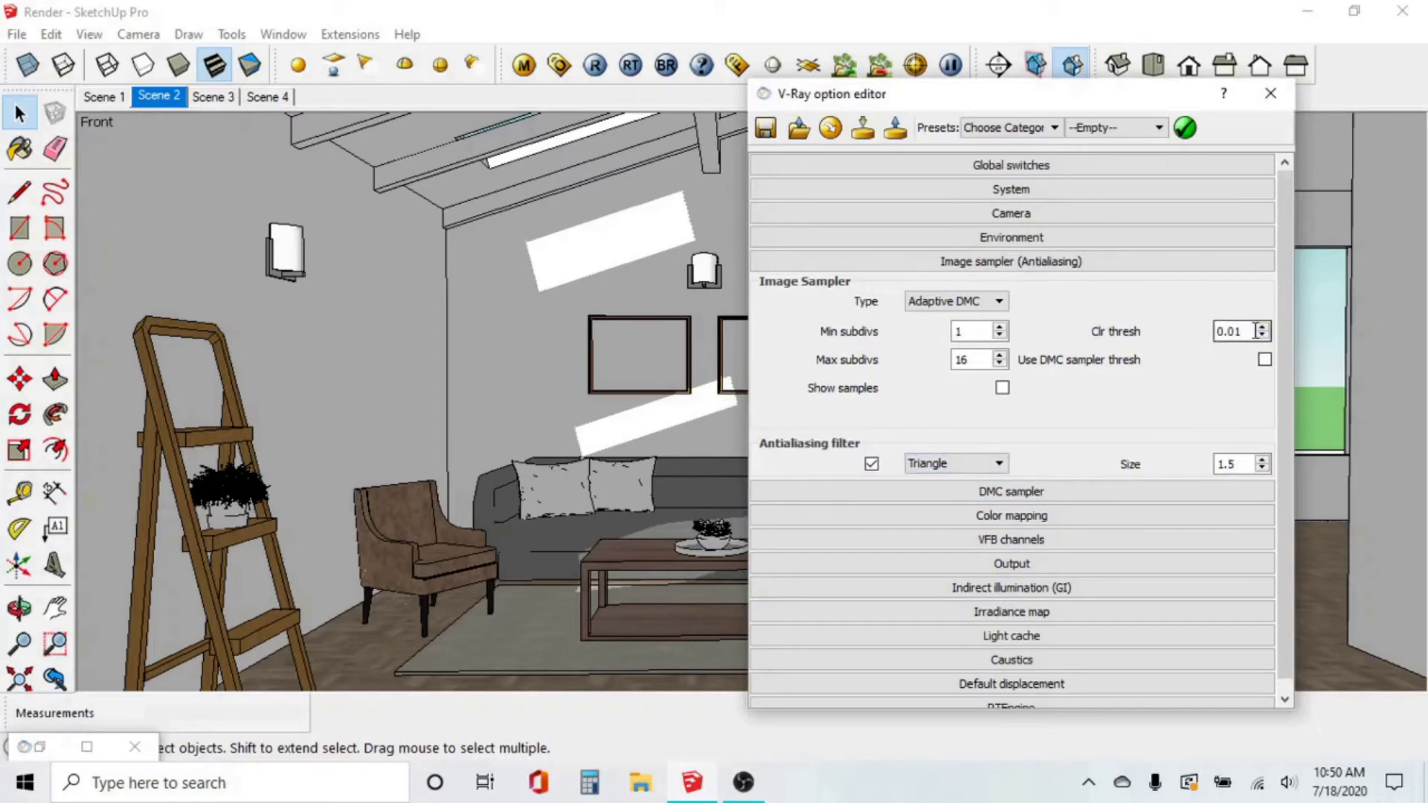
pyautogui.write('3')
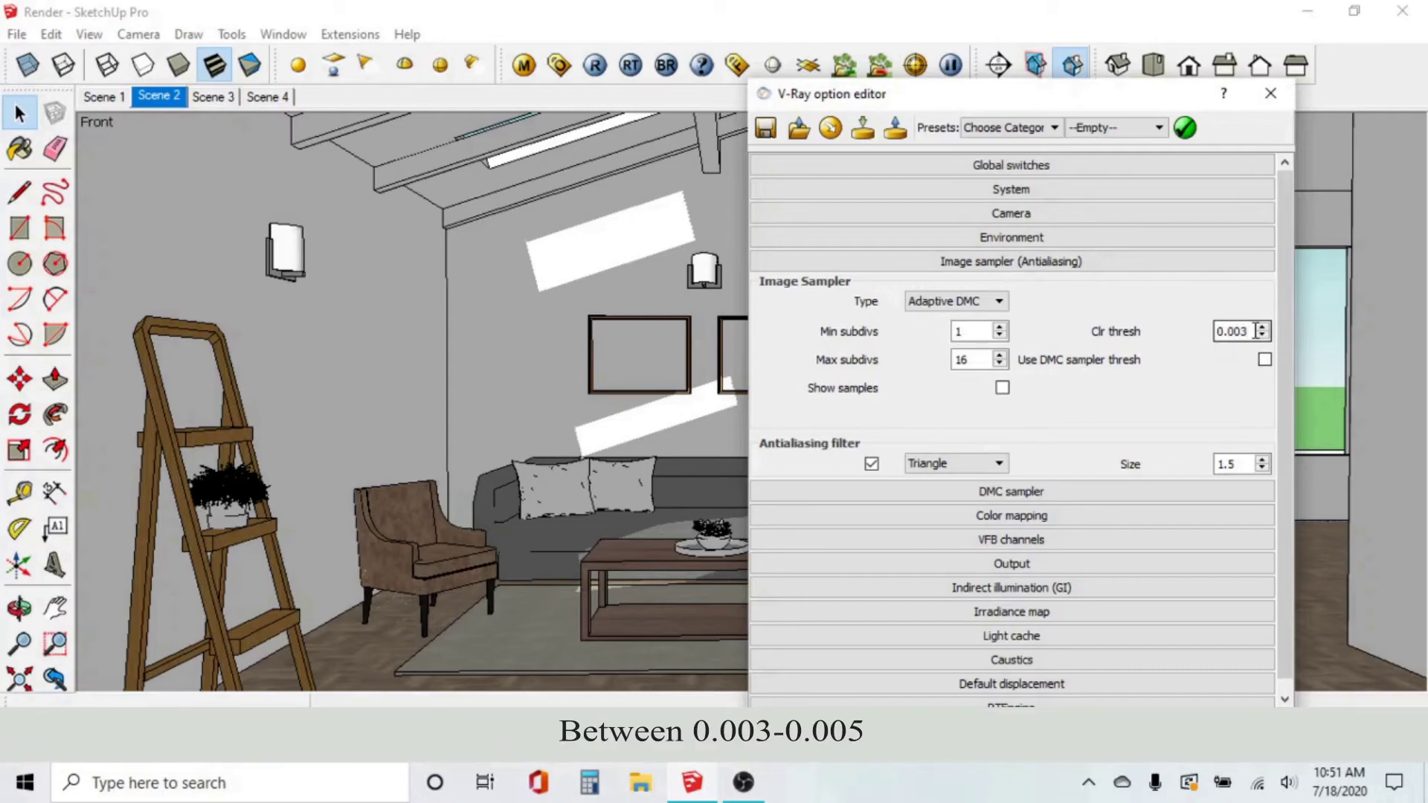
pyautogui.click(1108, 266)
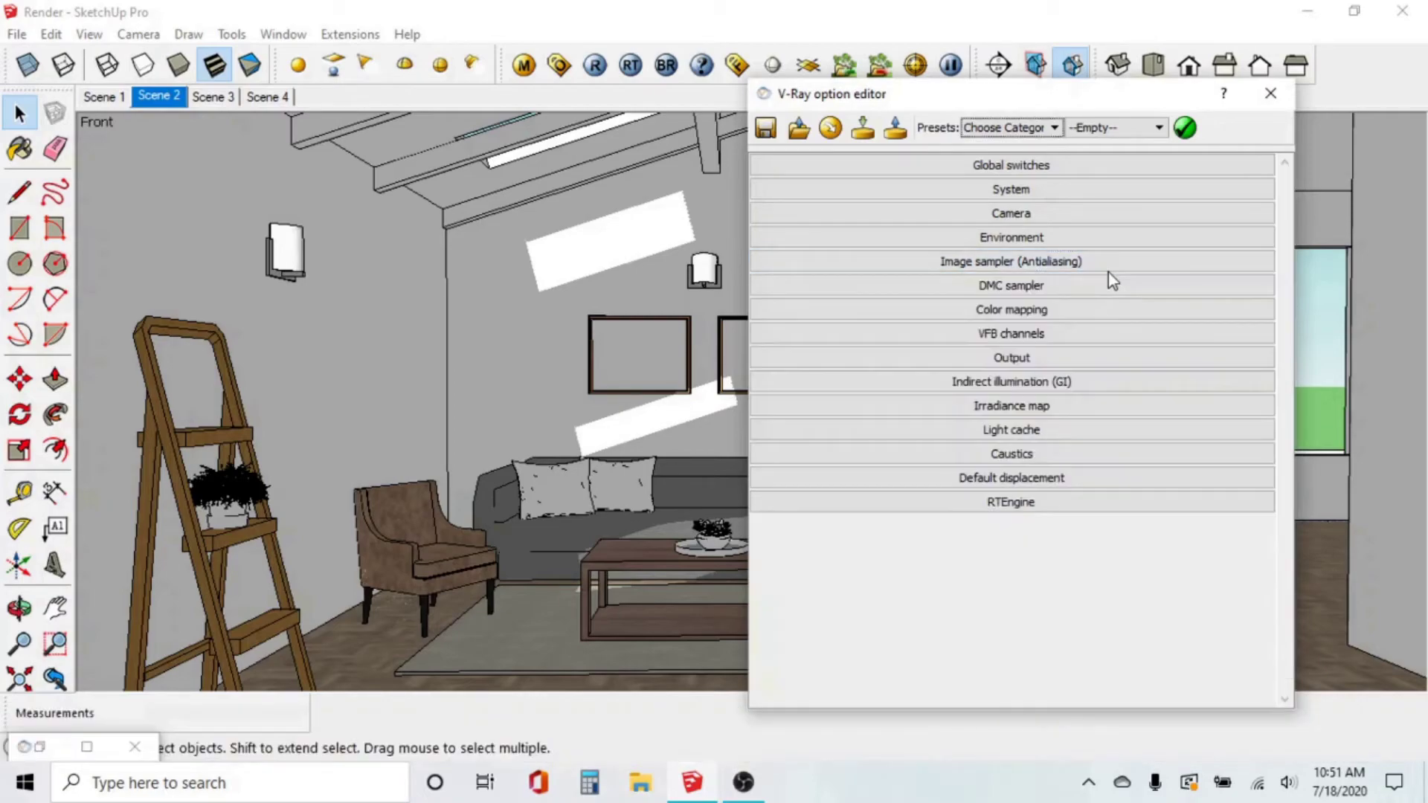
# Step: Set the DMC sampler's noise threshold to 0.003
pyautogui.click(1014, 287)
pyautogui.click(983, 341)
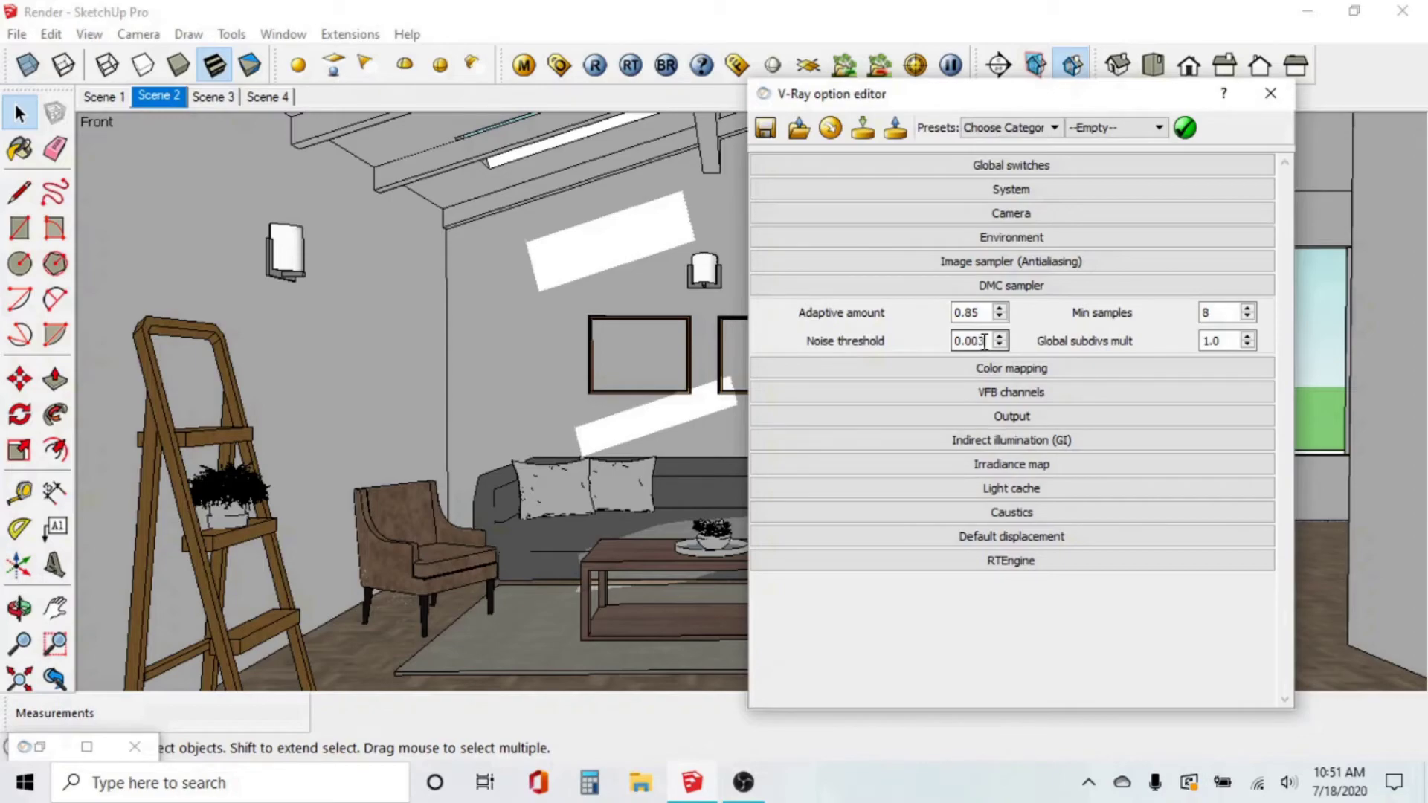
pyautogui.click(965, 281)
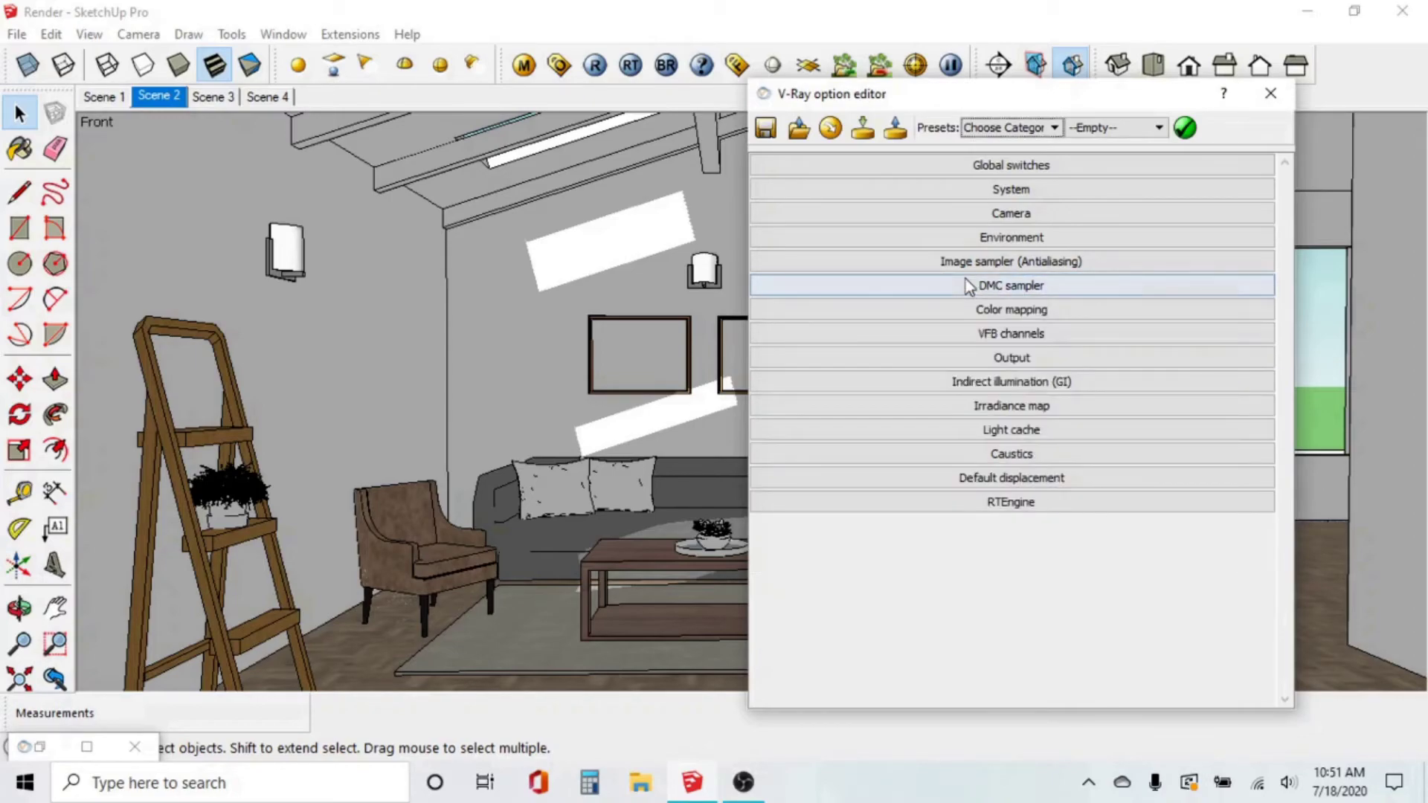
# Step: Enable ambient occlusion in the indirect illumination settings with an amount of 0.4 and a radius of 8
pyautogui.click(989, 385)
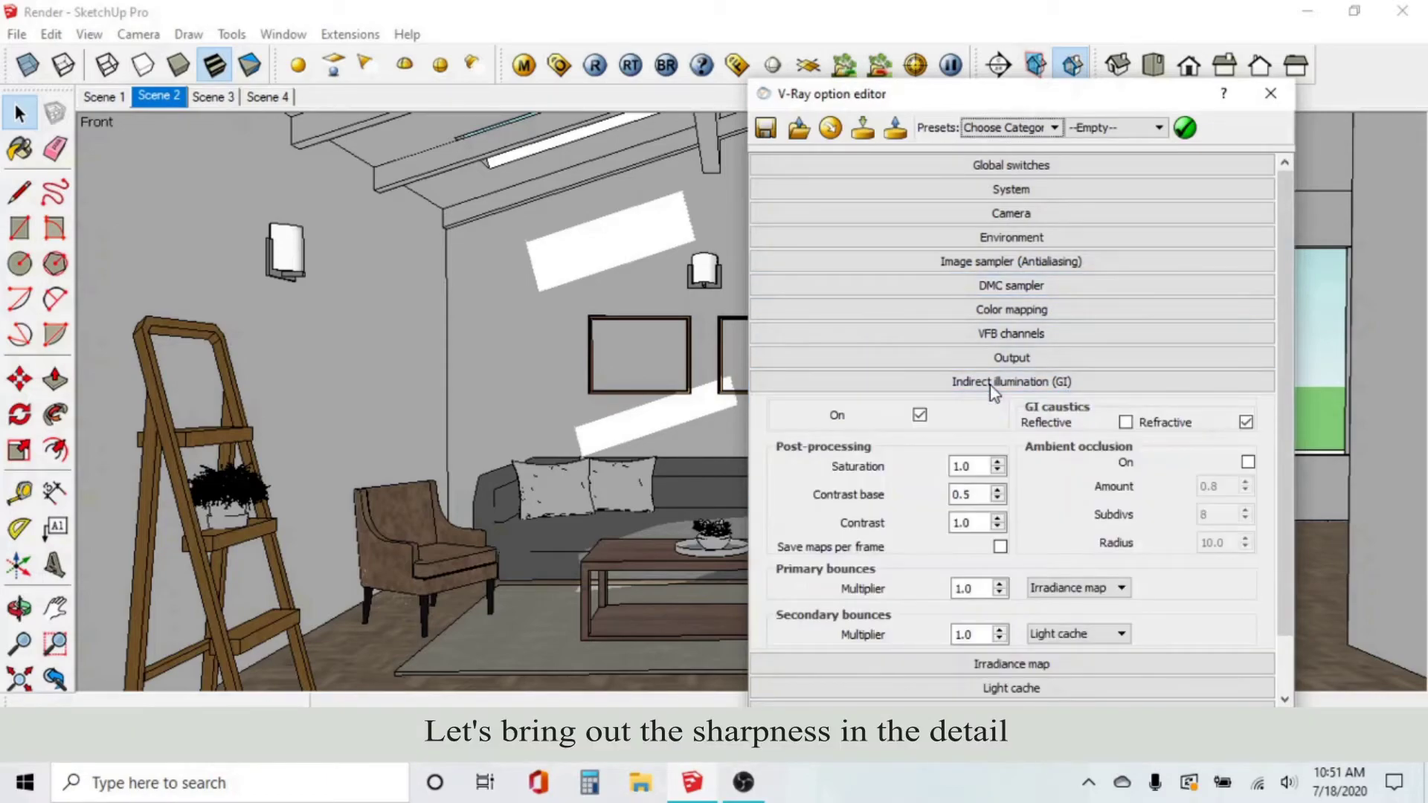
pyautogui.click(1247, 462)
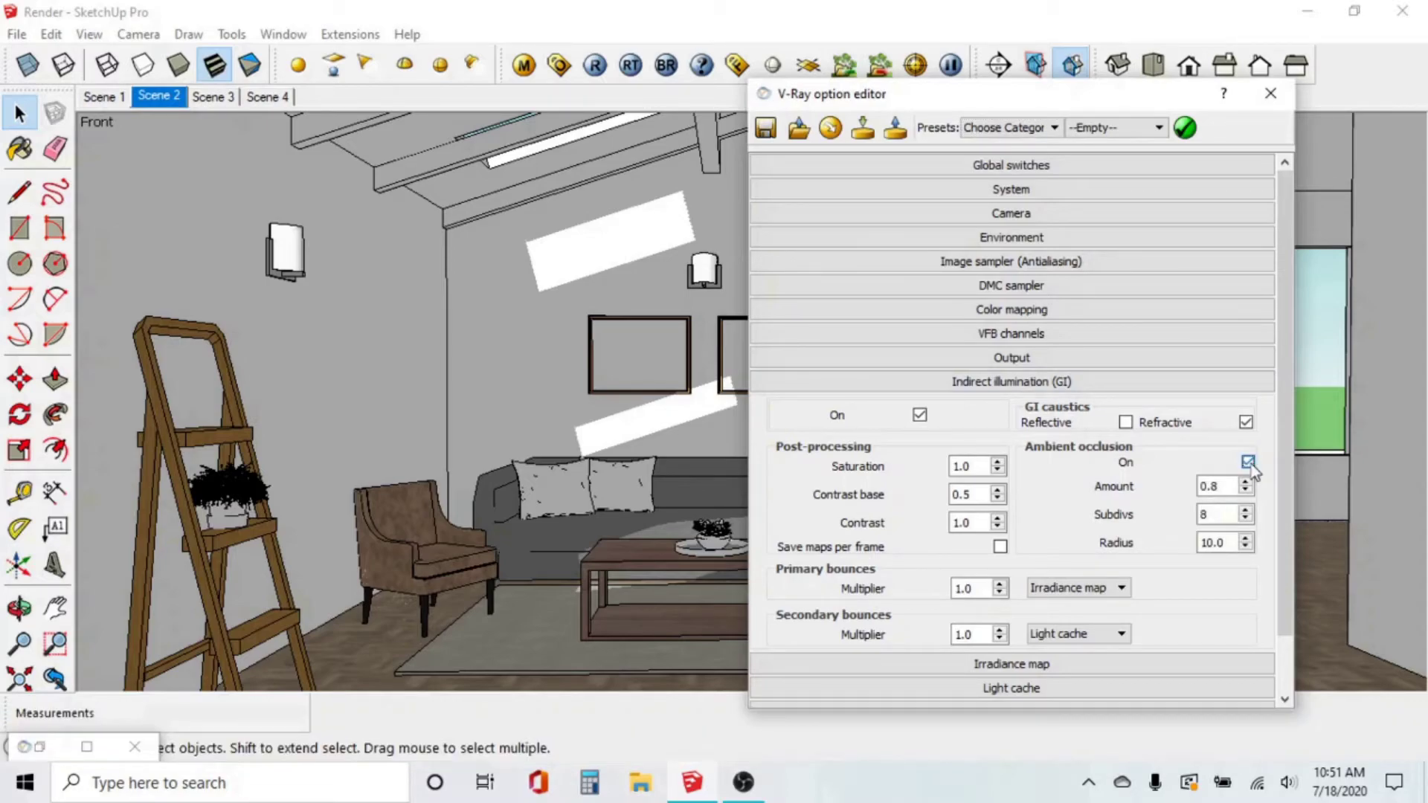
pyautogui.click(1219, 487)
pyautogui.press('BackSpace')
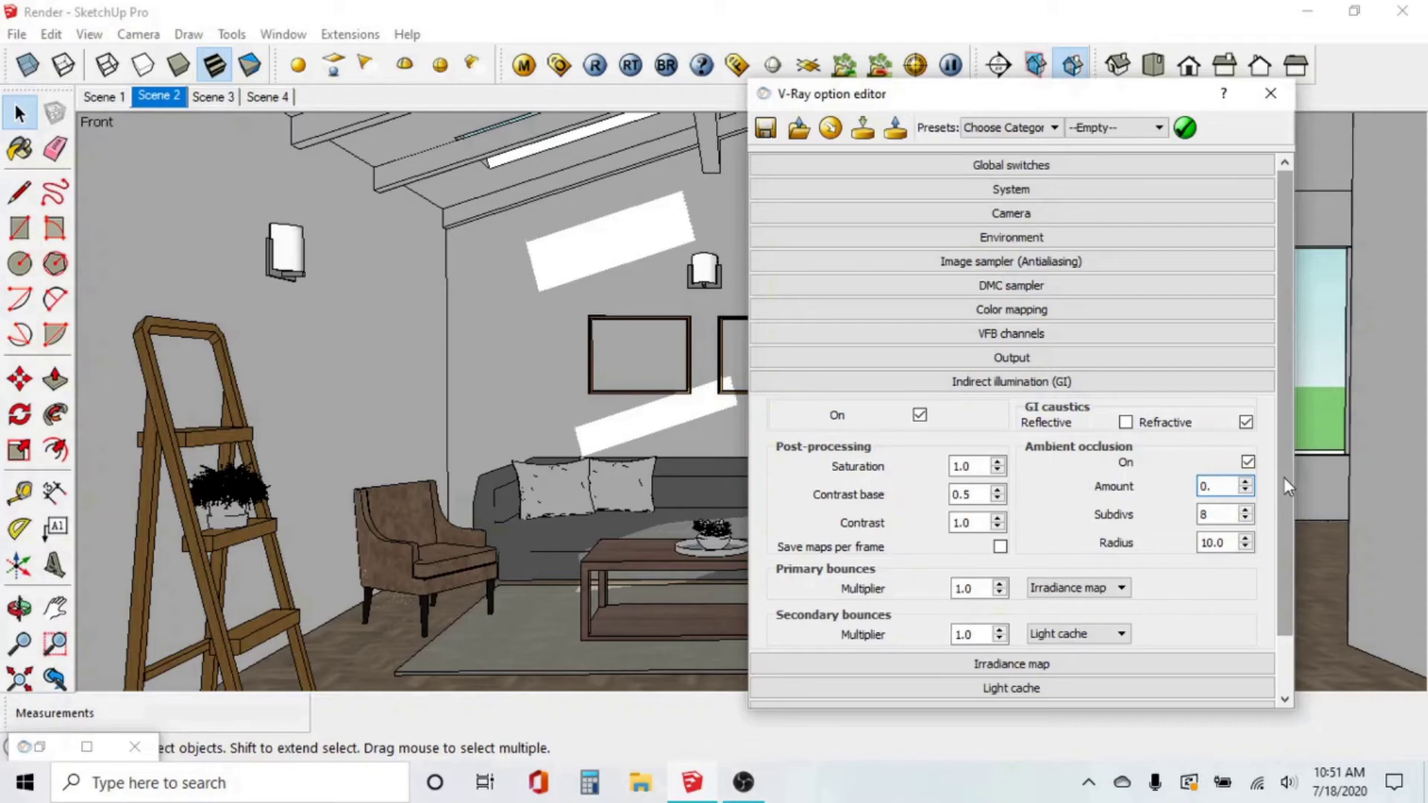
pyautogui.write('4')
pyautogui.doubleClick(1224, 545)
pyautogui.write('8')
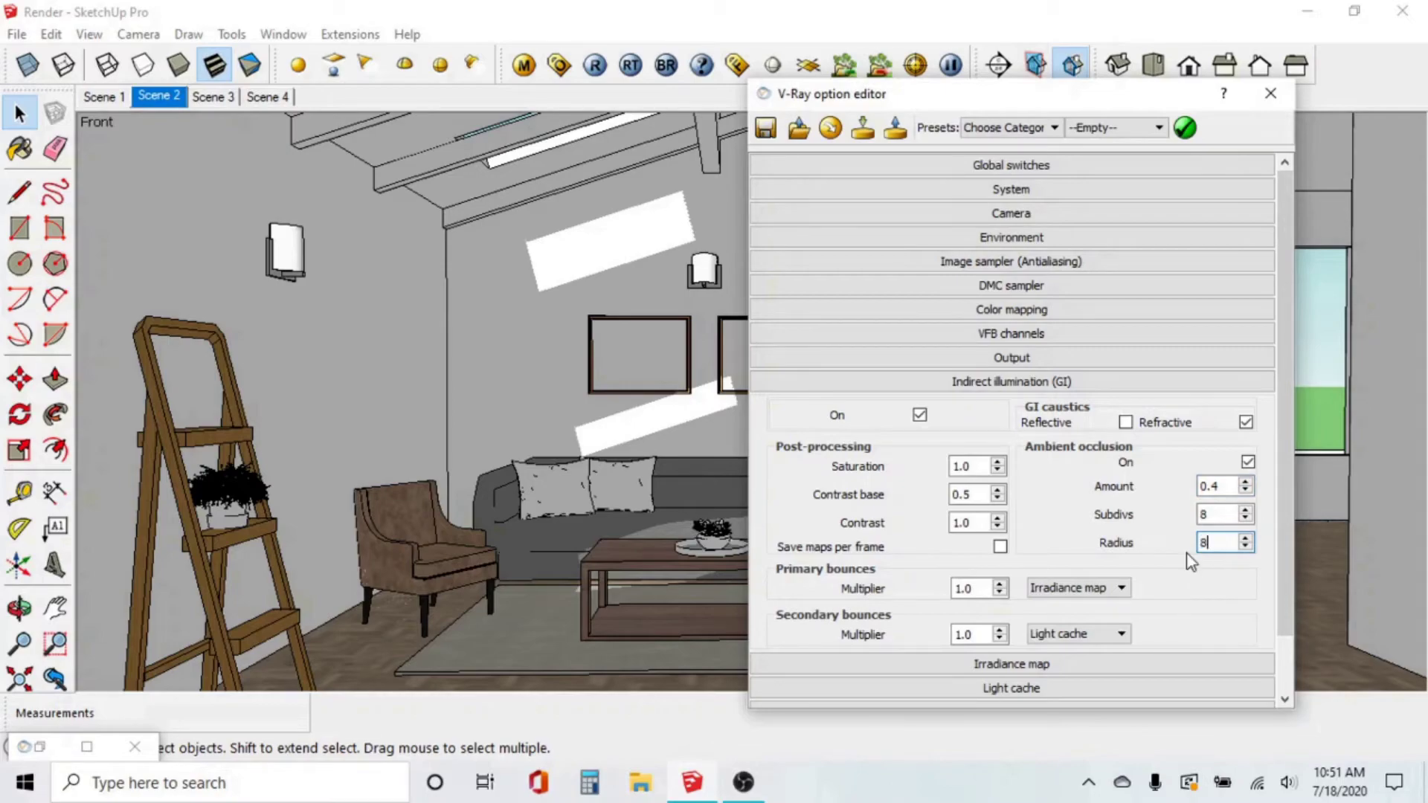
pyautogui.click(1184, 383)
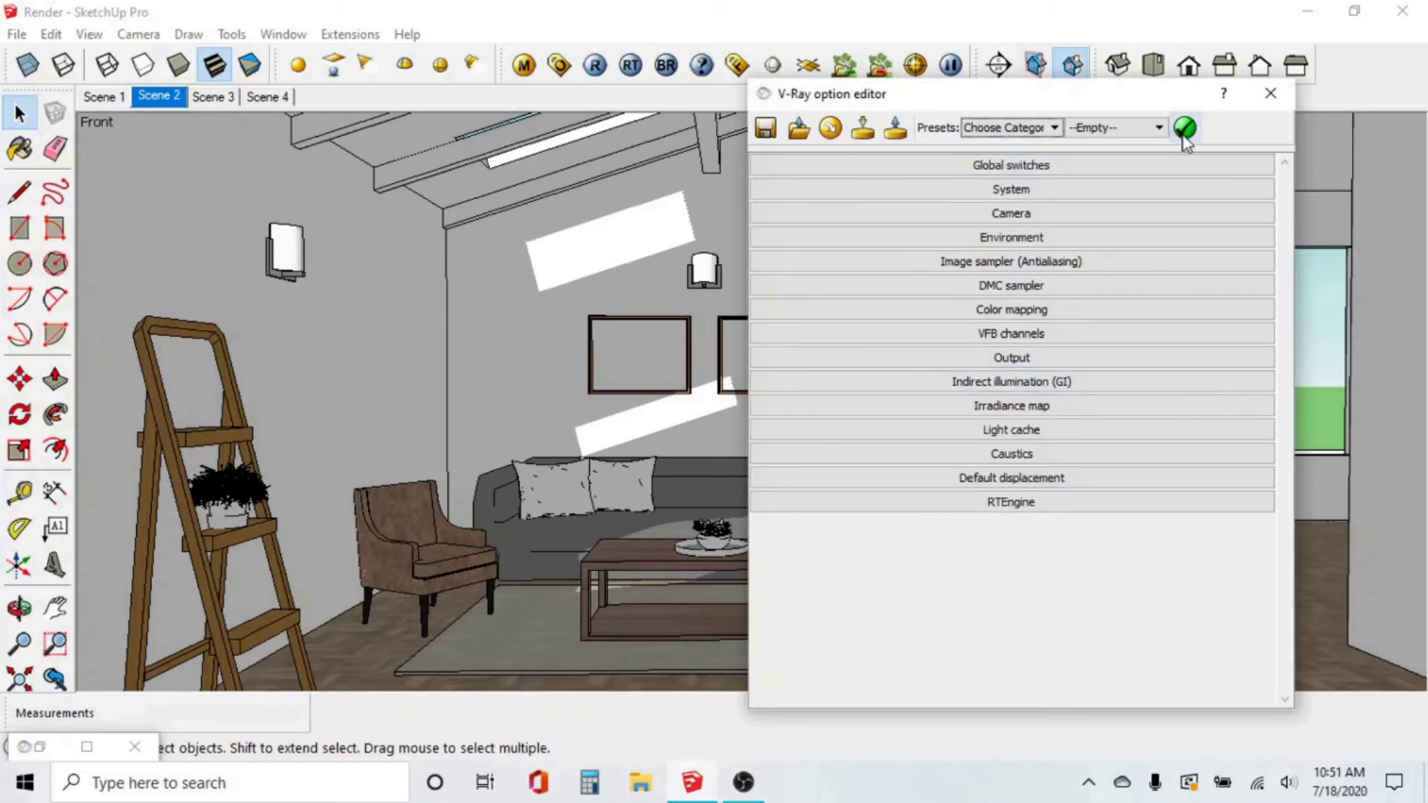
# Step: Review the irradiance map, indirect illumination, light cache, color mapping and image sampler settings, and close the option editor
pyautogui.click(1021, 429)
pyautogui.click(1020, 408)
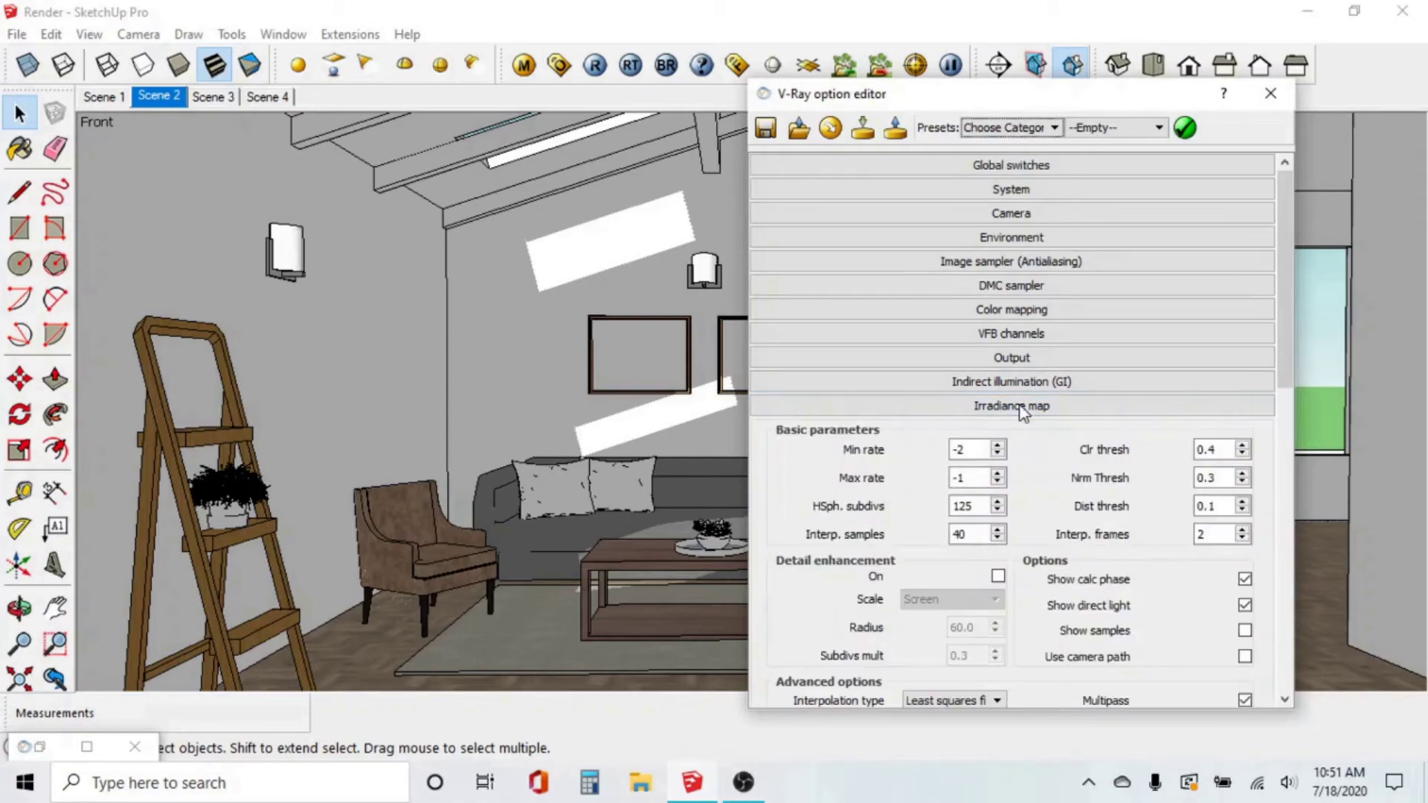
pyautogui.click(997, 385)
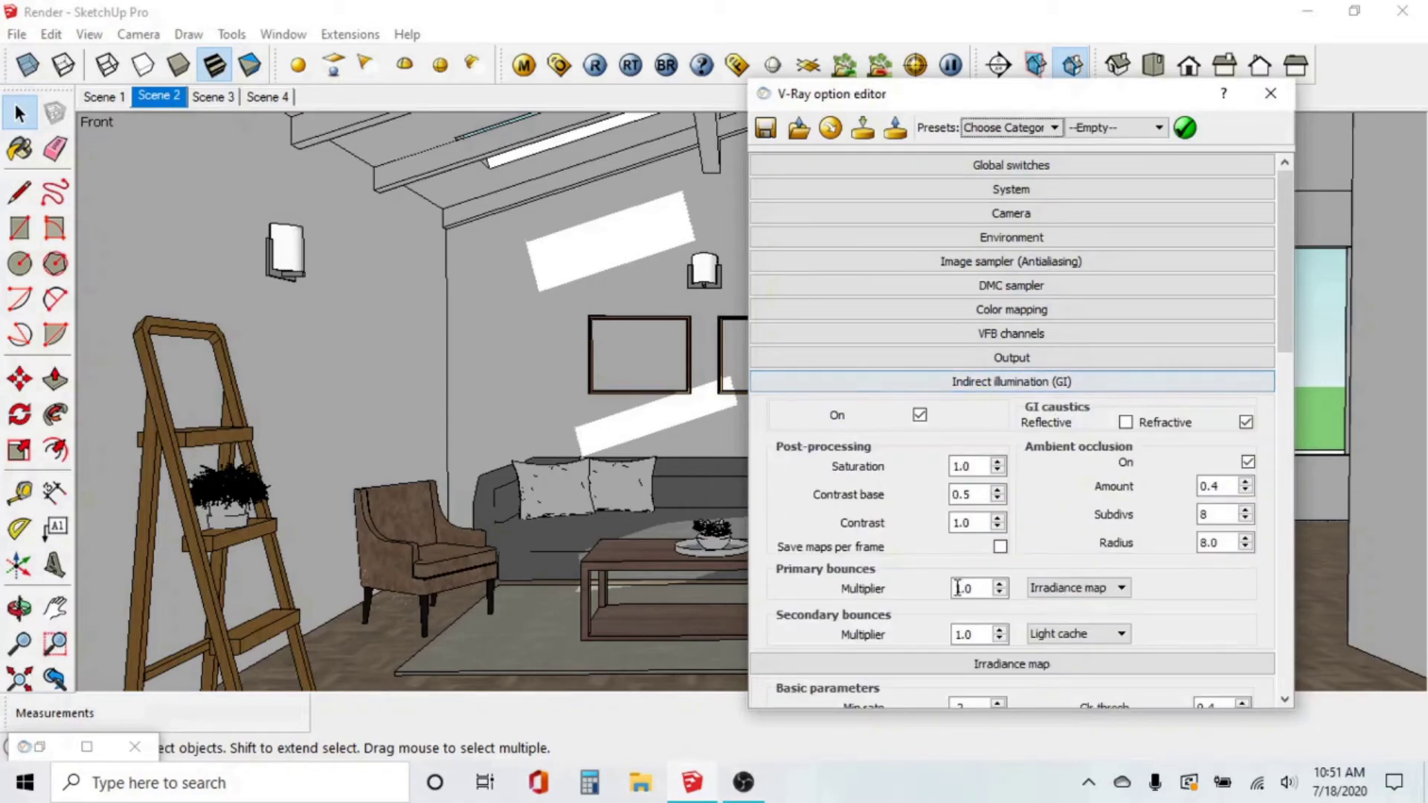
pyautogui.click(1003, 383)
pyautogui.click(1010, 414)
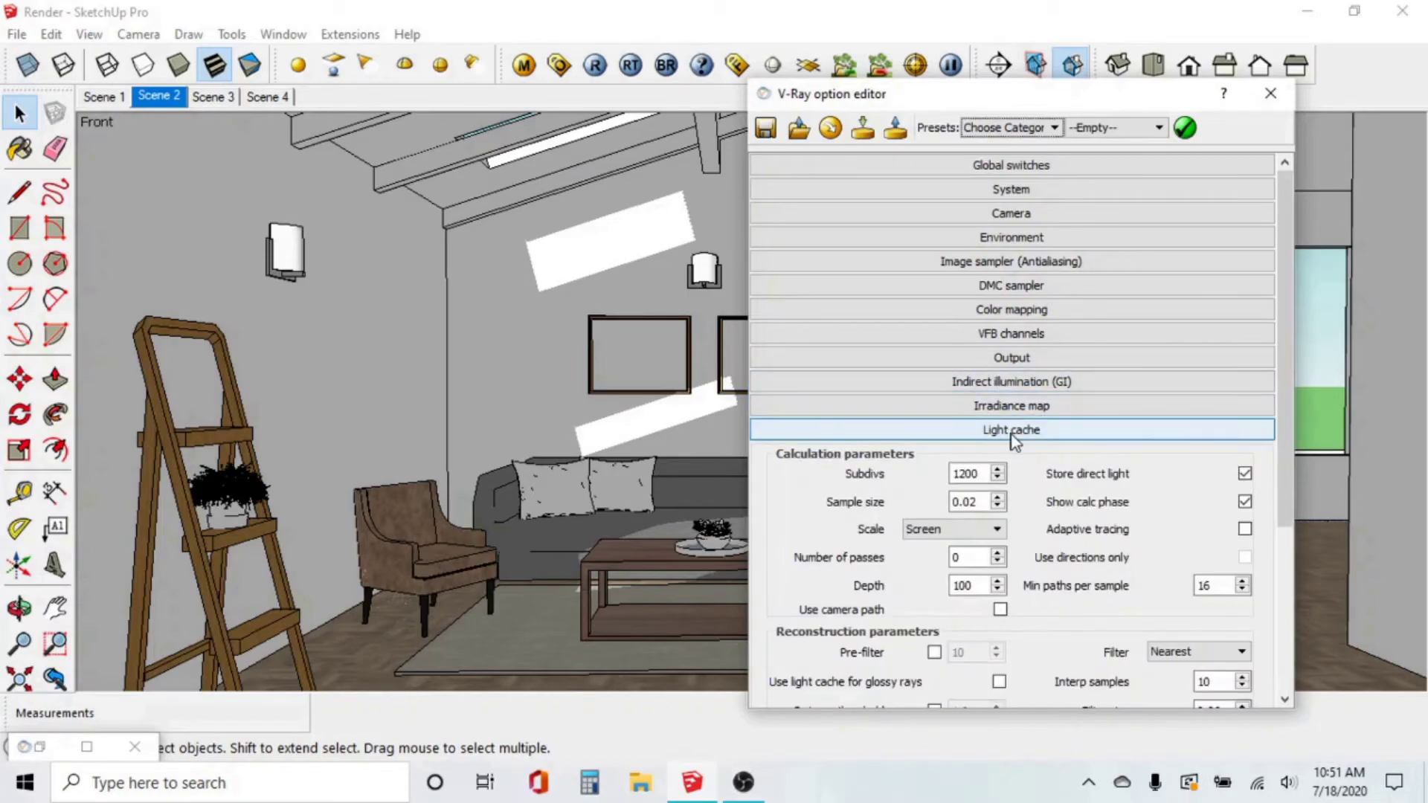
pyautogui.click(1012, 434)
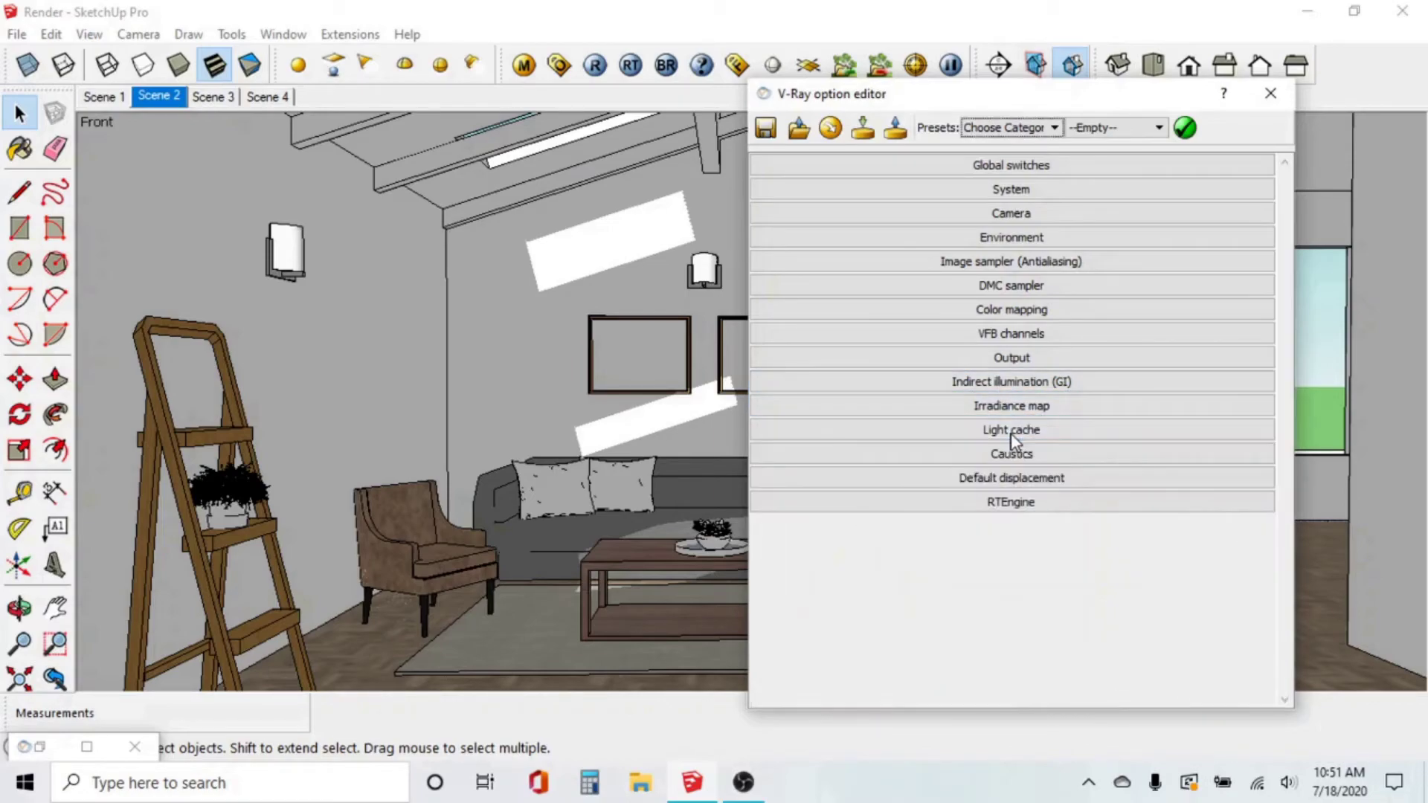
pyautogui.click(1007, 315)
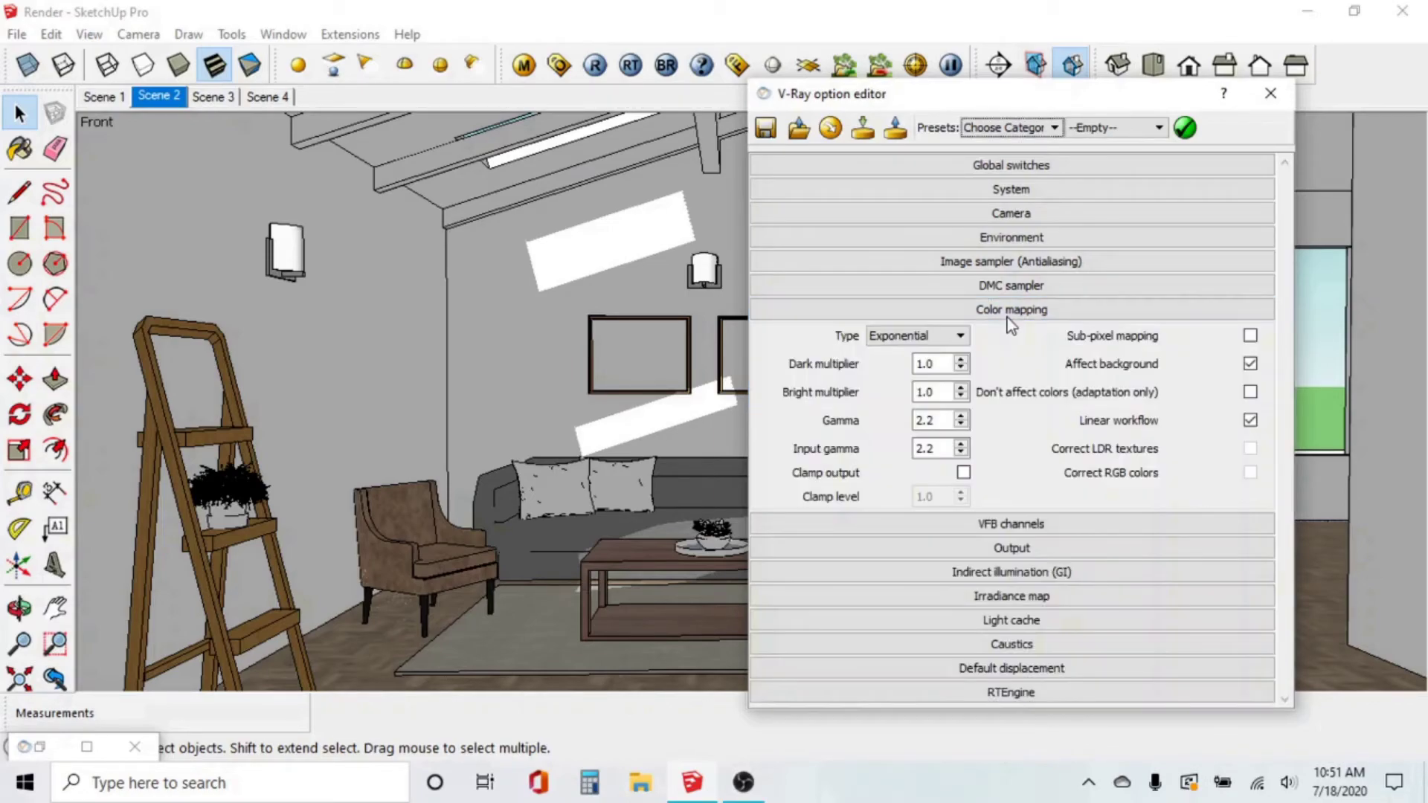
pyautogui.click(967, 312)
pyautogui.click(965, 269)
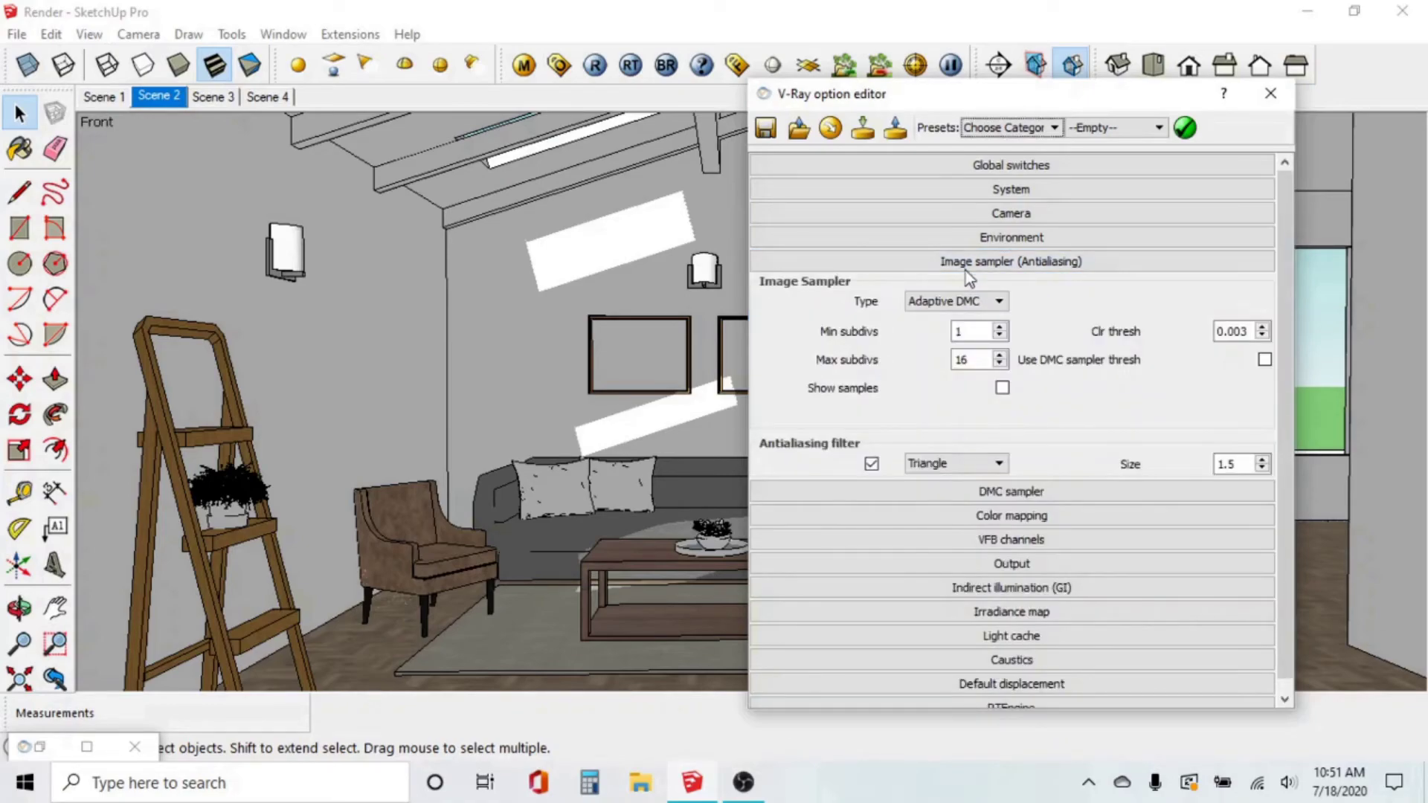
pyautogui.click(965, 269)
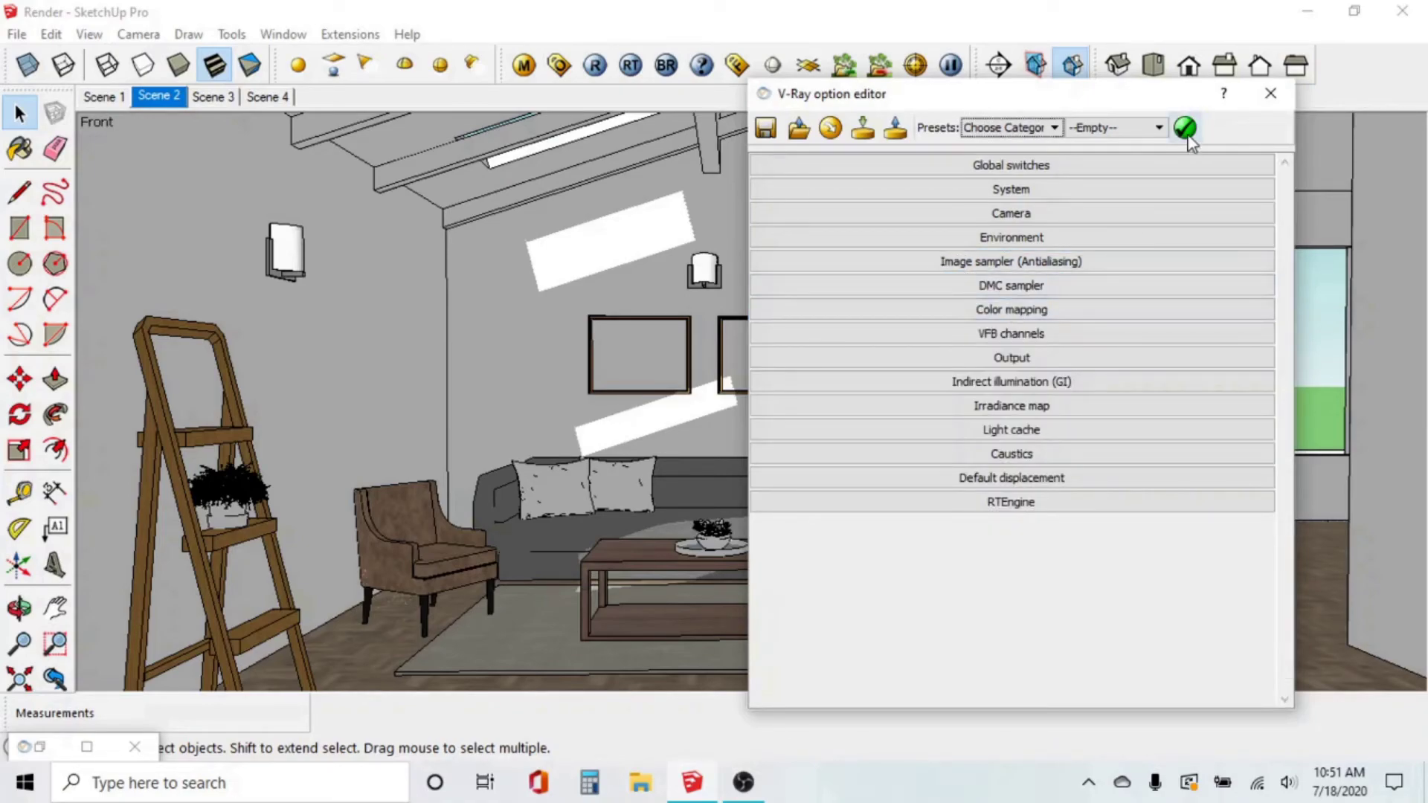
pyautogui.click(1271, 95)
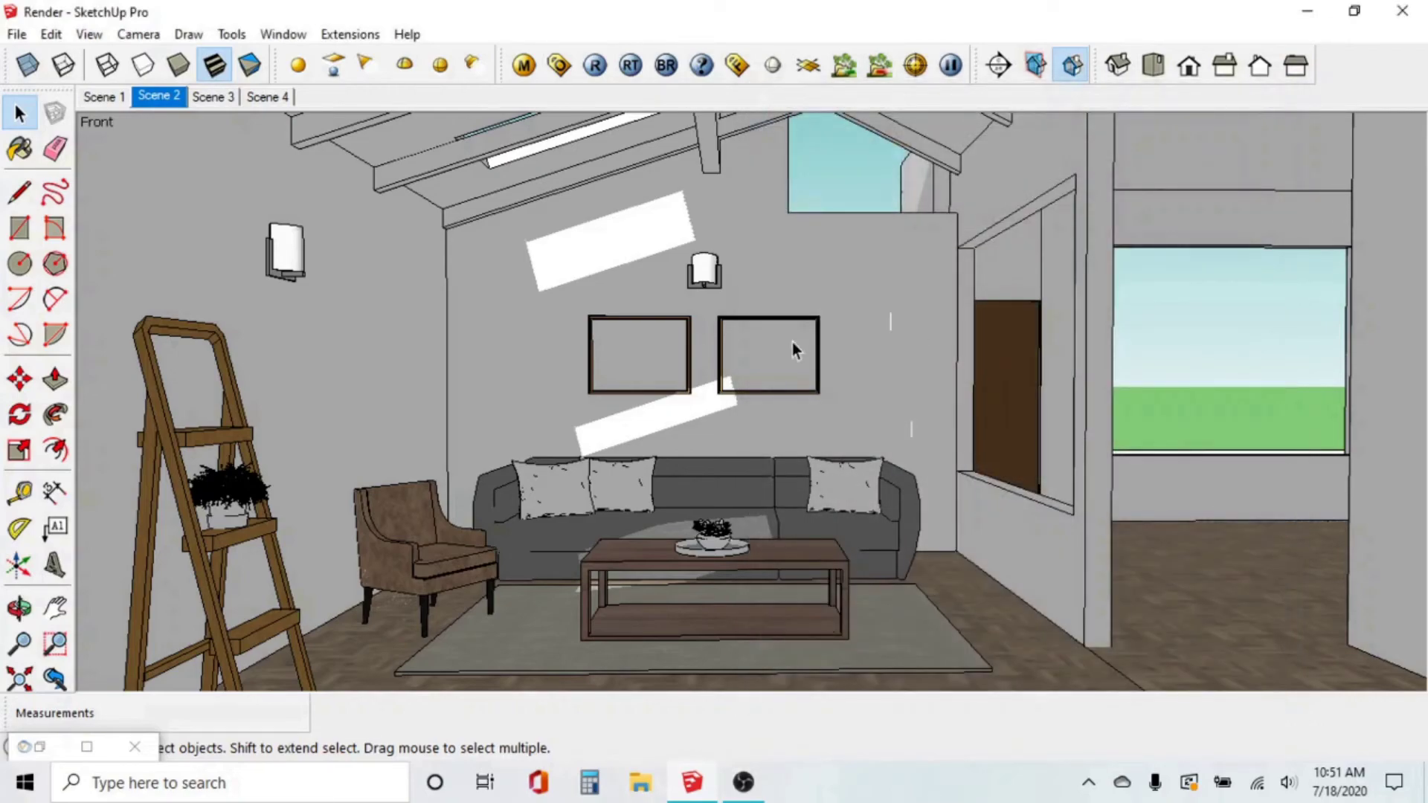
# Step: Render the scene with the improved sampling and ambient occlusion, and save the finished image to the frame buffer history
pyautogui.click(739, 68)
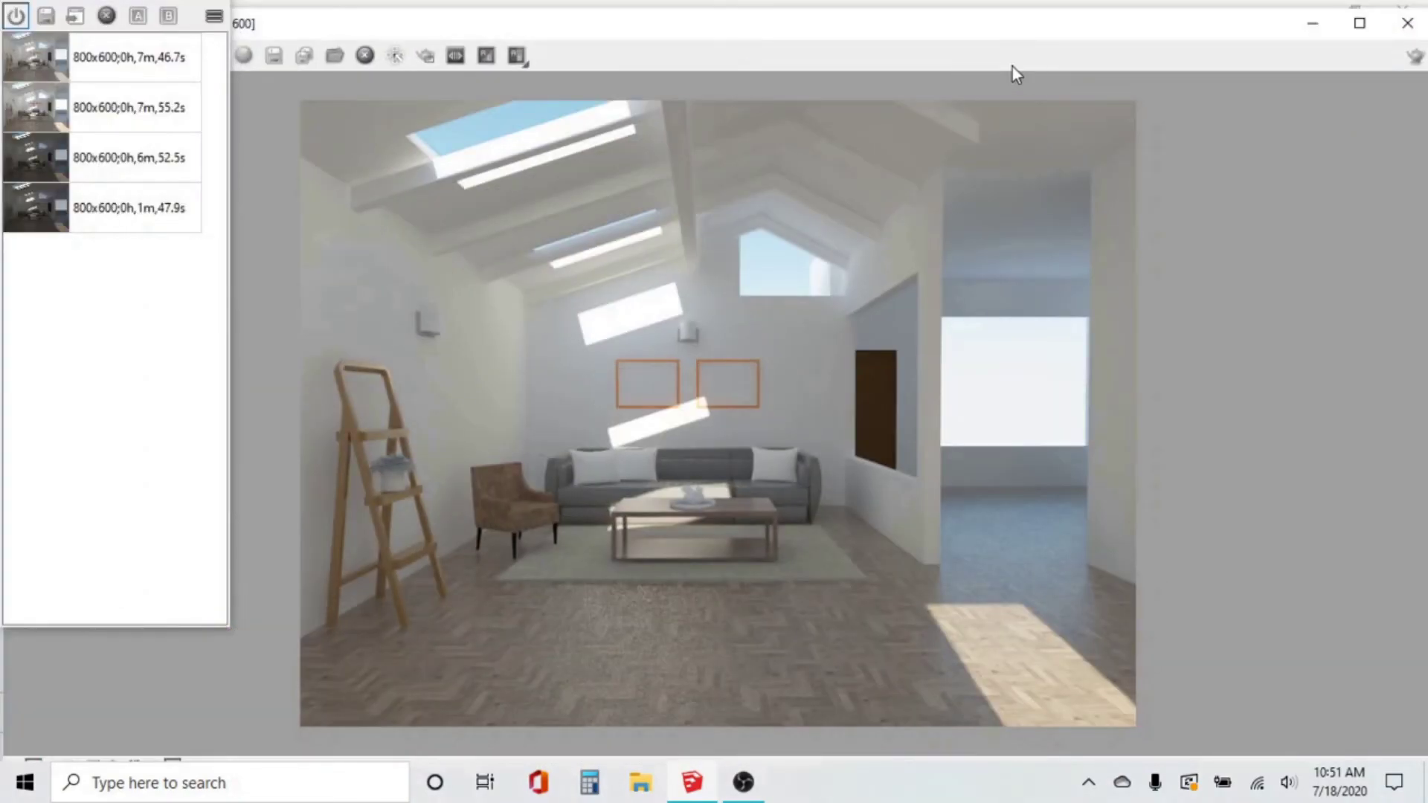
pyautogui.moveTo(1261, 12)
pyautogui.mouseDown()
pyautogui.moveTo(1250, 87)
pyautogui.moveTo(1214, 115)
pyautogui.moveTo(1190, 54)
pyautogui.mouseUp()
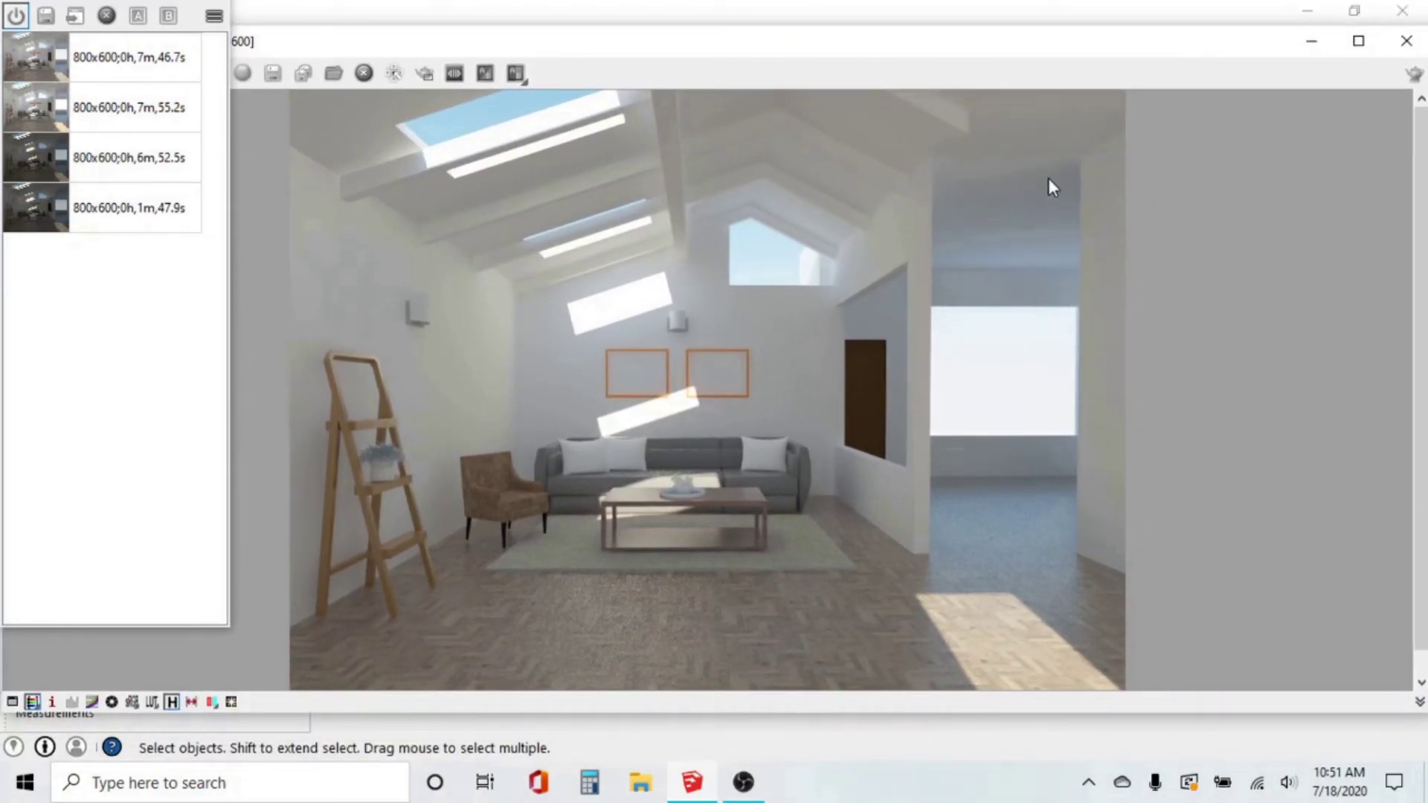
pyautogui.click(1415, 75)
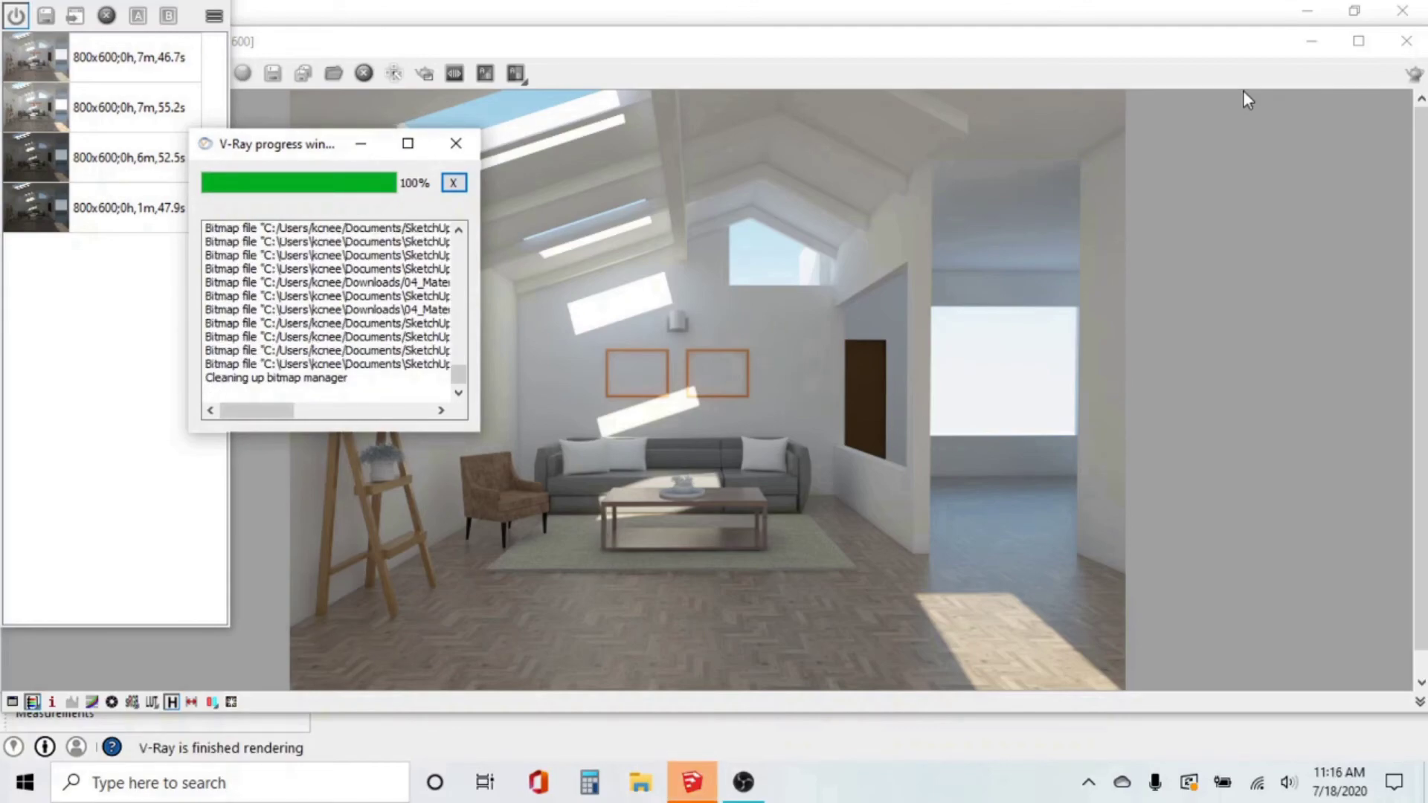
pyautogui.click(453, 143)
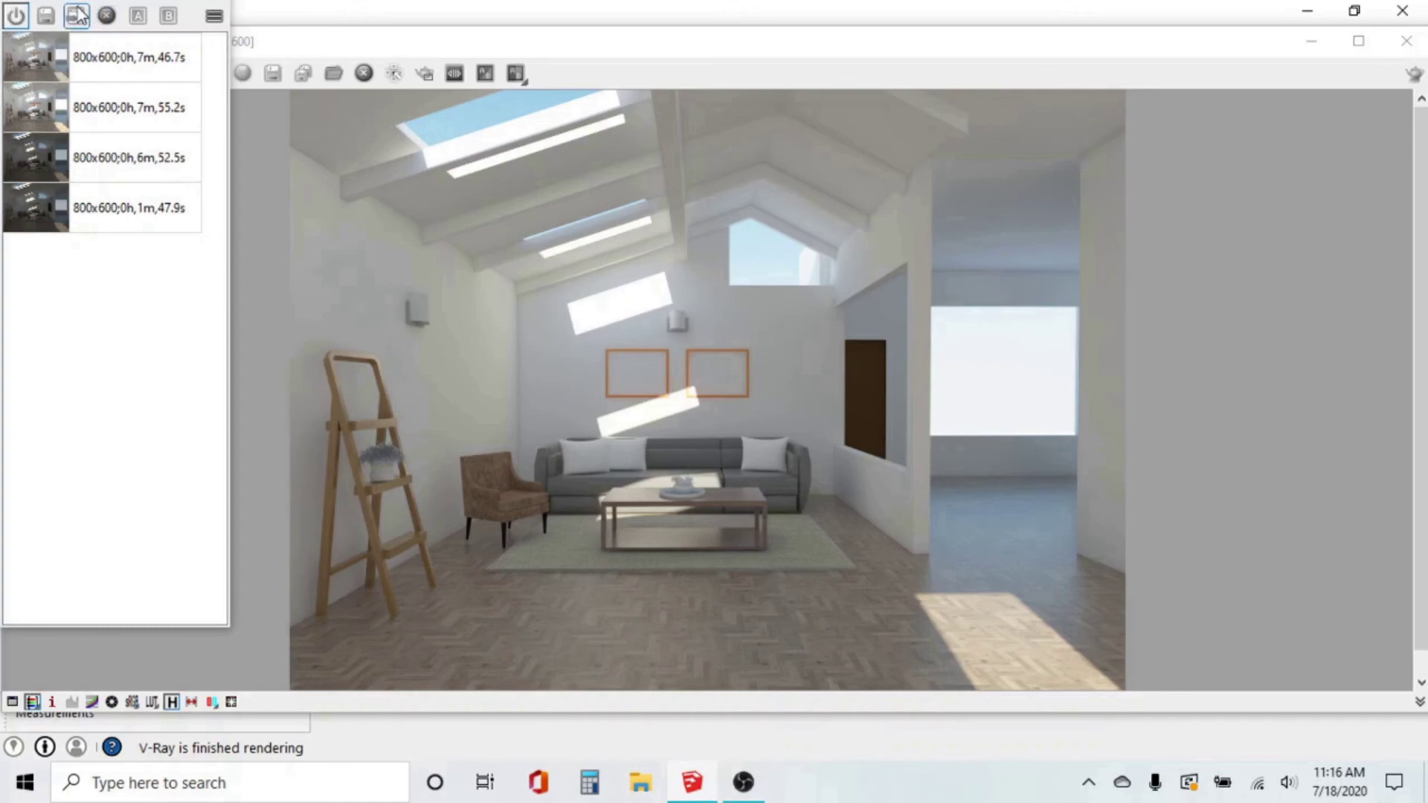
pyautogui.click(46, 16)
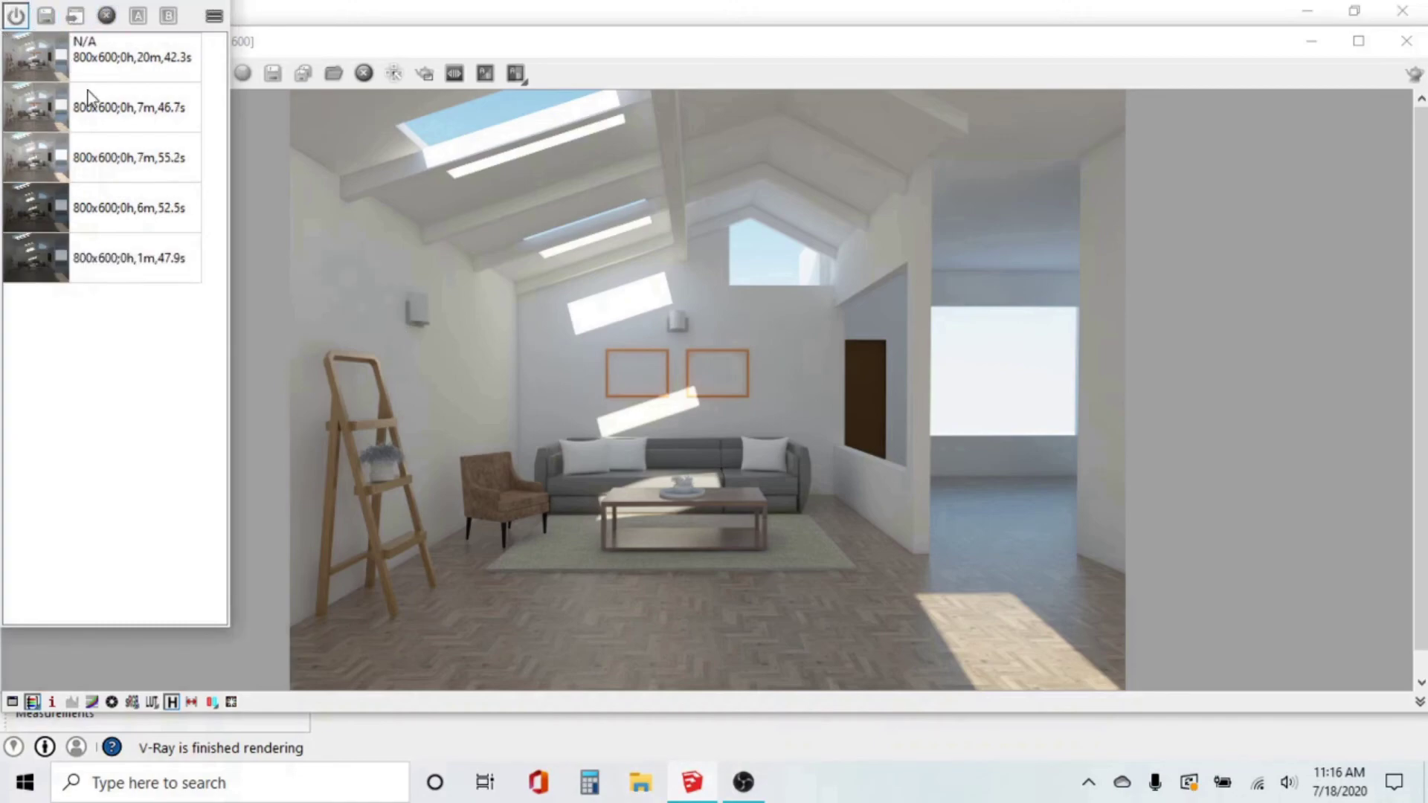
# Step: Compare the new render side by side with the previous 7m 46.7s render as image A, sweeping the divider across the living room
pyautogui.click(112, 105)
pyautogui.click(138, 15)
pyautogui.click(516, 73)
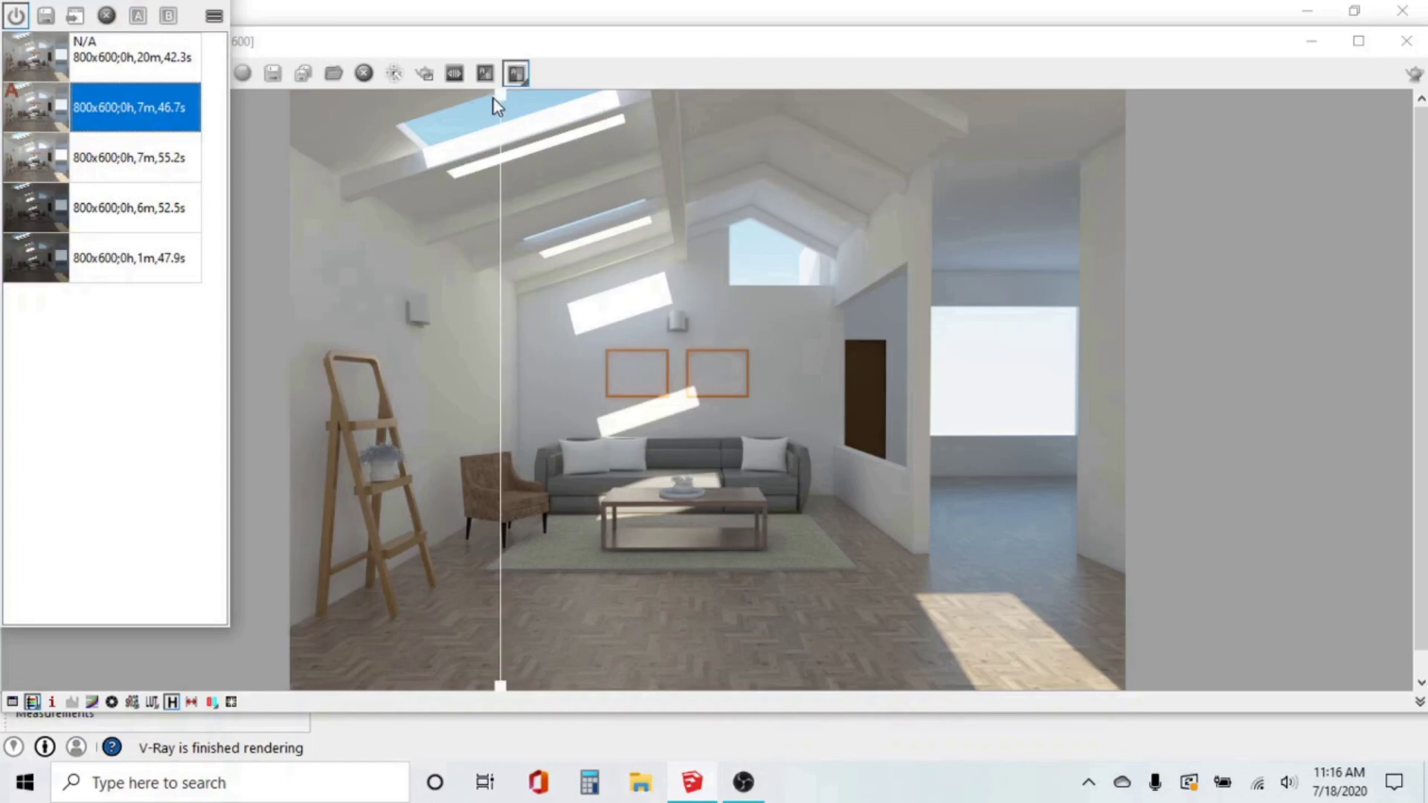
pyautogui.moveTo(499, 96); pyautogui.dragTo(580, 147)
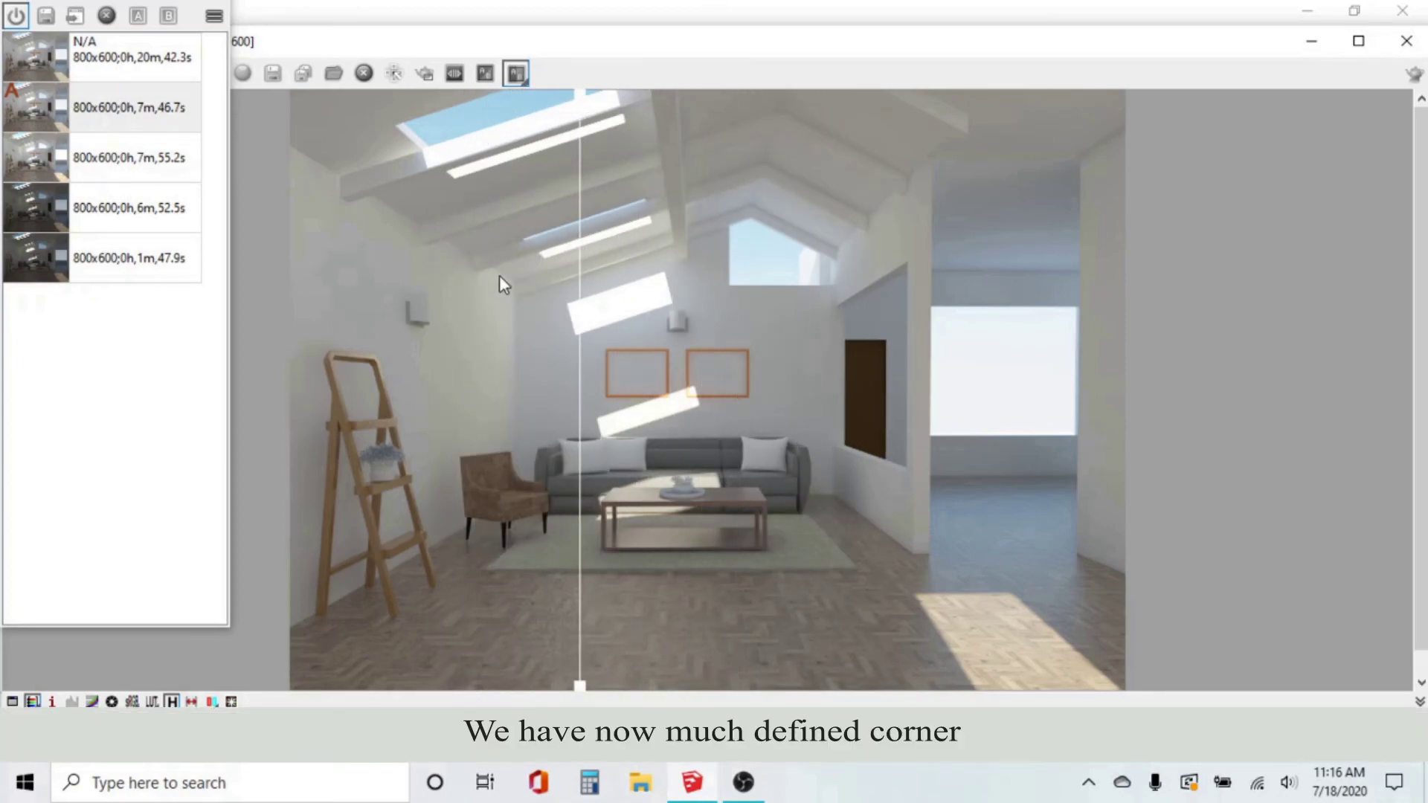
pyautogui.moveTo(580, 95); pyautogui.dragTo(376, 180)
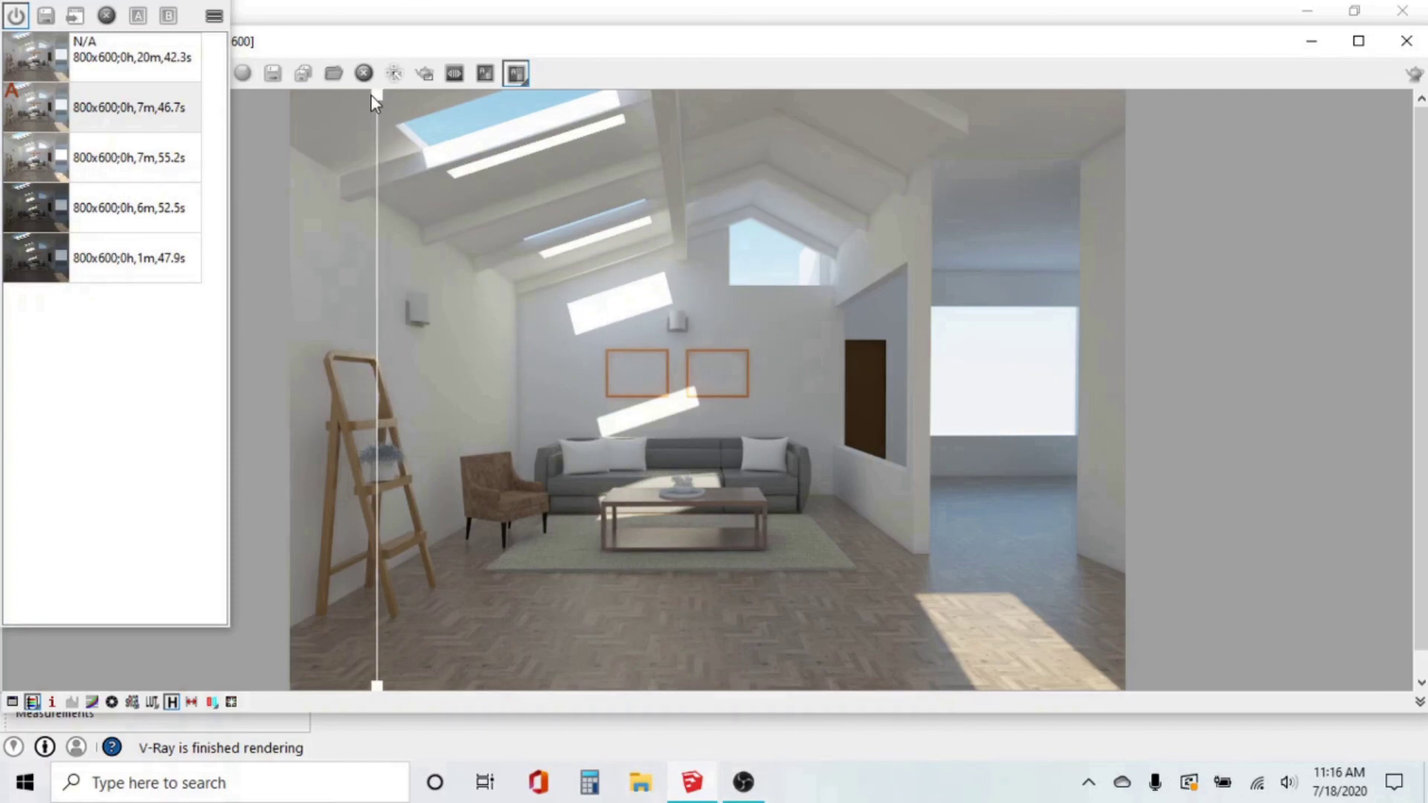
pyautogui.moveTo(376, 95); pyautogui.dragTo(272, 143)
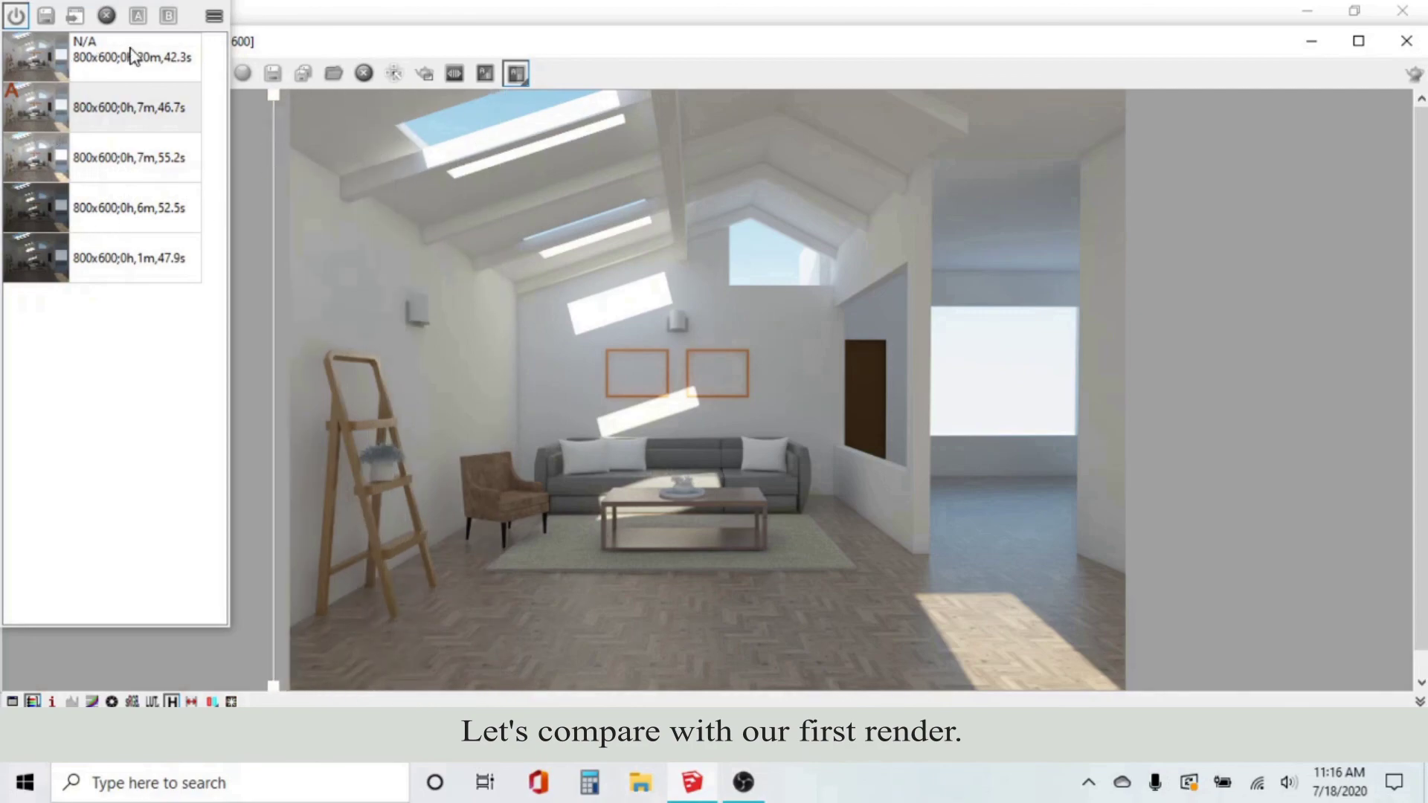
# Step: Set the first render (1m 47.9s) as comparison image A and split it against the new render around the middle of the scene
pyautogui.click(118, 258)
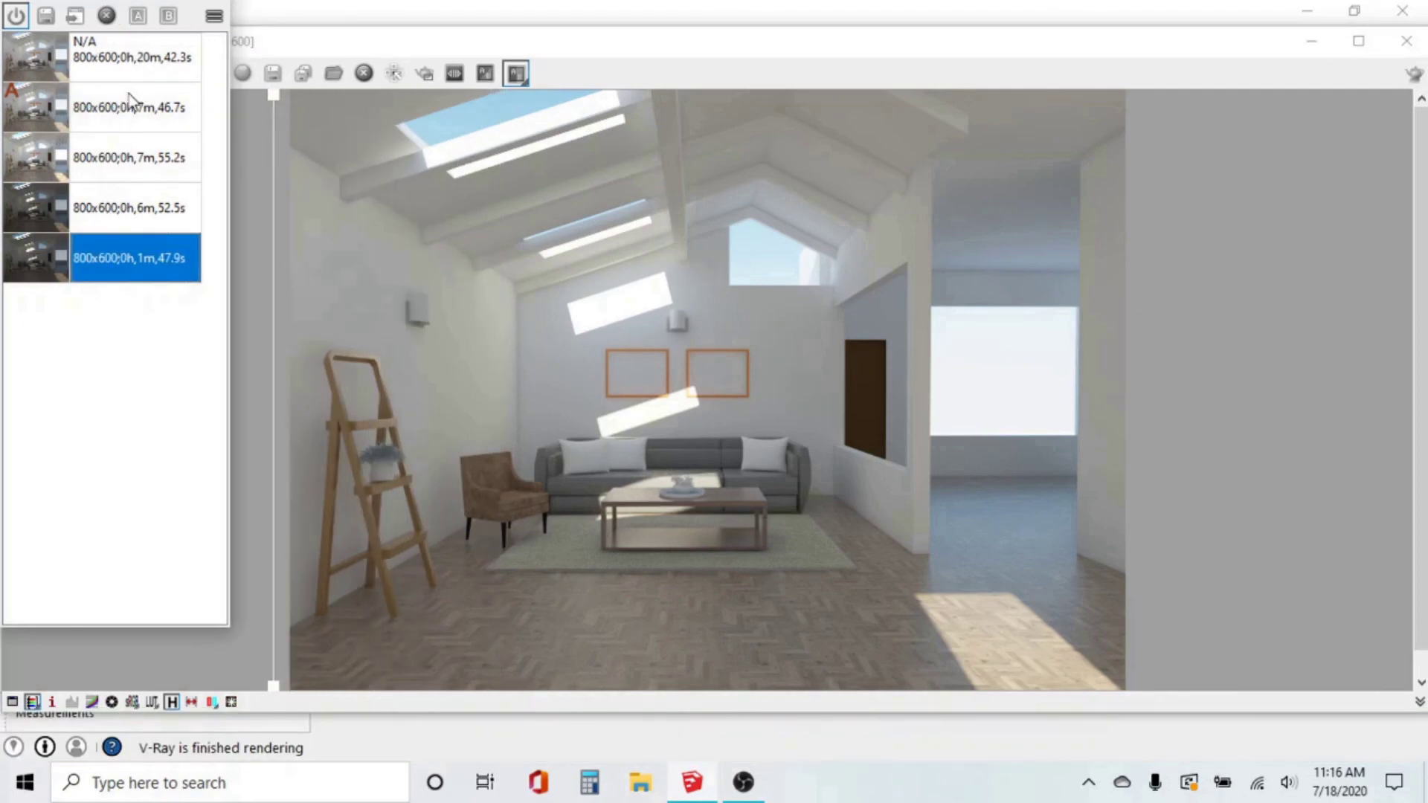
pyautogui.click(138, 16)
pyautogui.moveTo(271, 94); pyautogui.dragTo(704, 179)
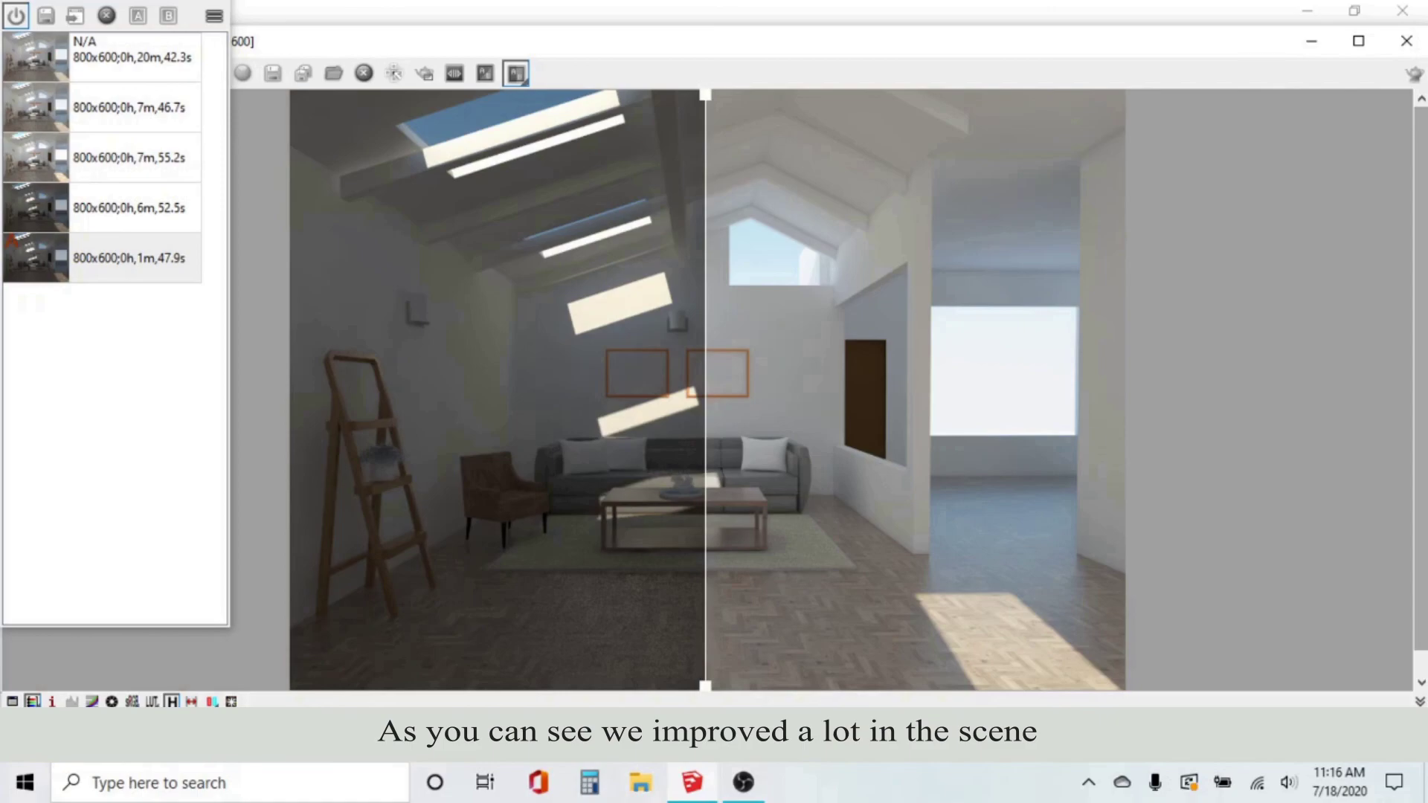
pyautogui.moveTo(708, 96); pyautogui.dragTo(694, 140)
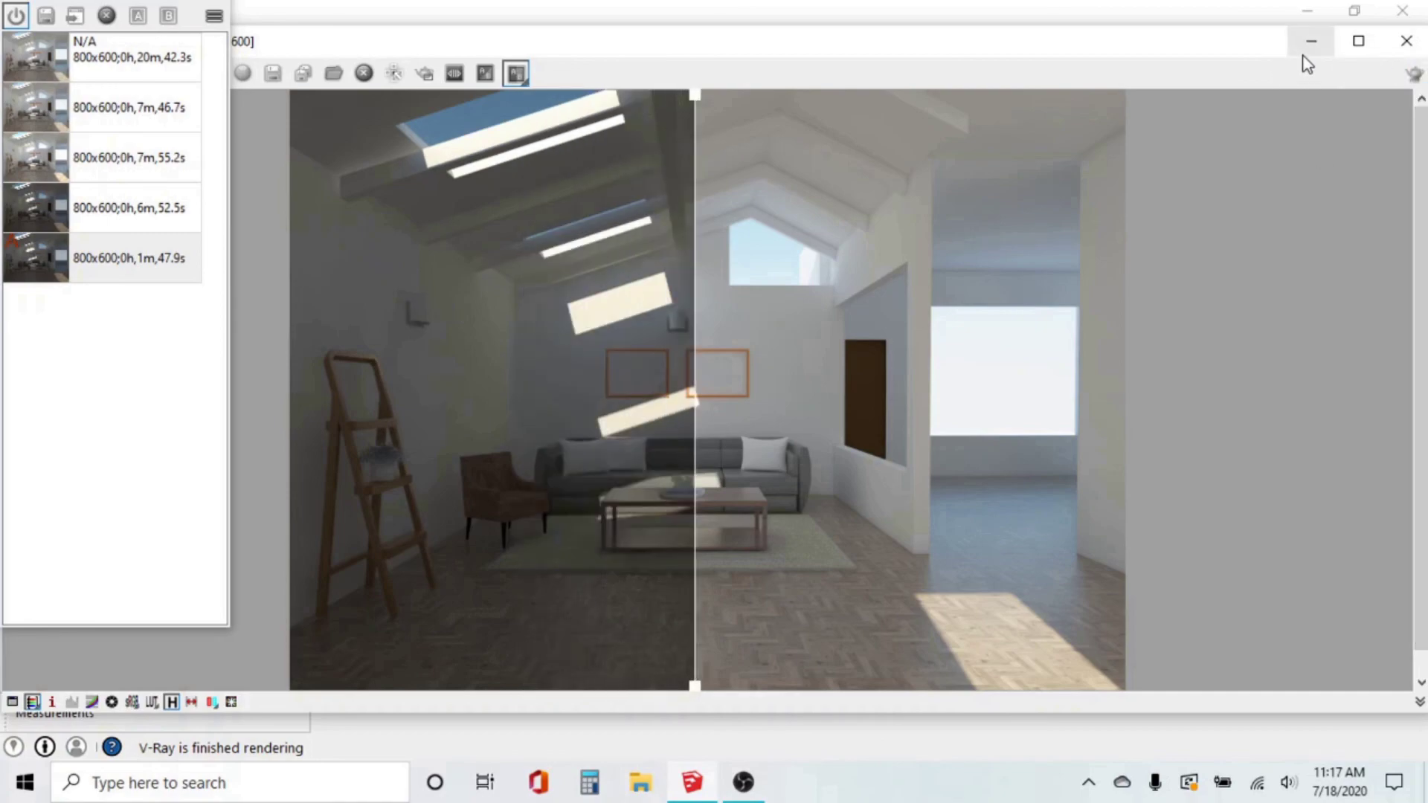